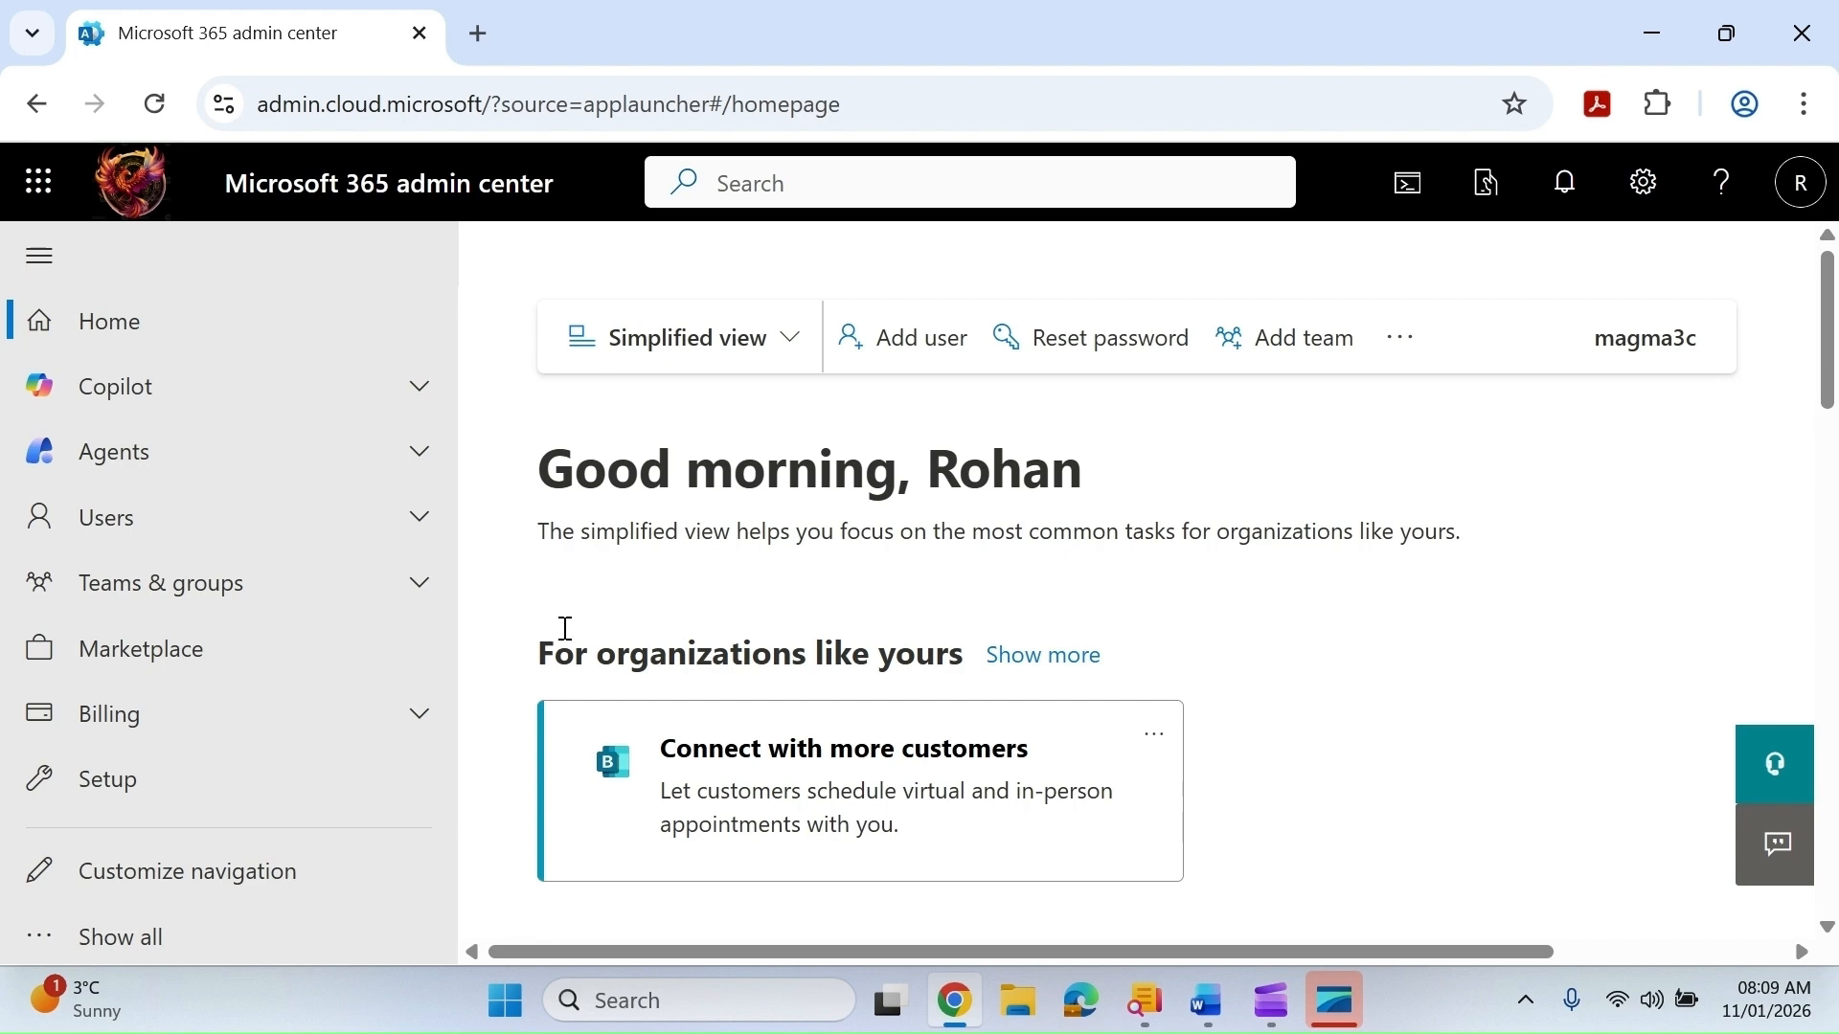
Expand the full navigation list and open the Exchange admin center
click(133, 926)
scroll(298, 712, down, 4)
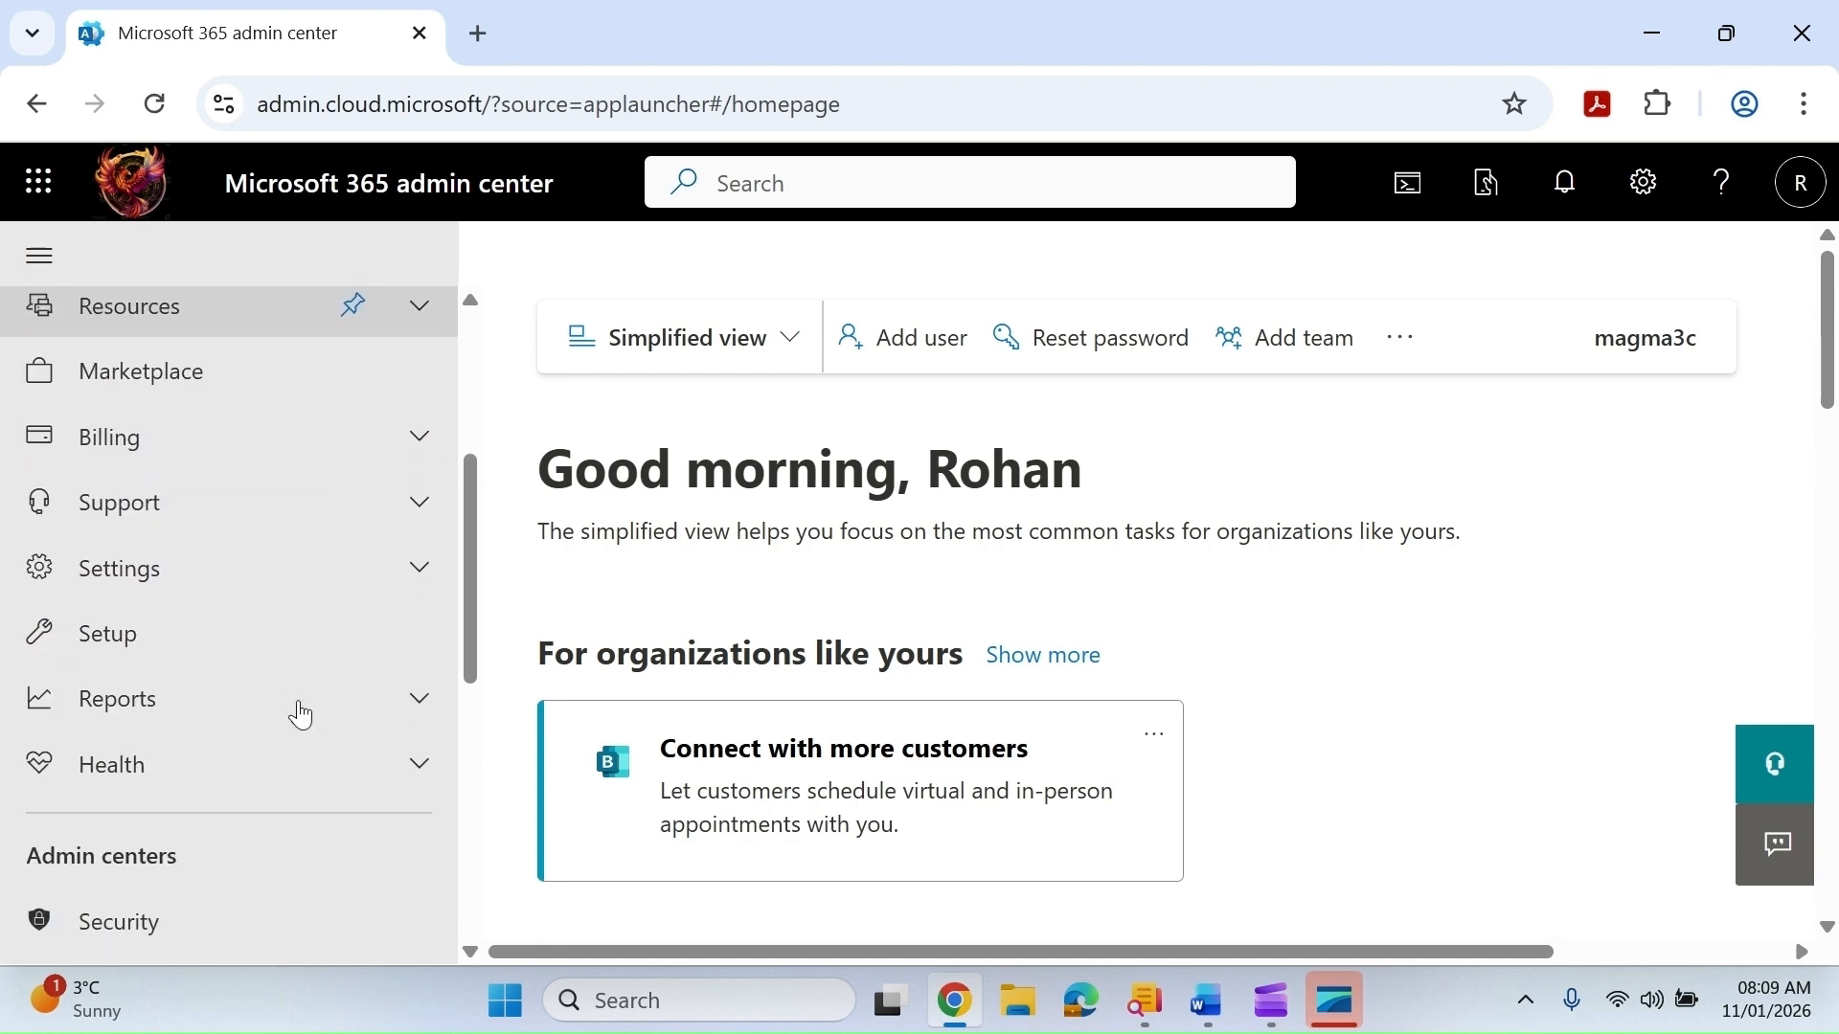
scroll(300, 714, down, 3)
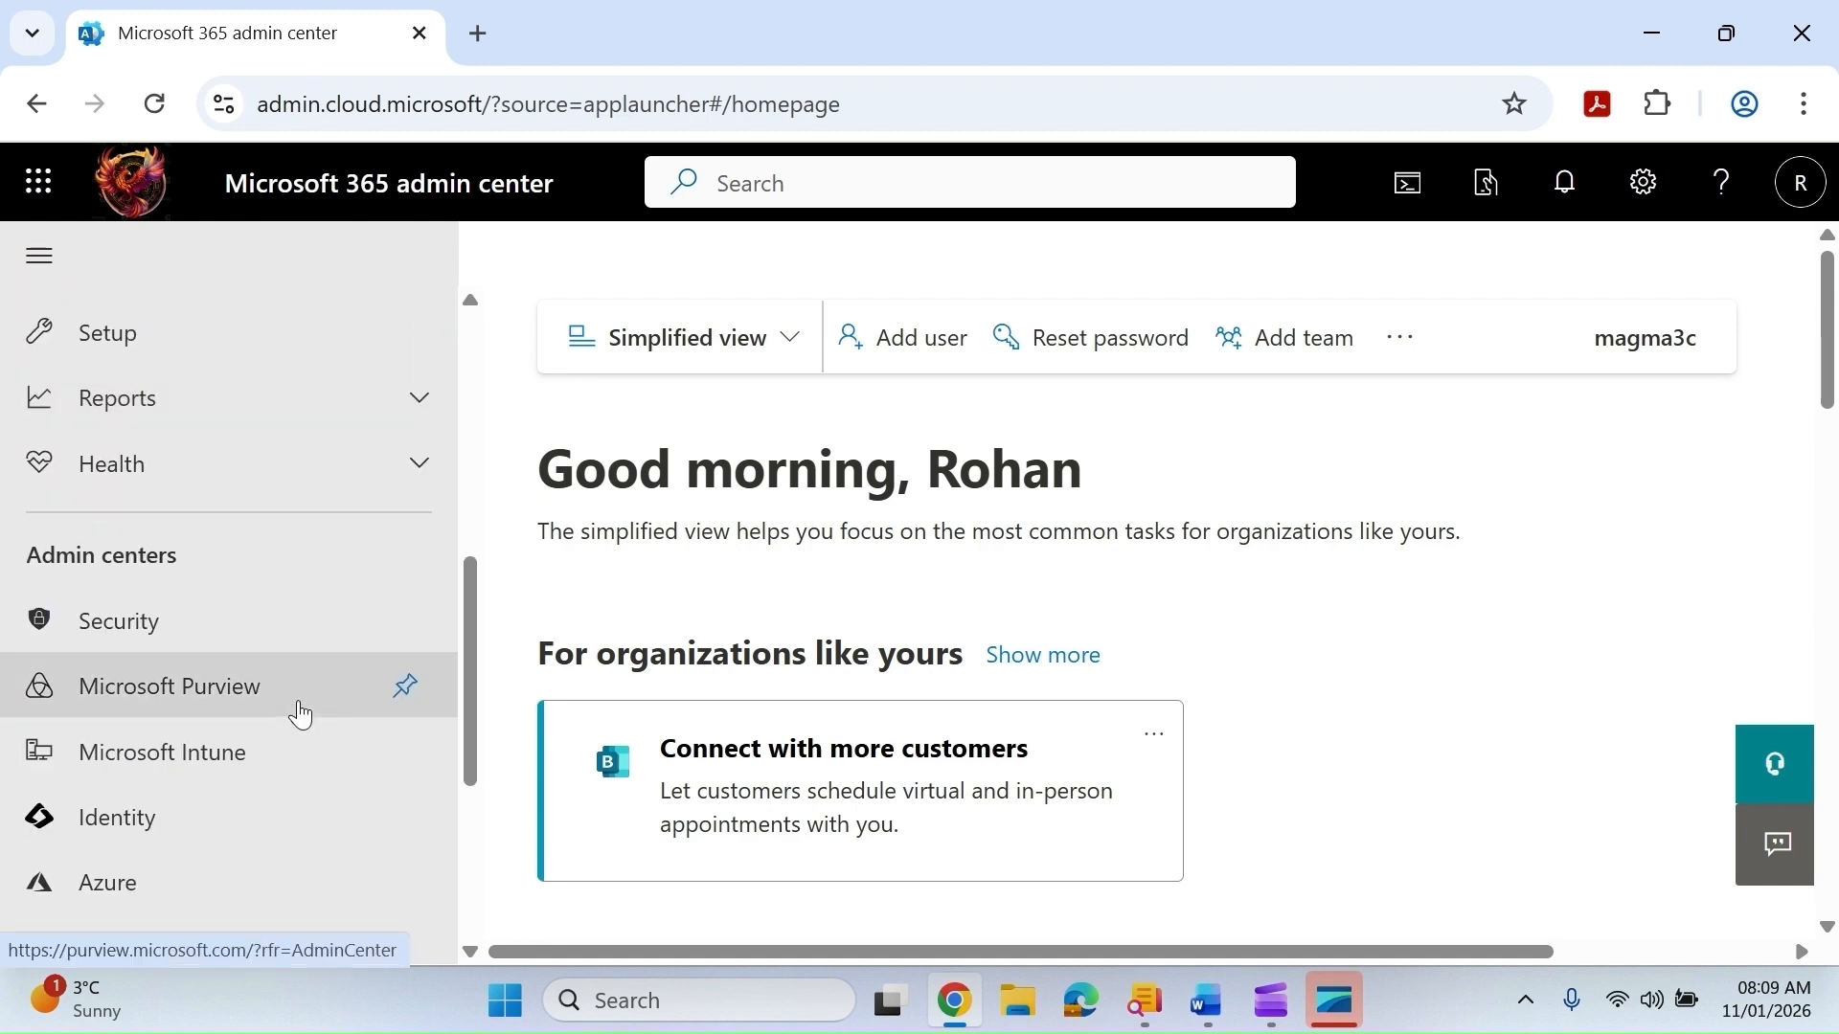
scroll(300, 714, down, 1)
scroll(300, 714, down, 2)
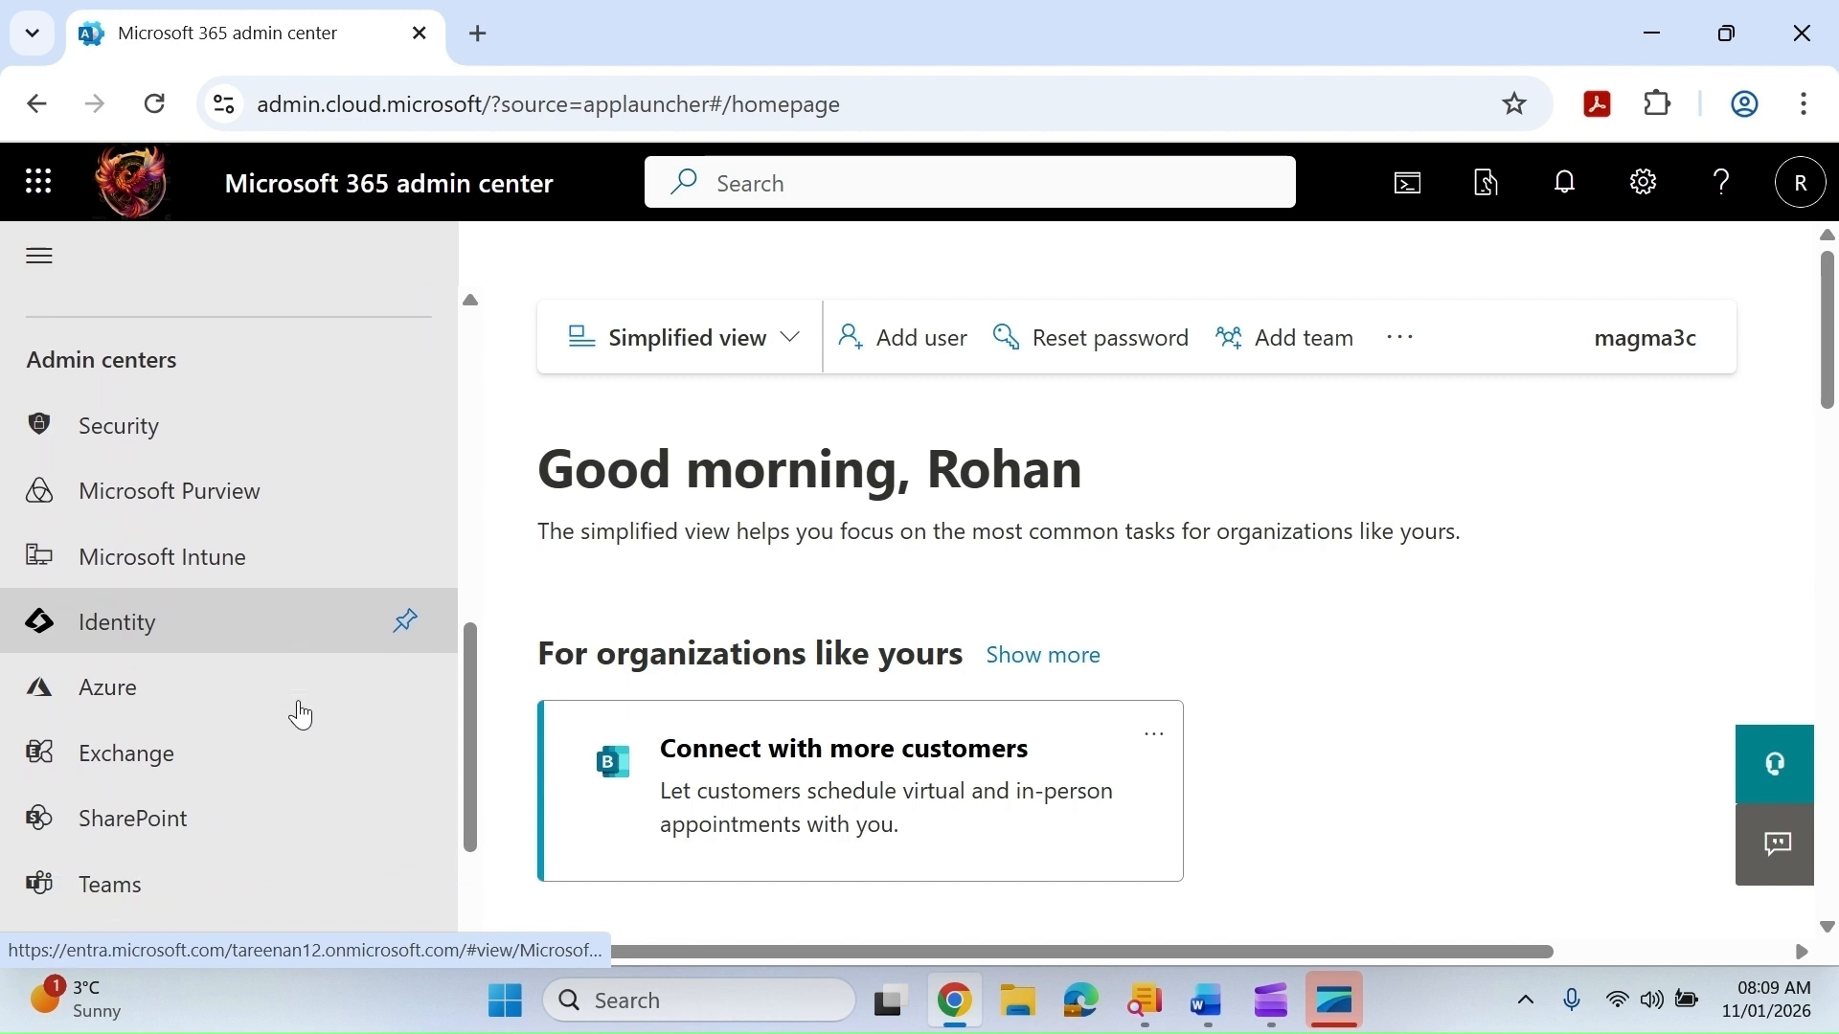
click(177, 709)
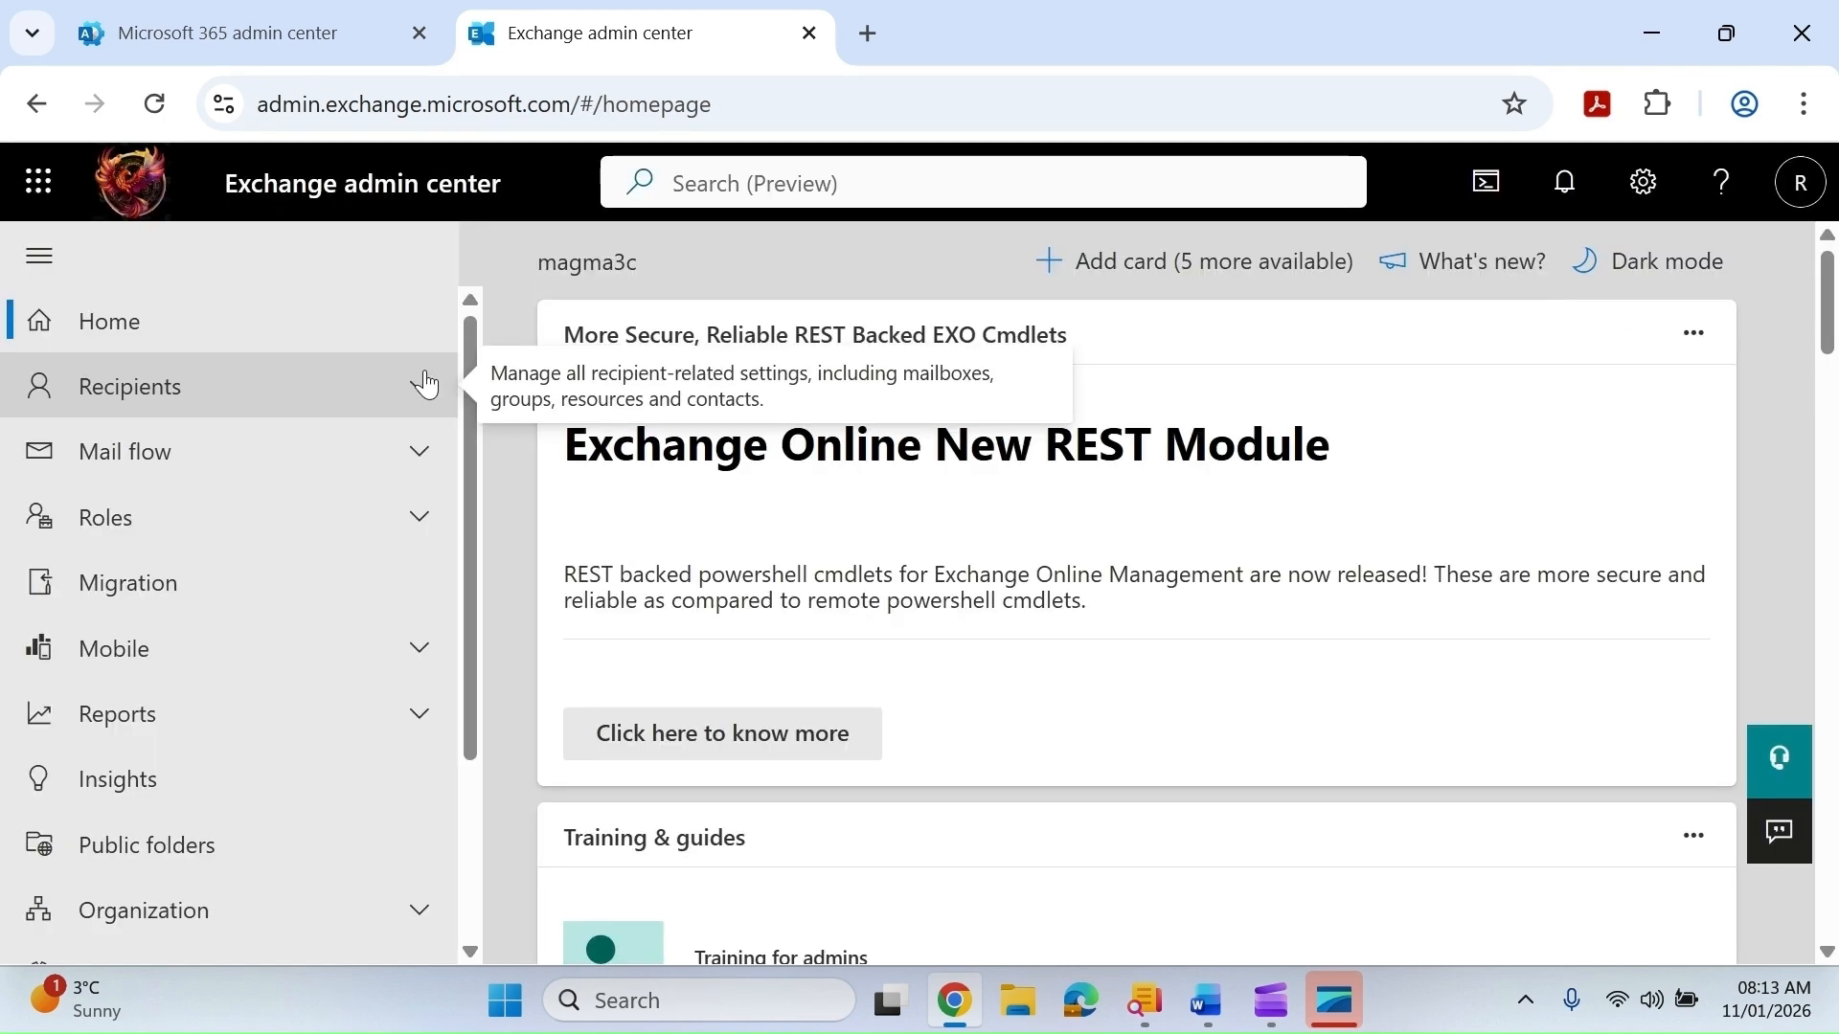
Go to the recipient mailboxes list and open the details of the signed-in administrator's own user mailbox
click(427, 383)
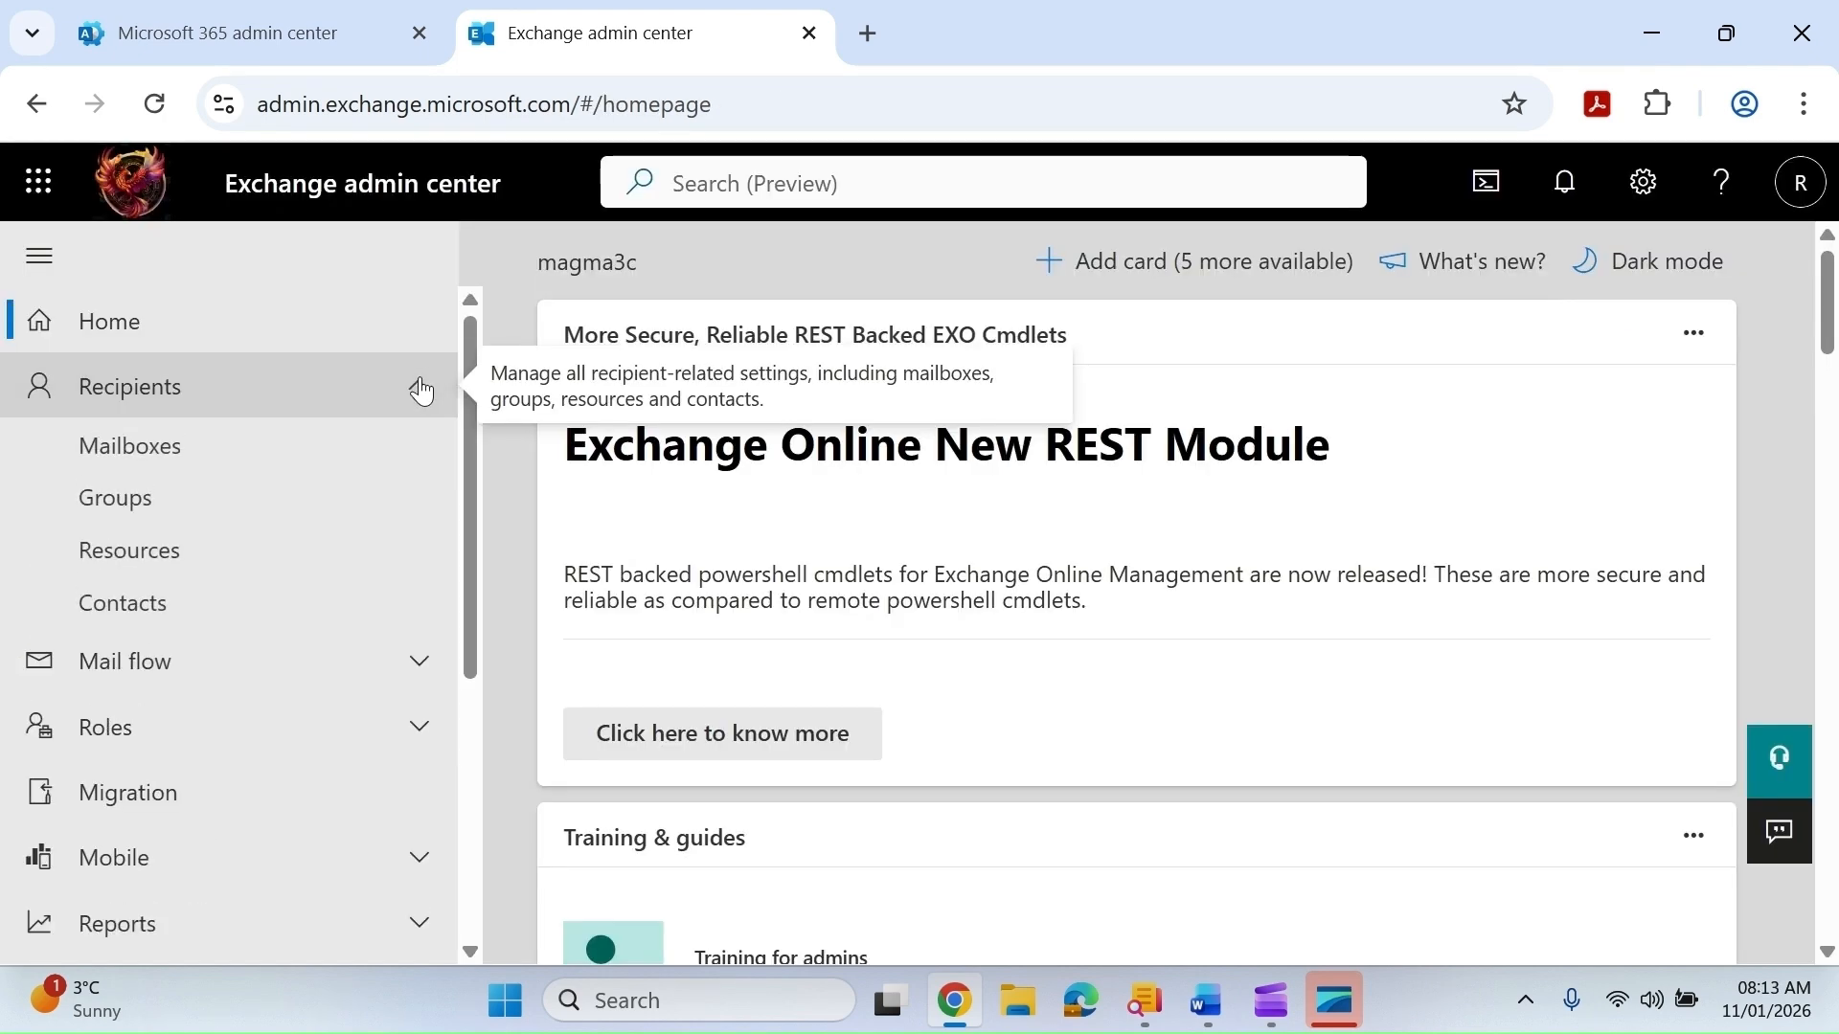
click(310, 471)
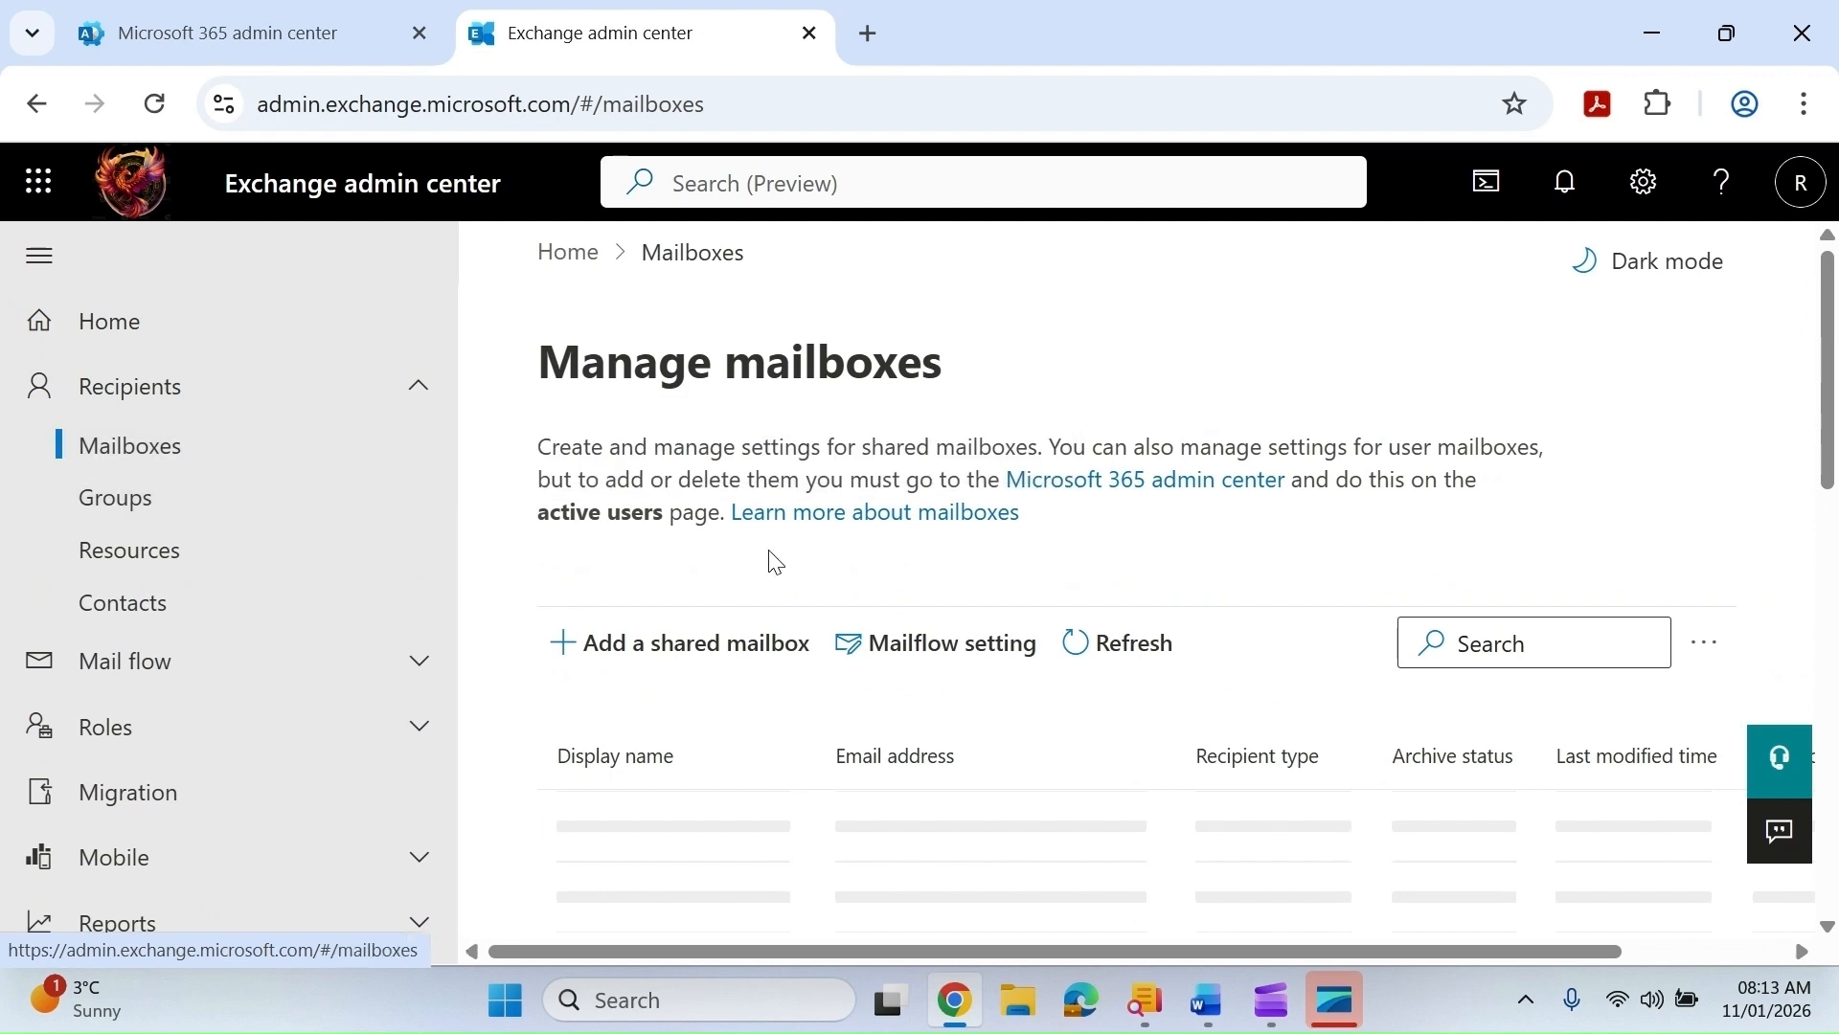
scroll(1340, 713, down, 2)
scroll(1350, 713, down, 2)
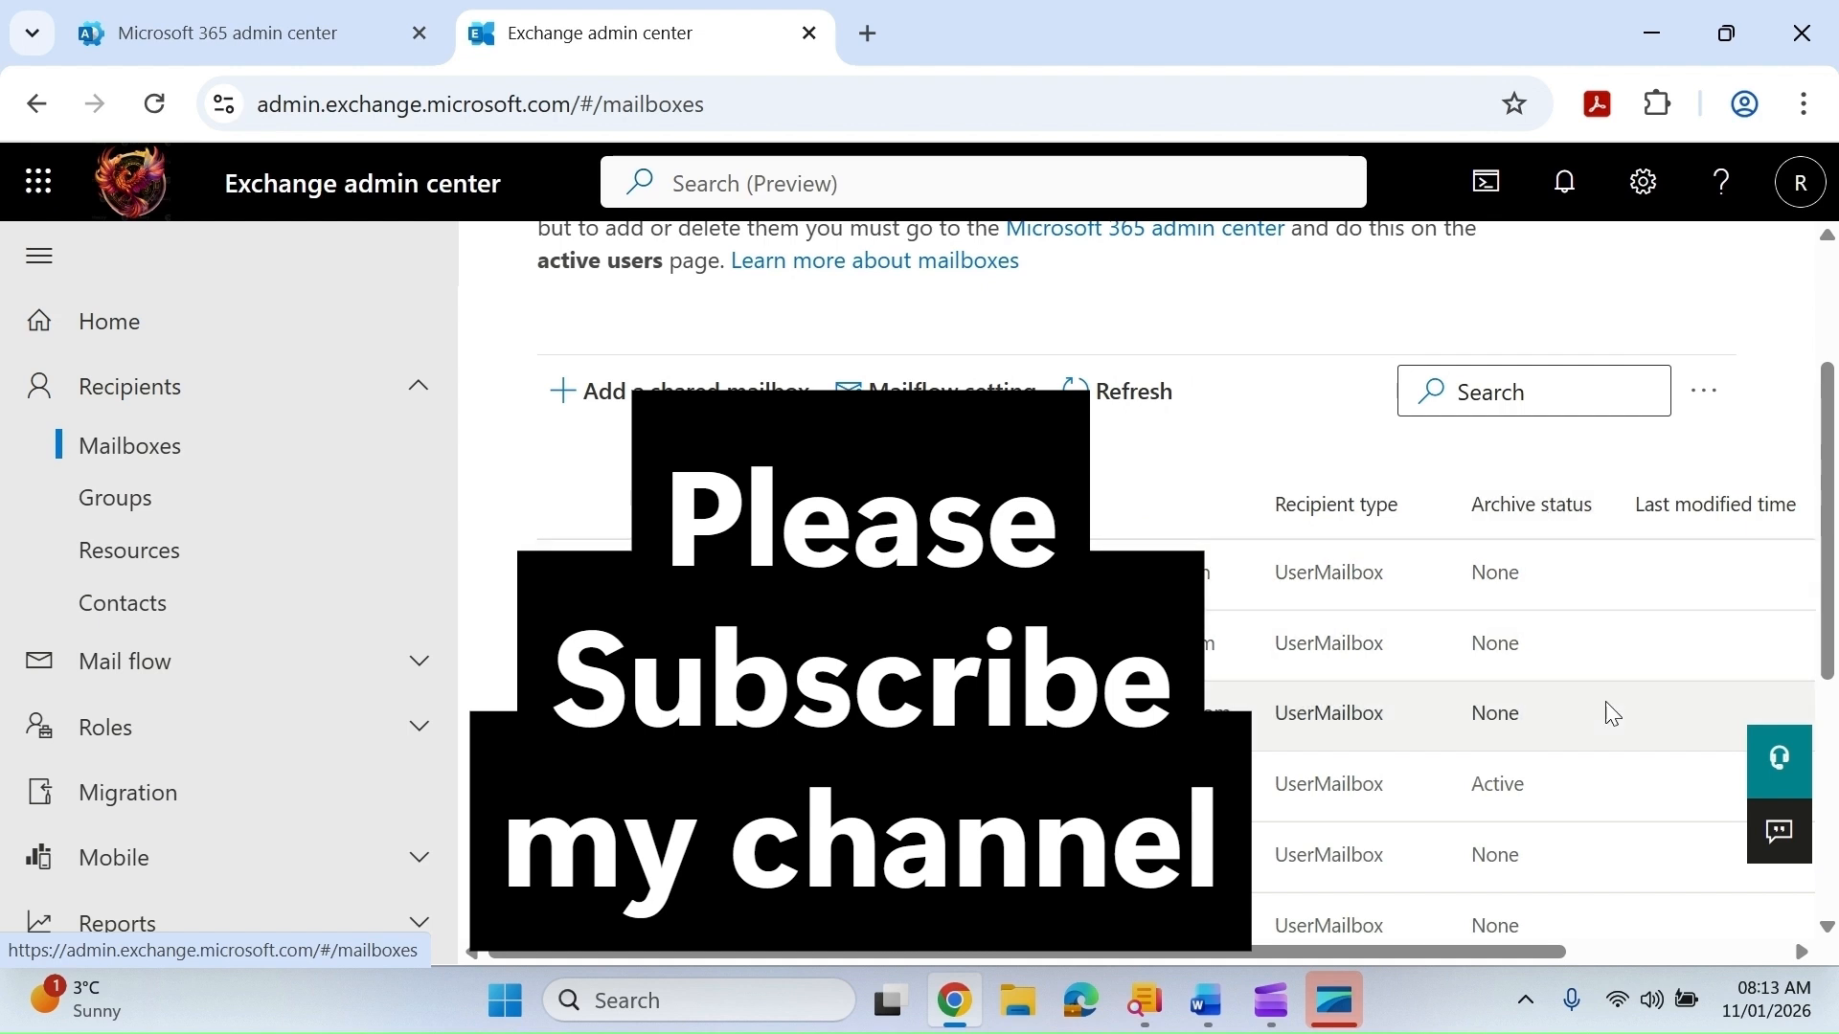
scroll(1611, 714, down, 5)
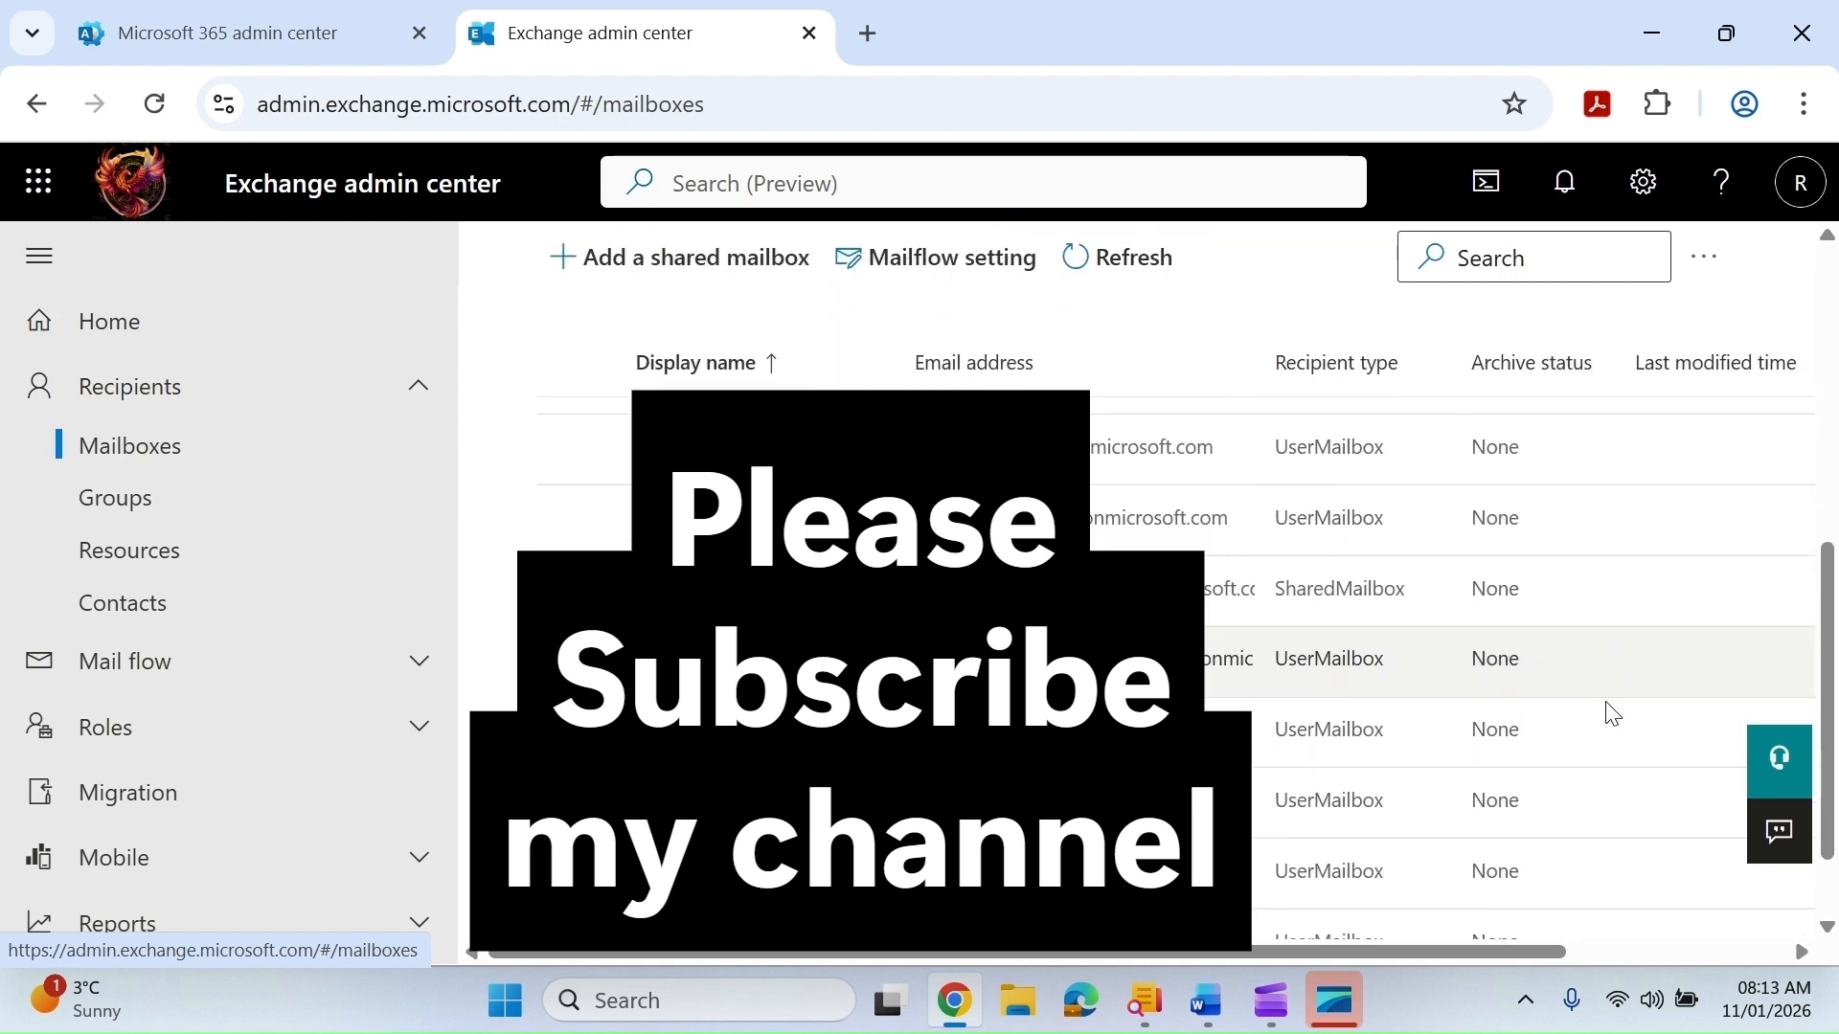
scroll(1612, 714, down, 3)
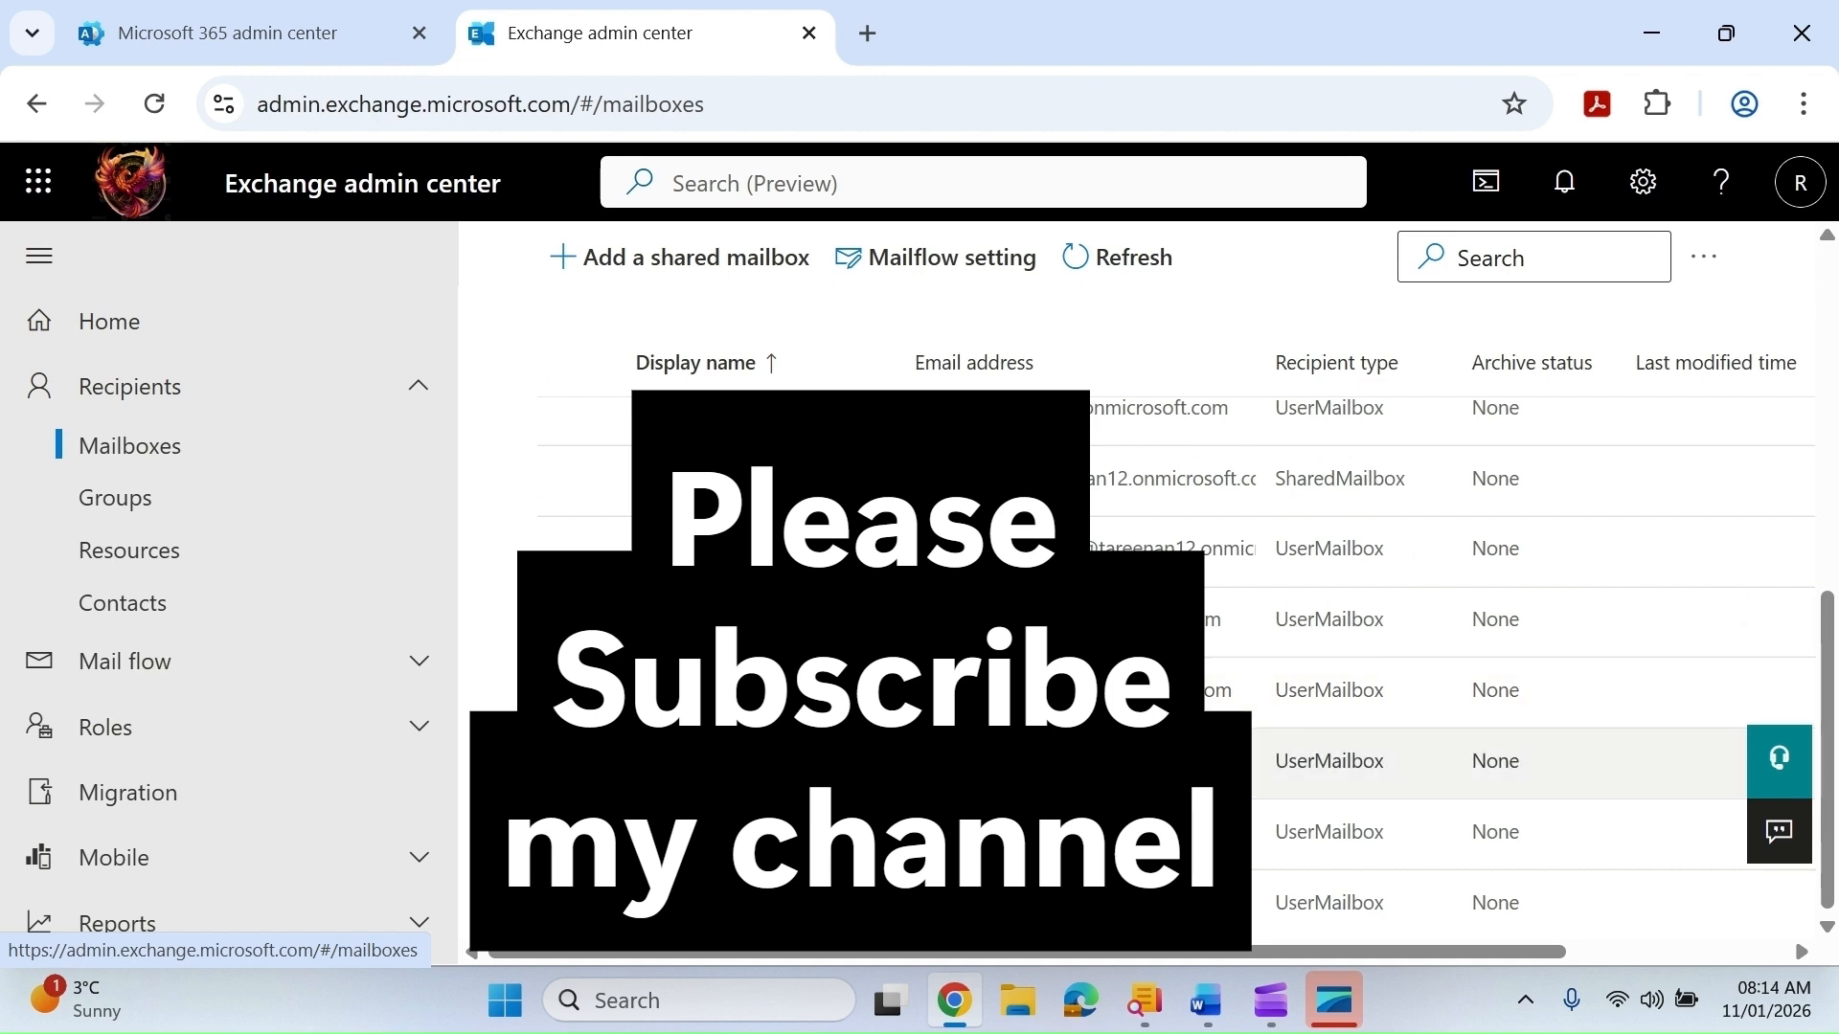
click(668, 693)
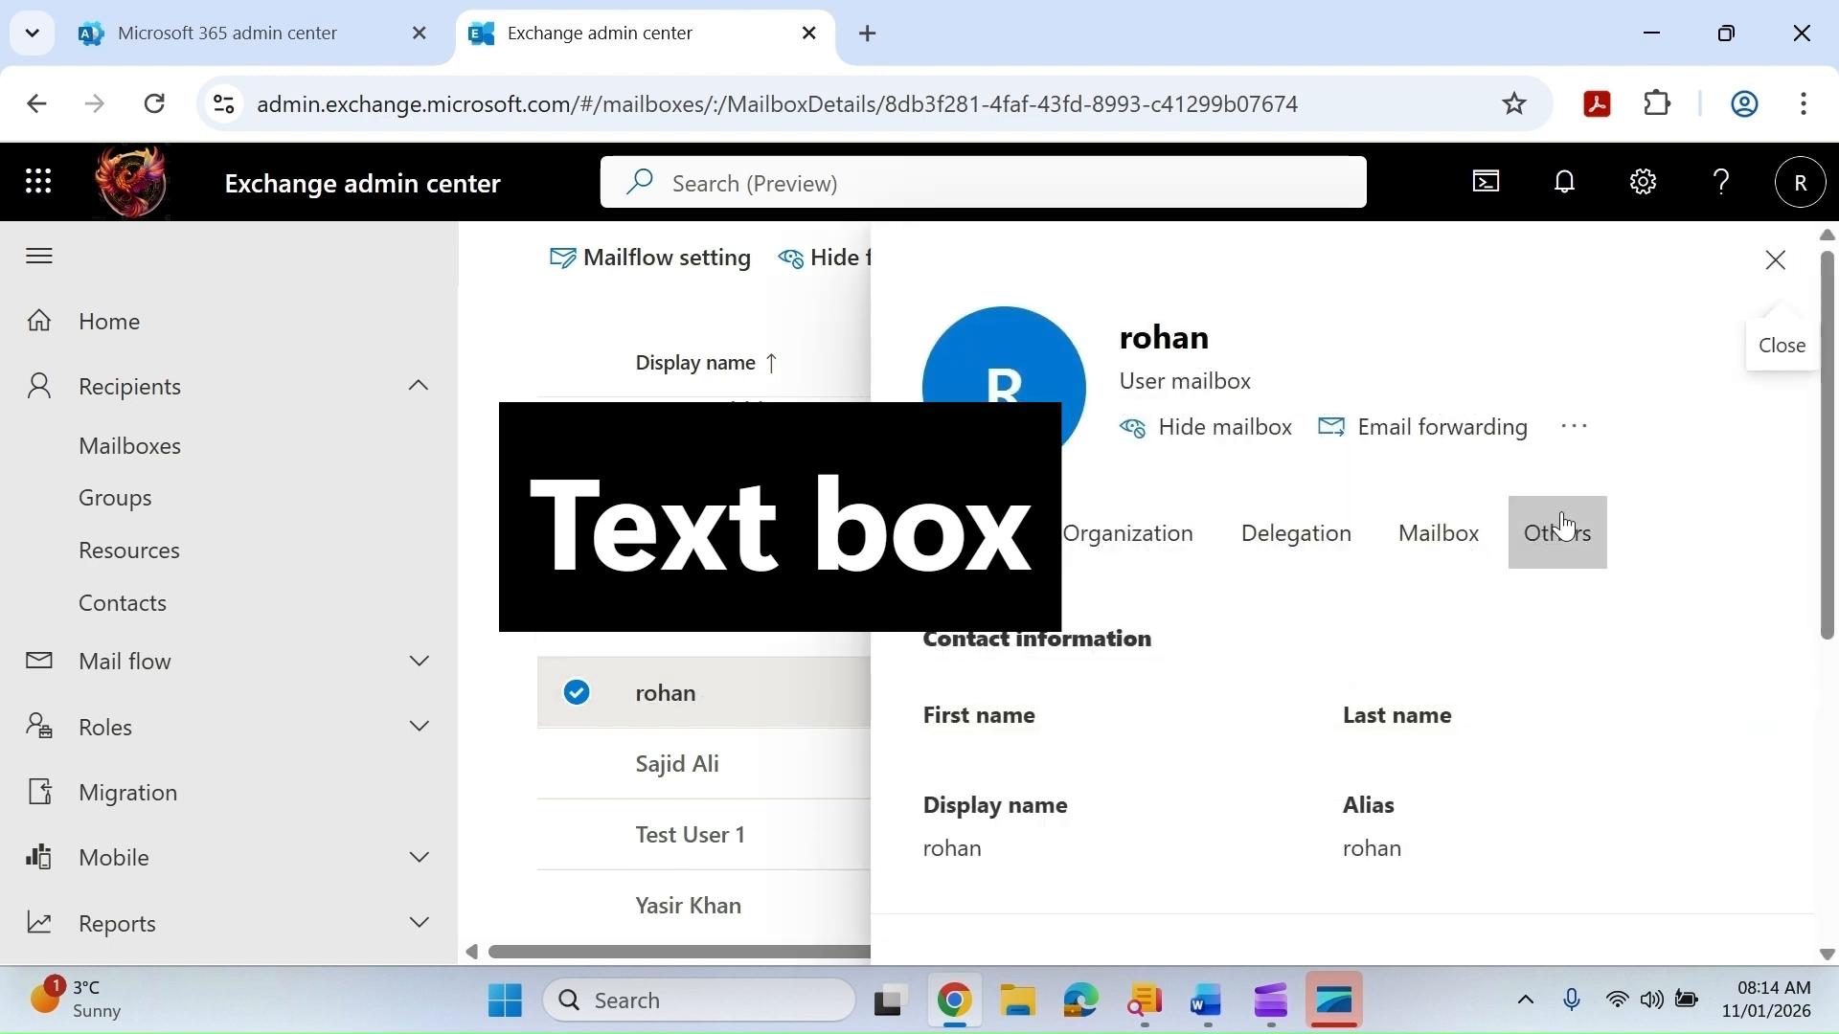
Enable the mailbox archive for this user mailbox, save the change and close the mailbox details
click(1593, 532)
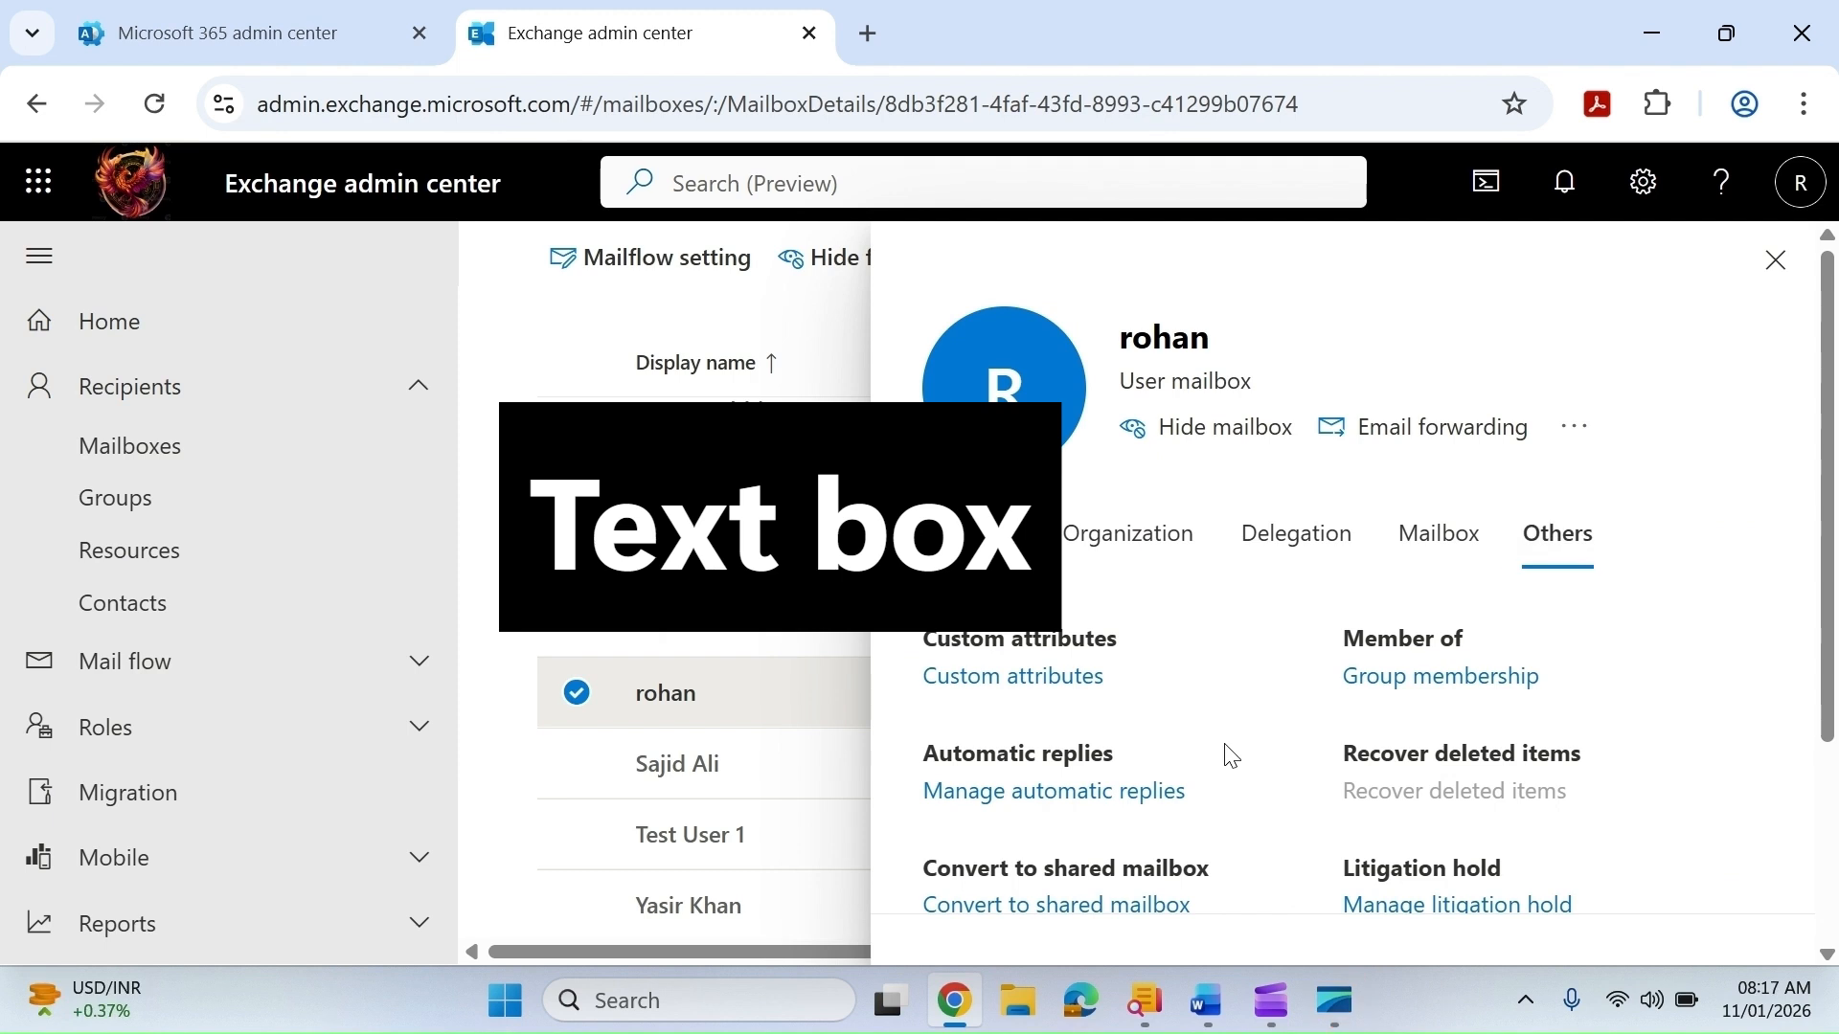
scroll(1226, 752, down, 3)
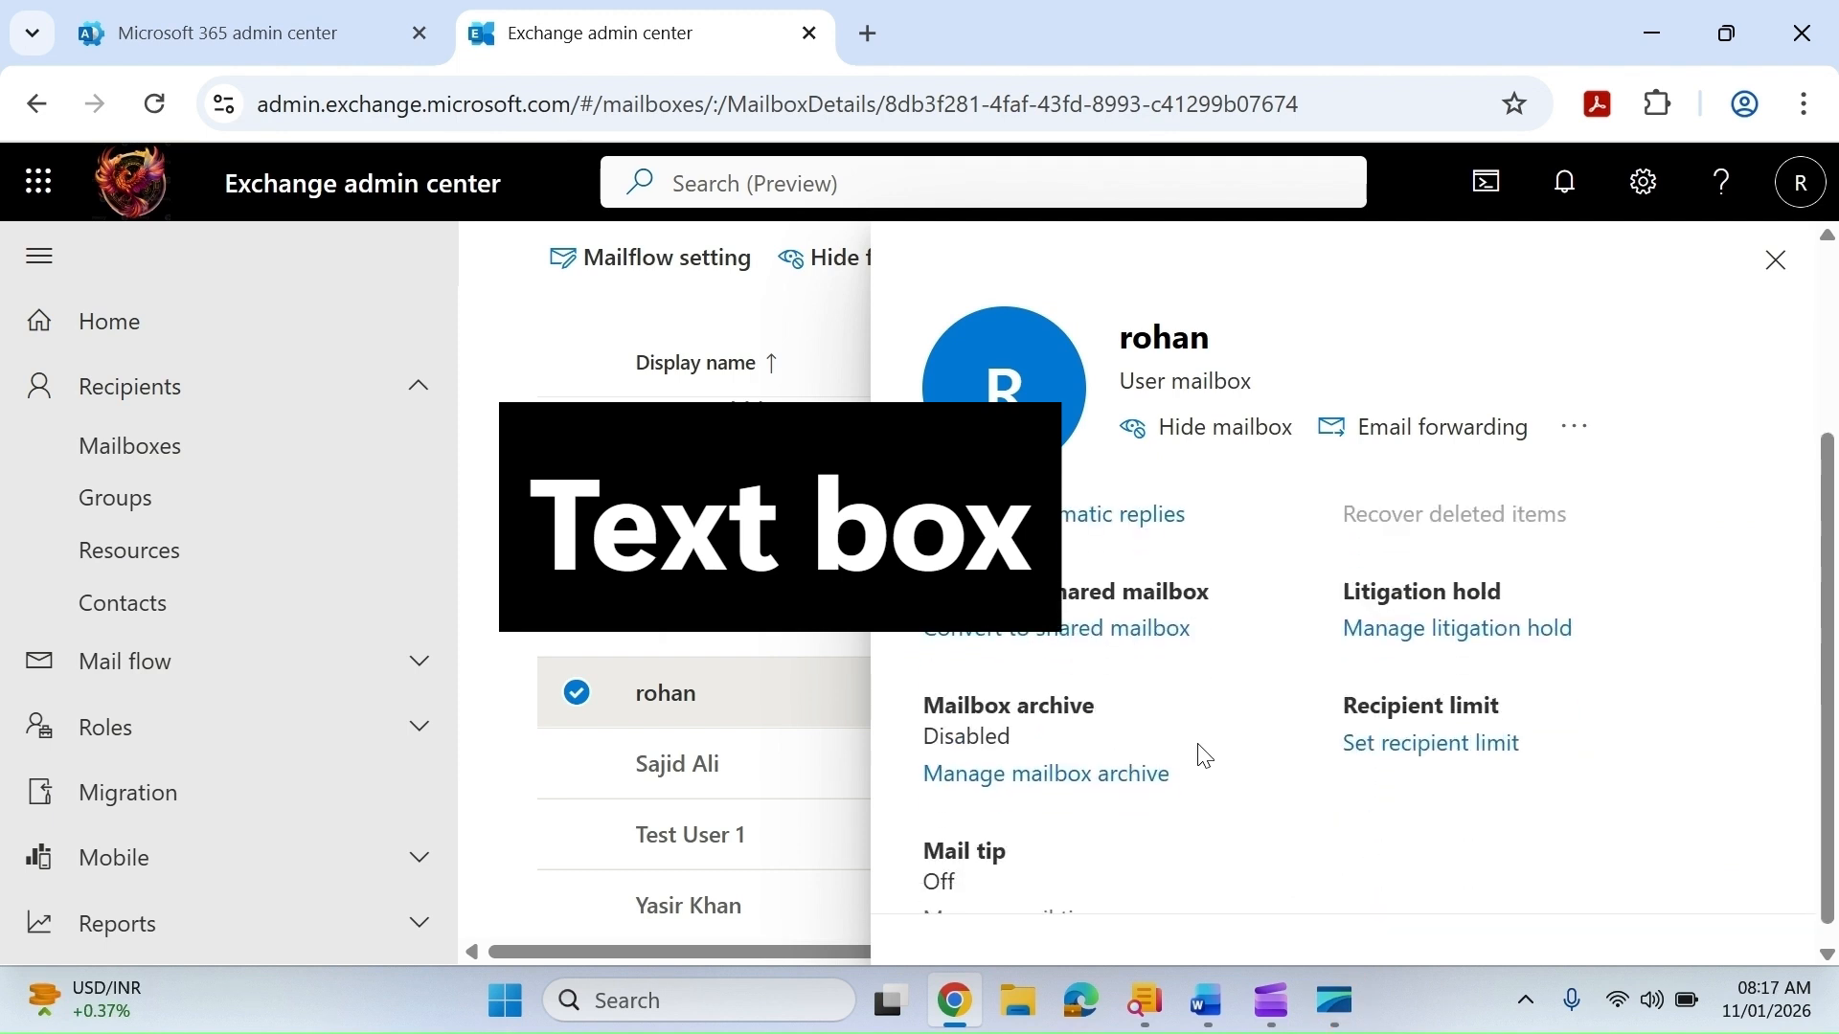
click(1036, 780)
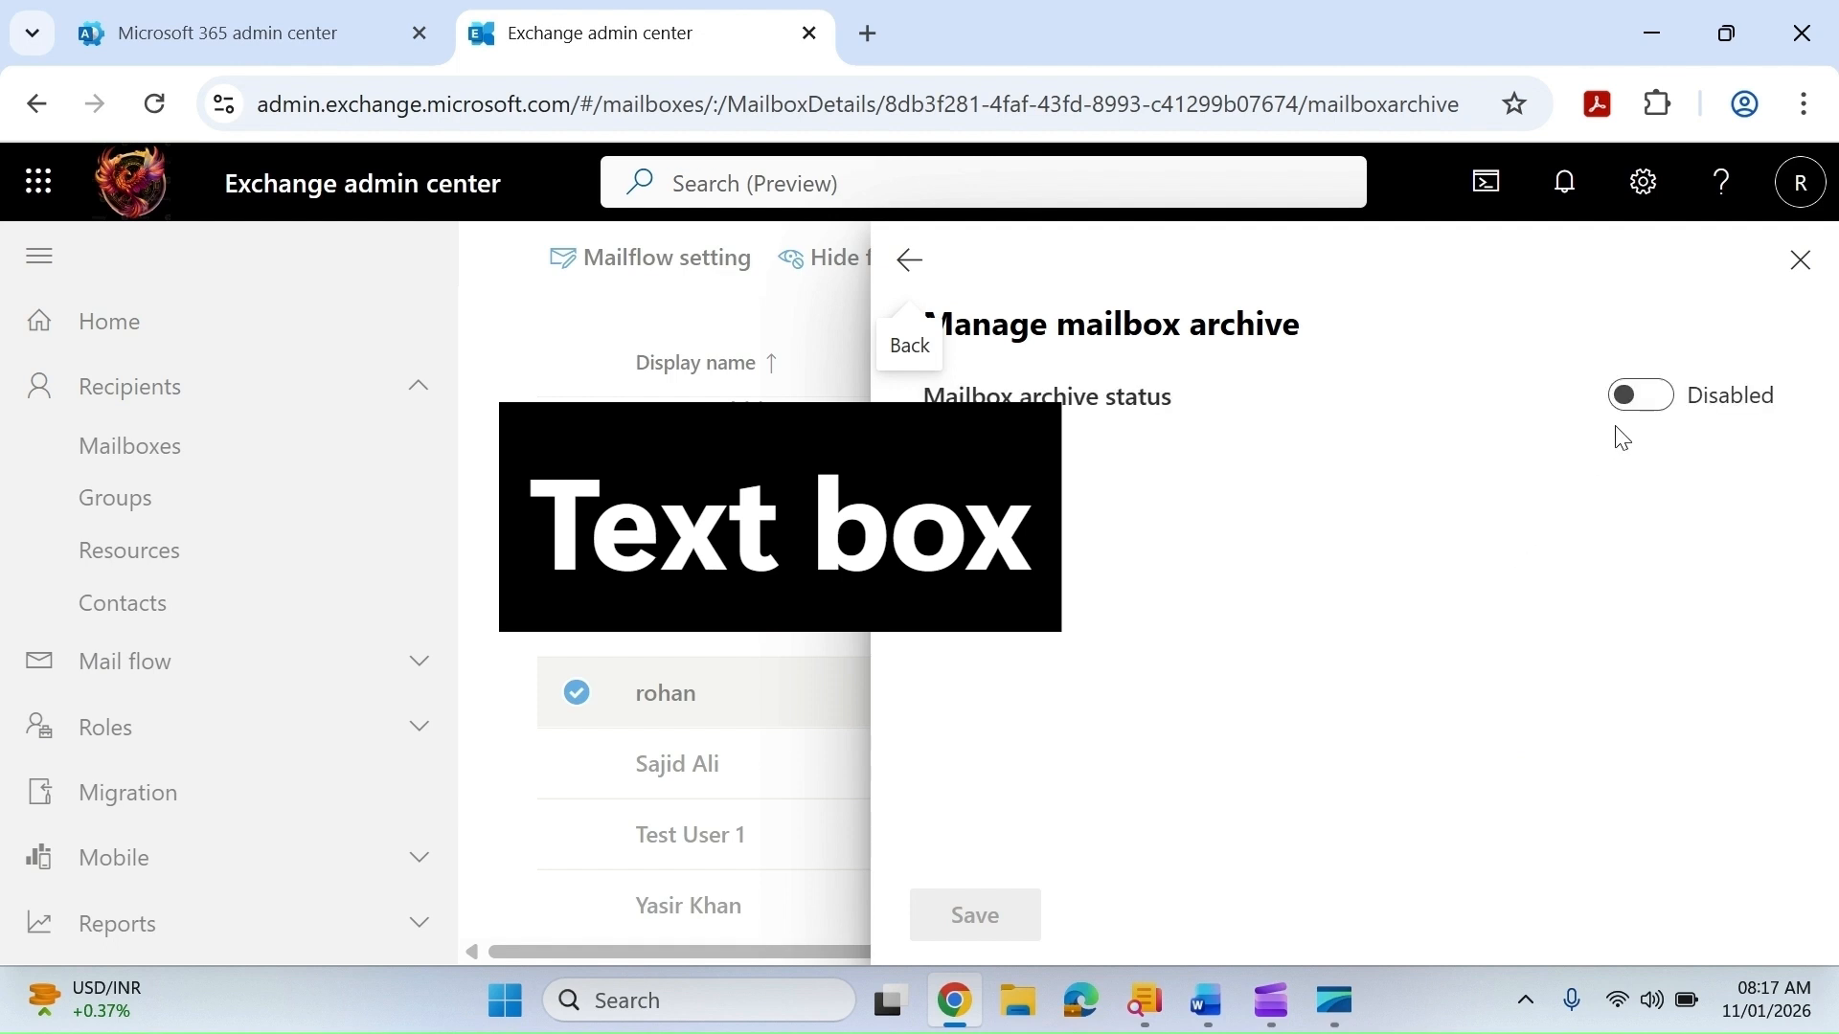
click(1651, 404)
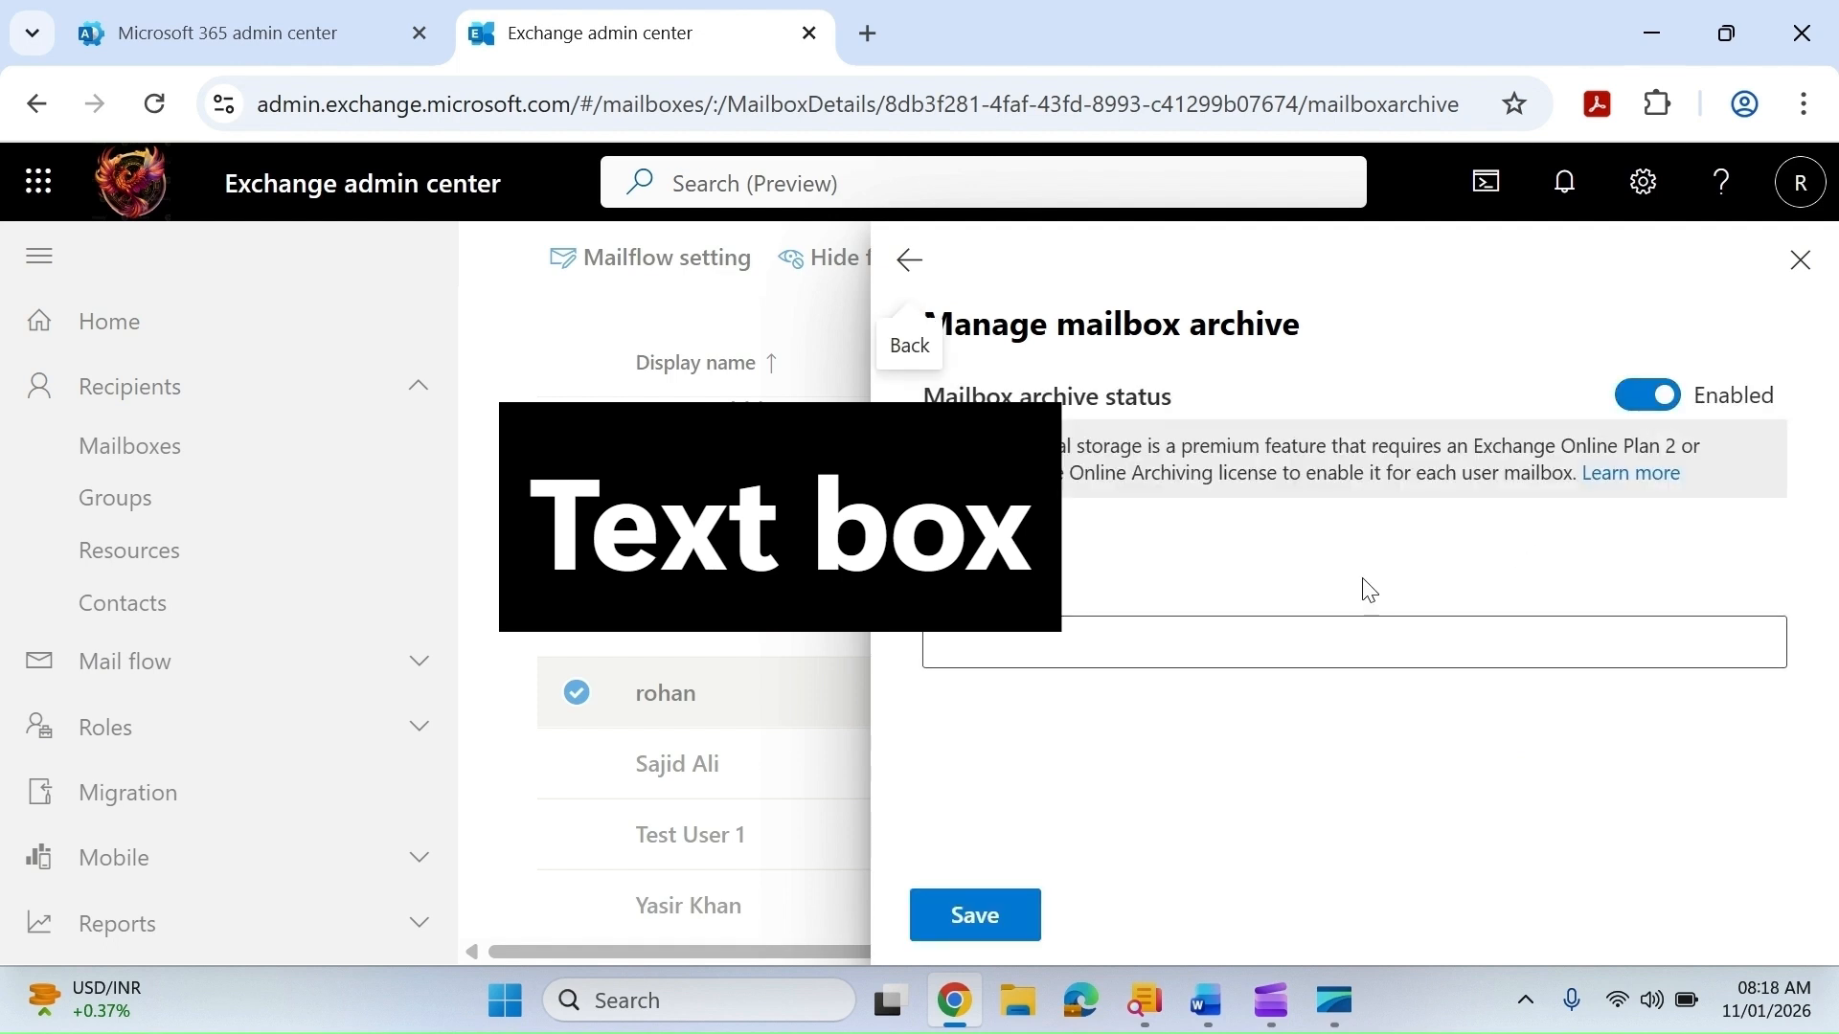
click(1006, 915)
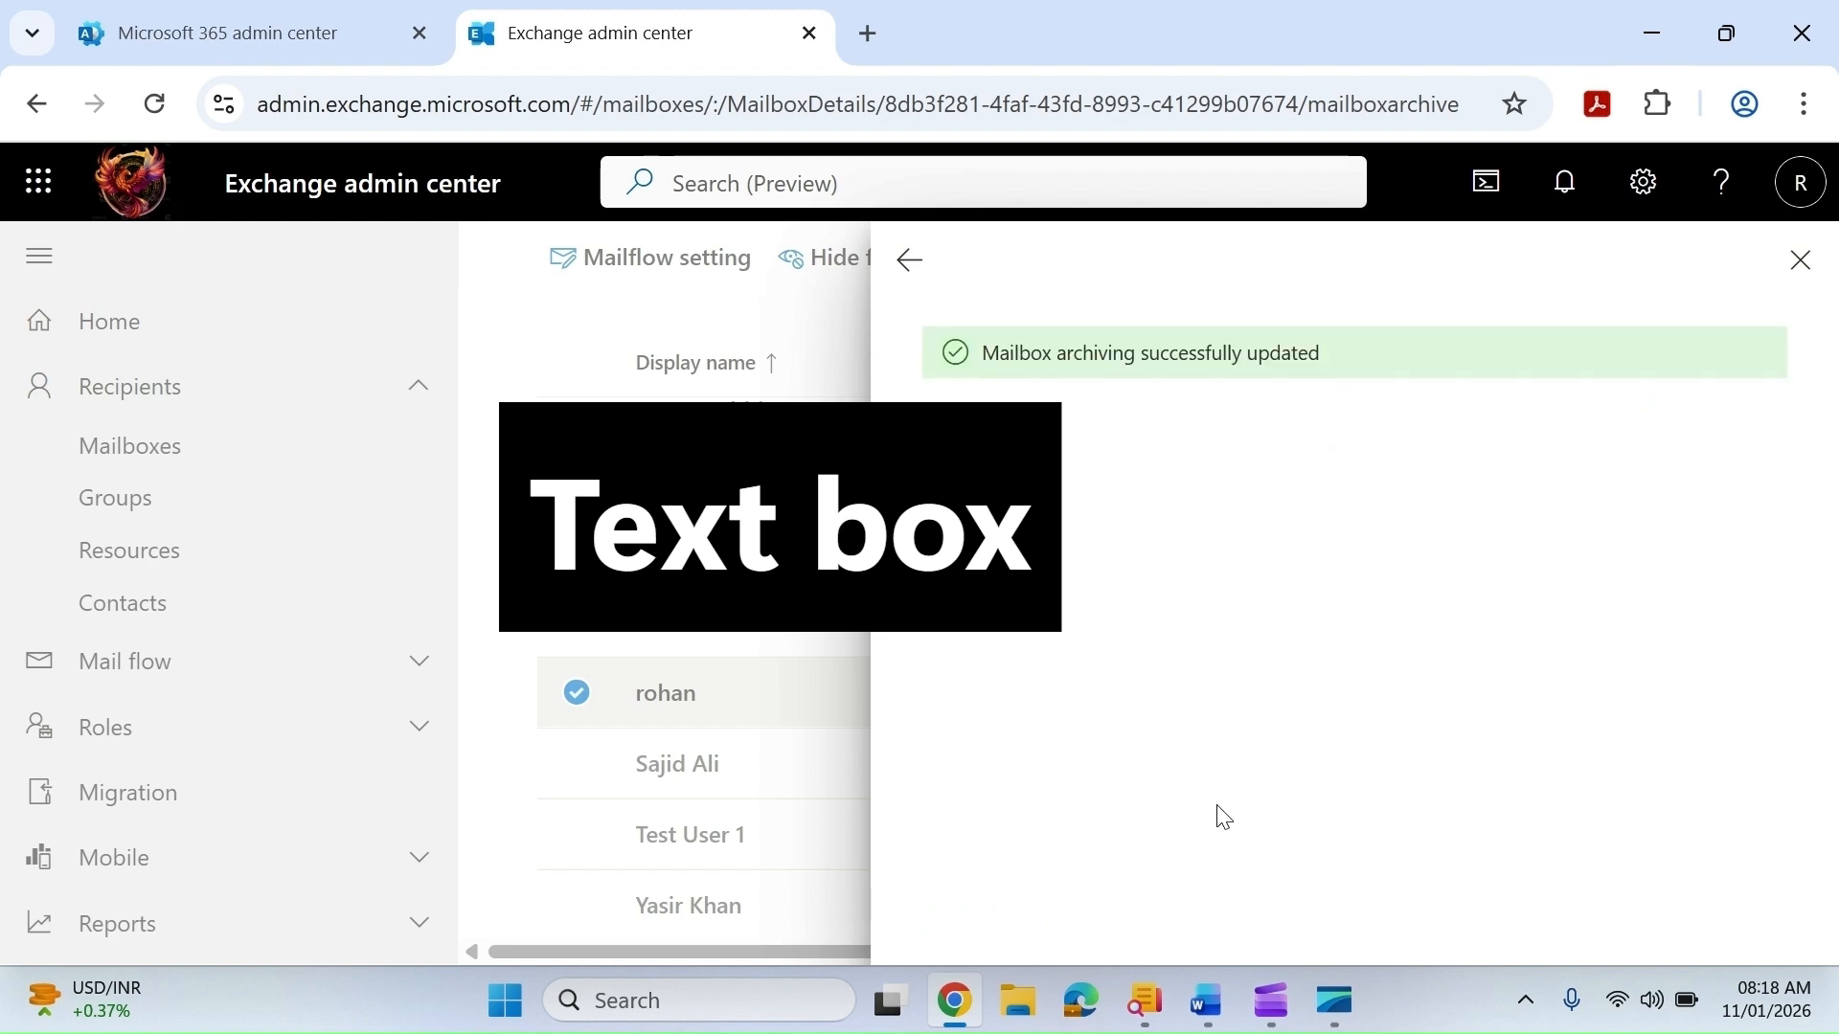
click(1794, 272)
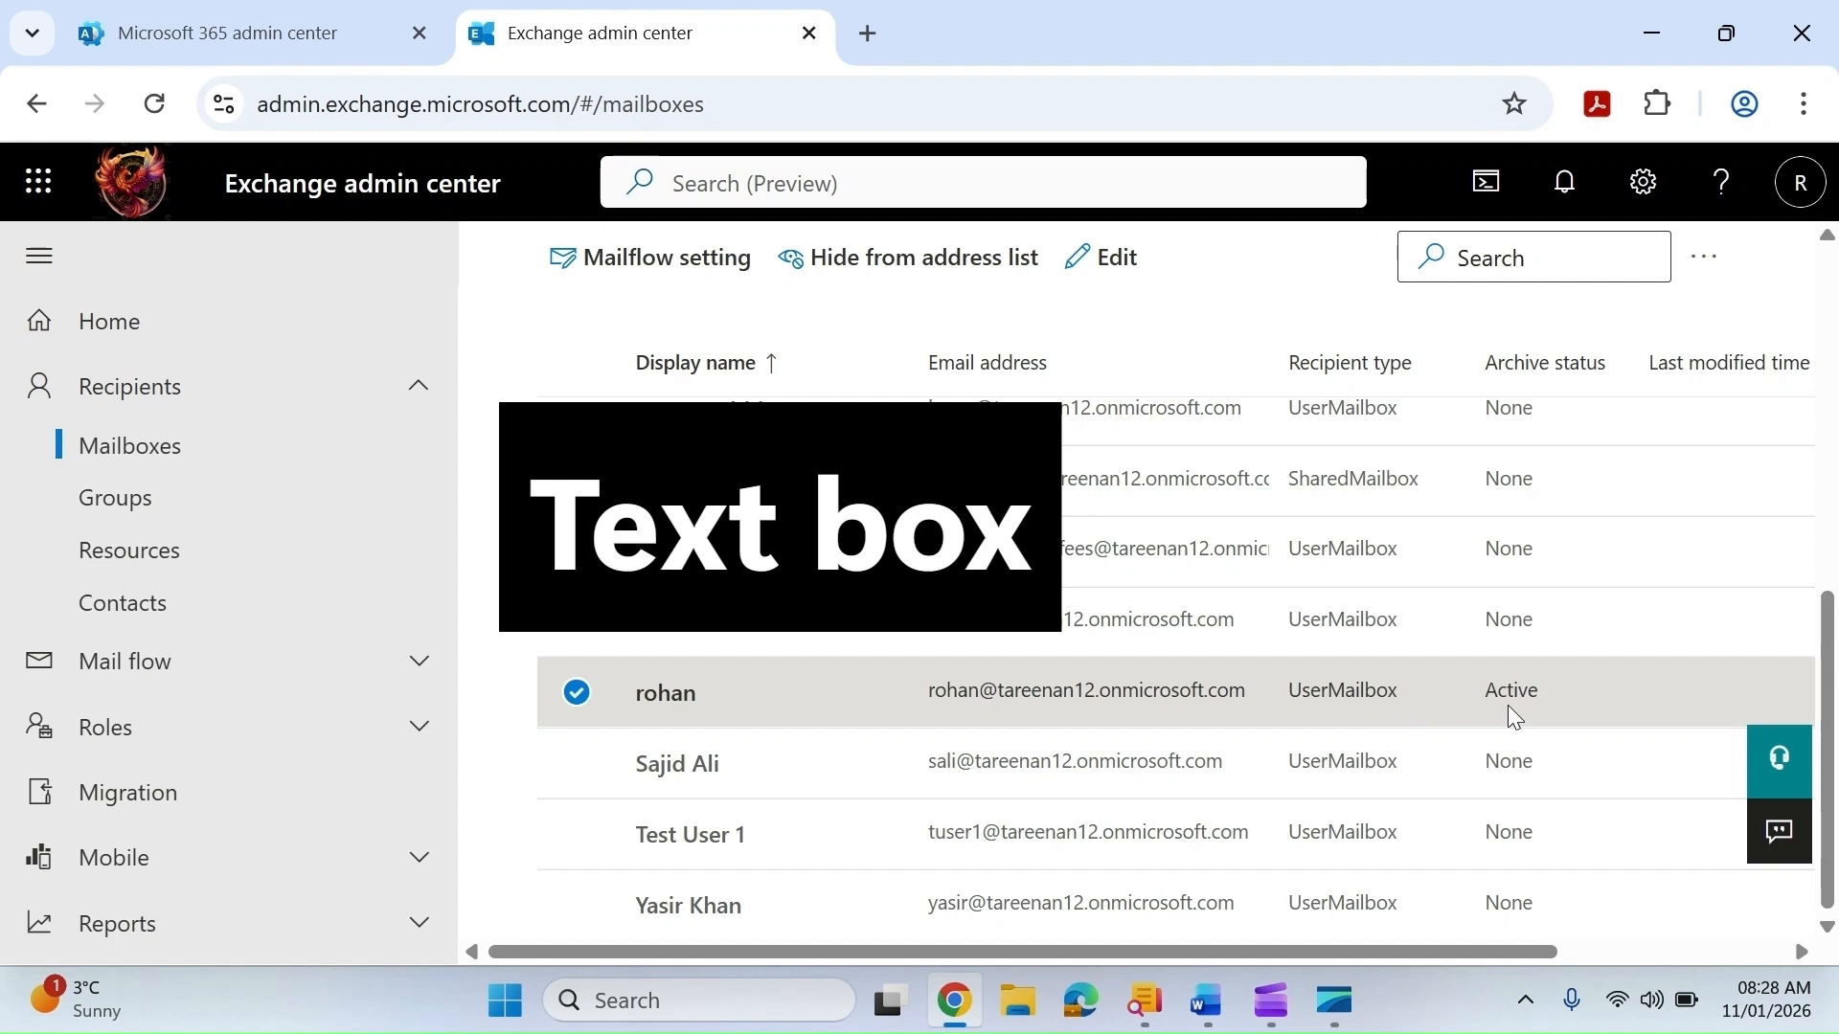
Switch to Microsoft Purview from the Microsoft 365 admin center and open the retention policies in Data Lifecycle Management
click(302, 25)
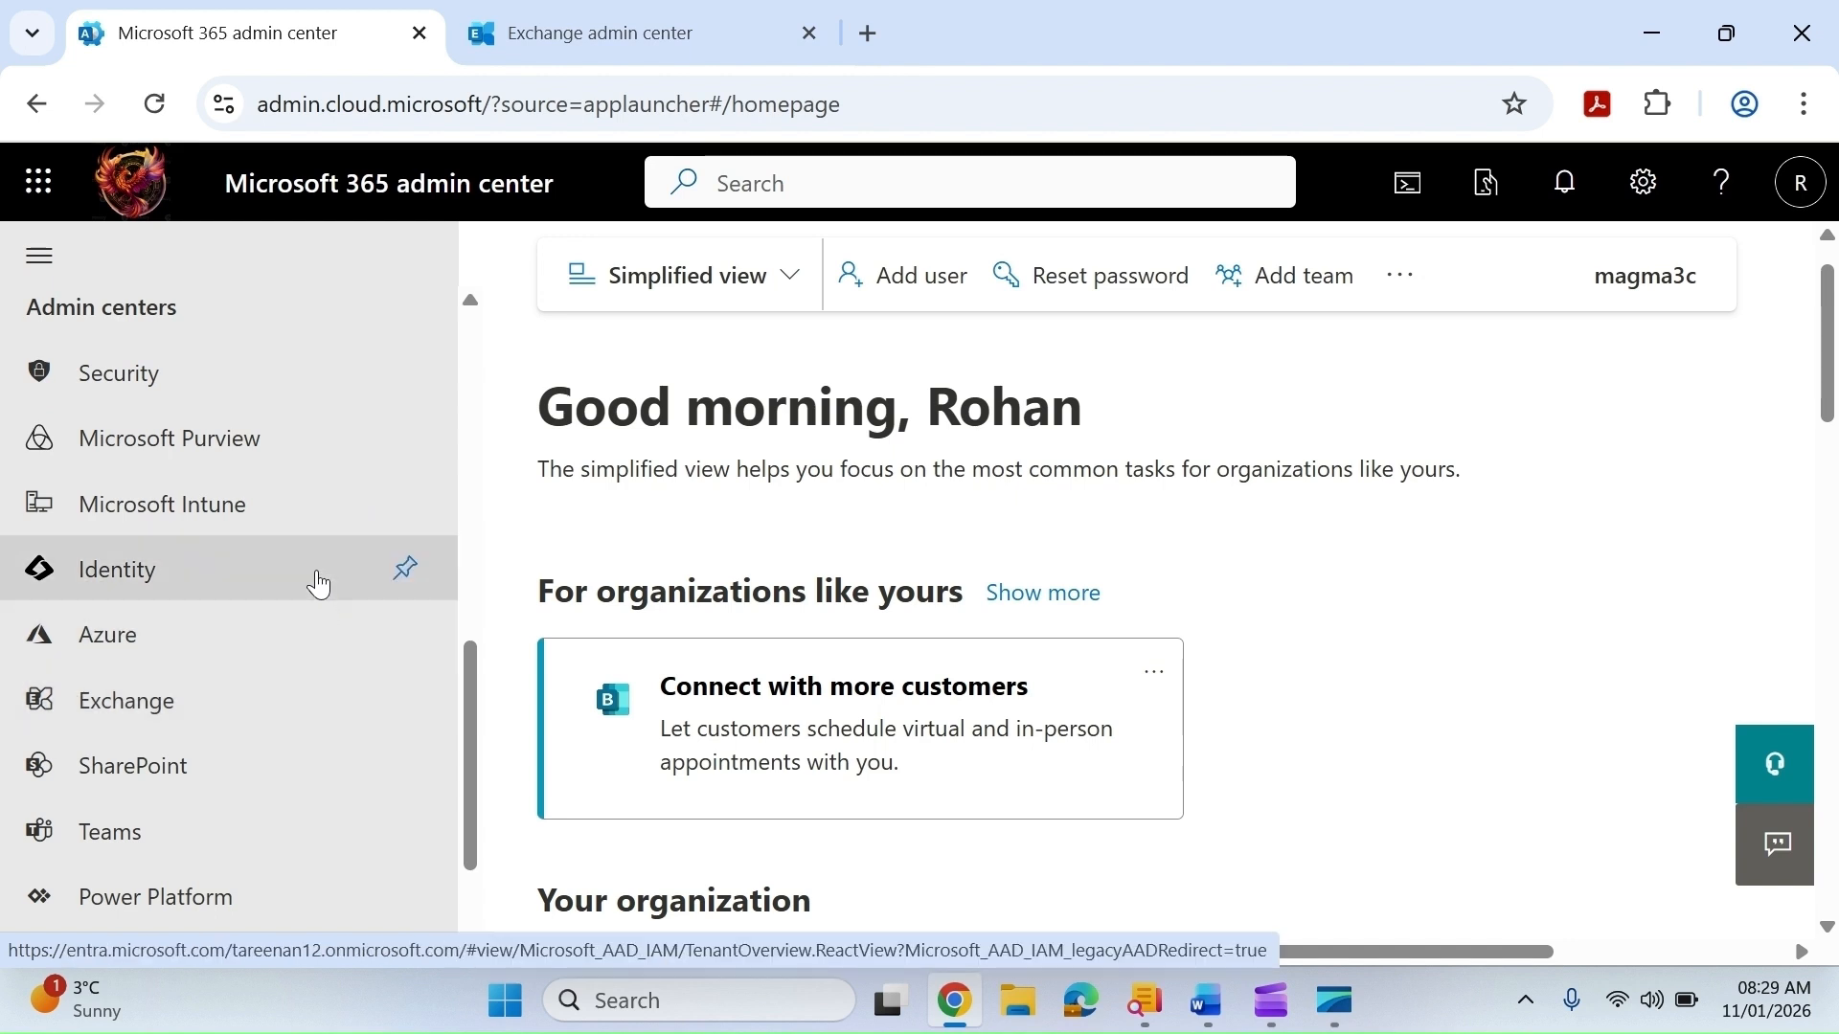
click(284, 439)
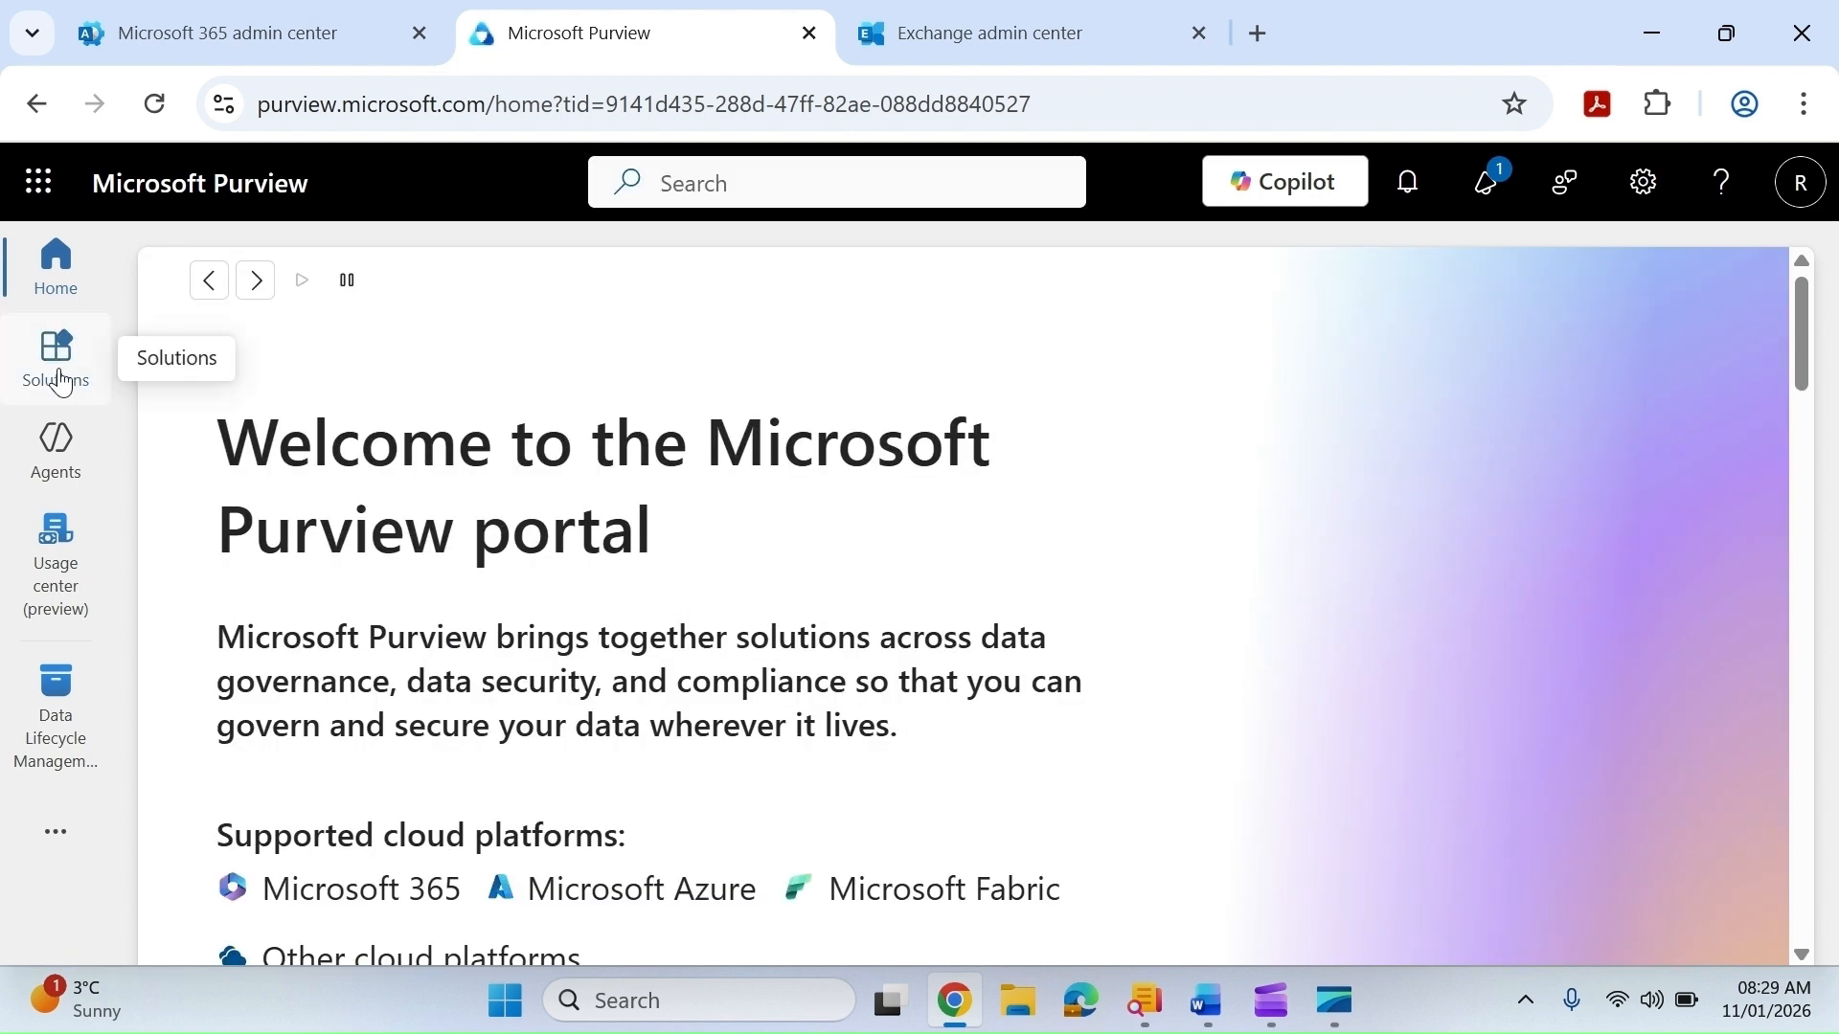
click(59, 377)
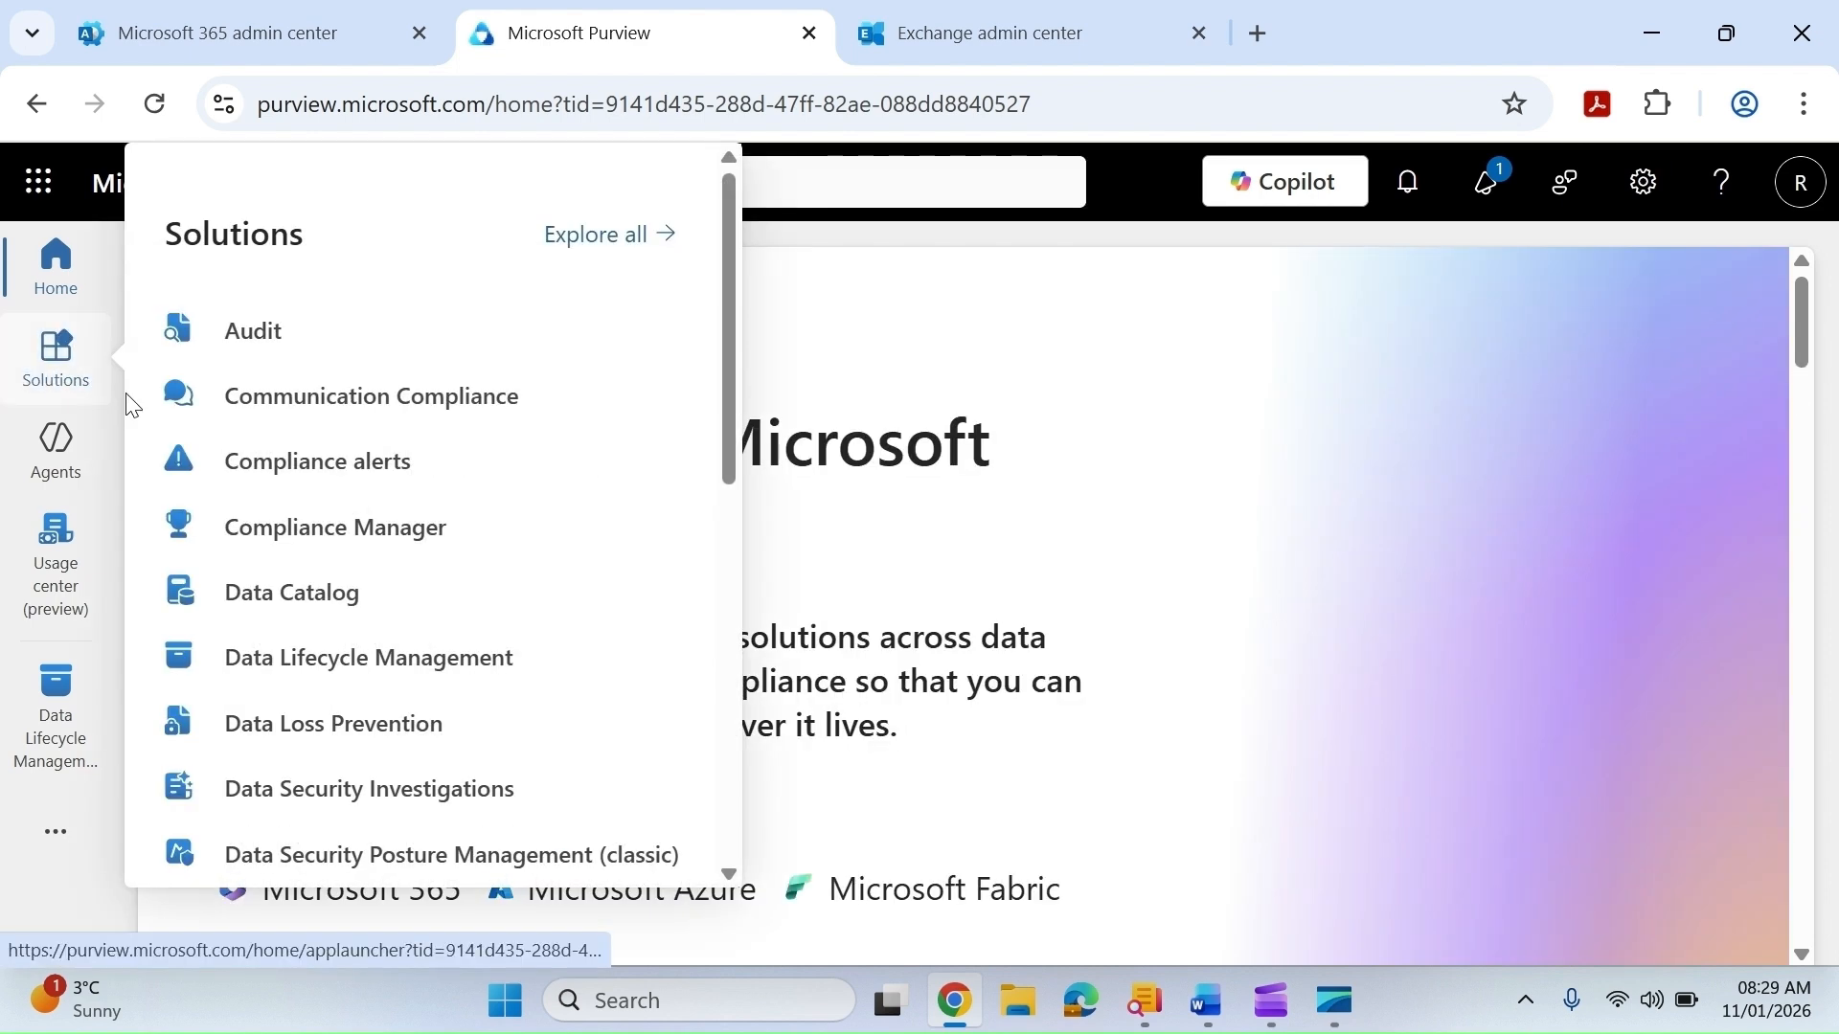
click(476, 661)
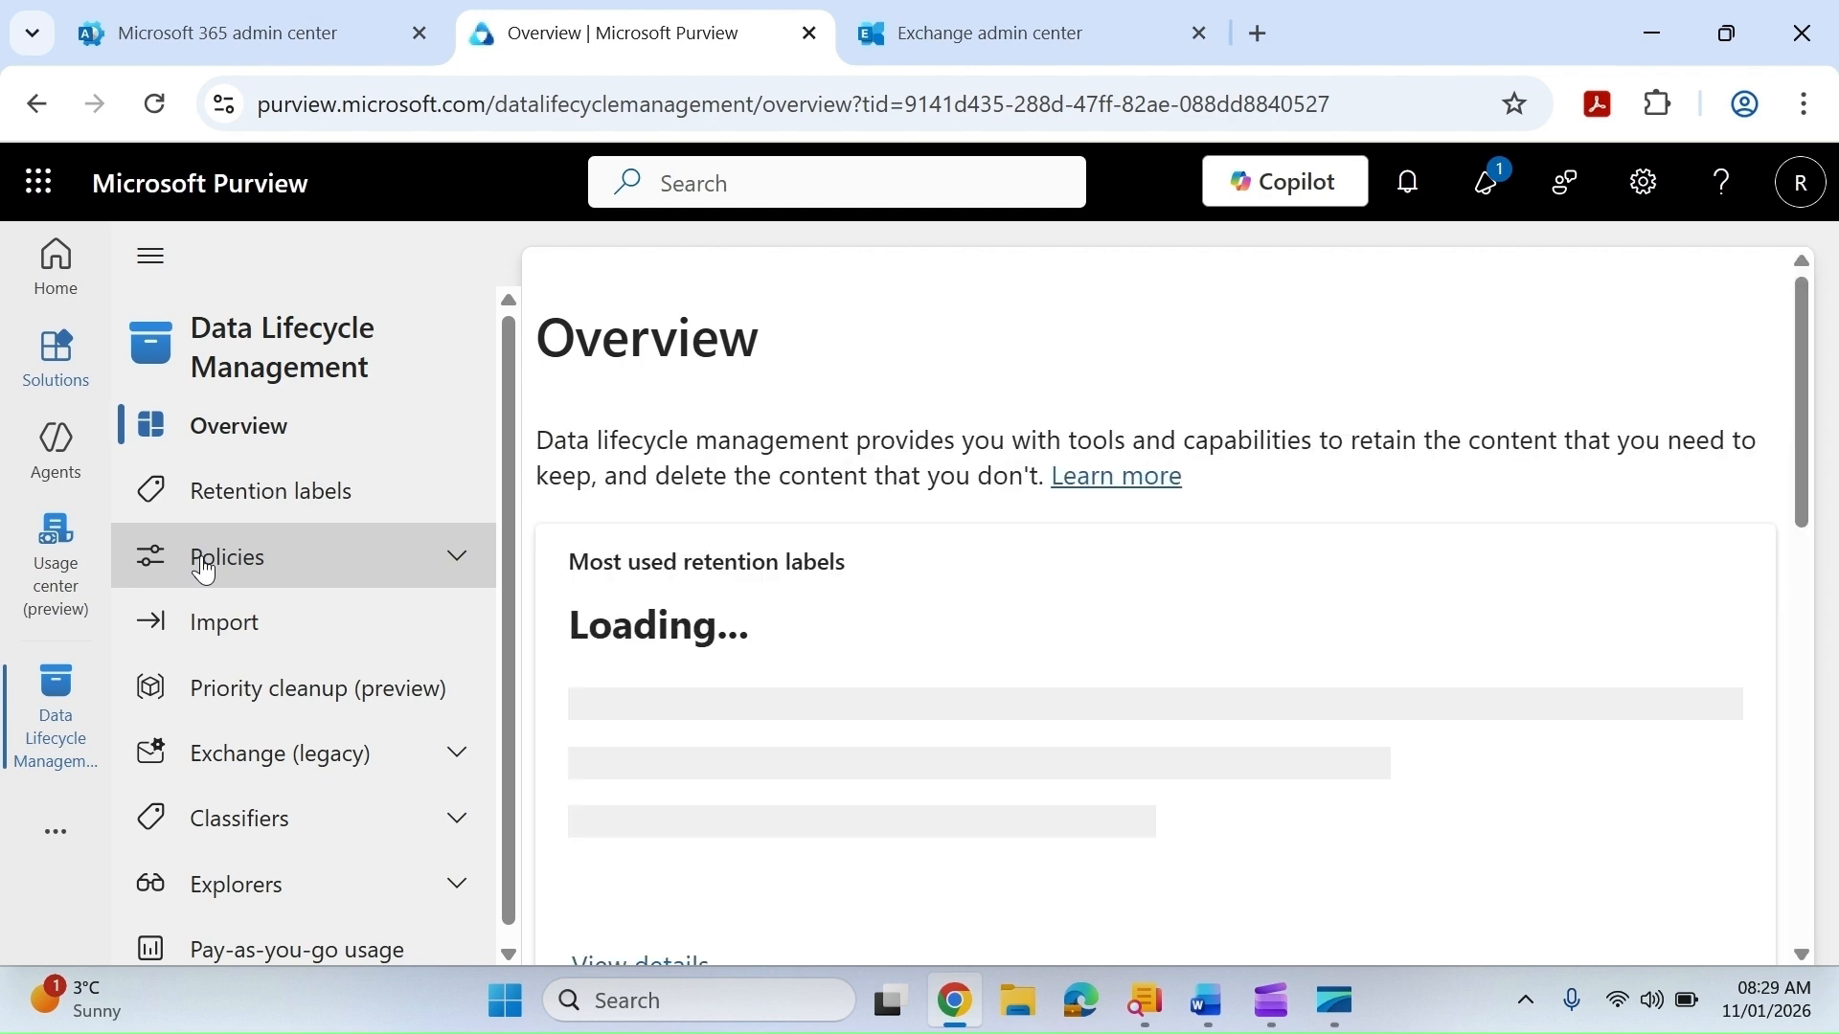
click(204, 563)
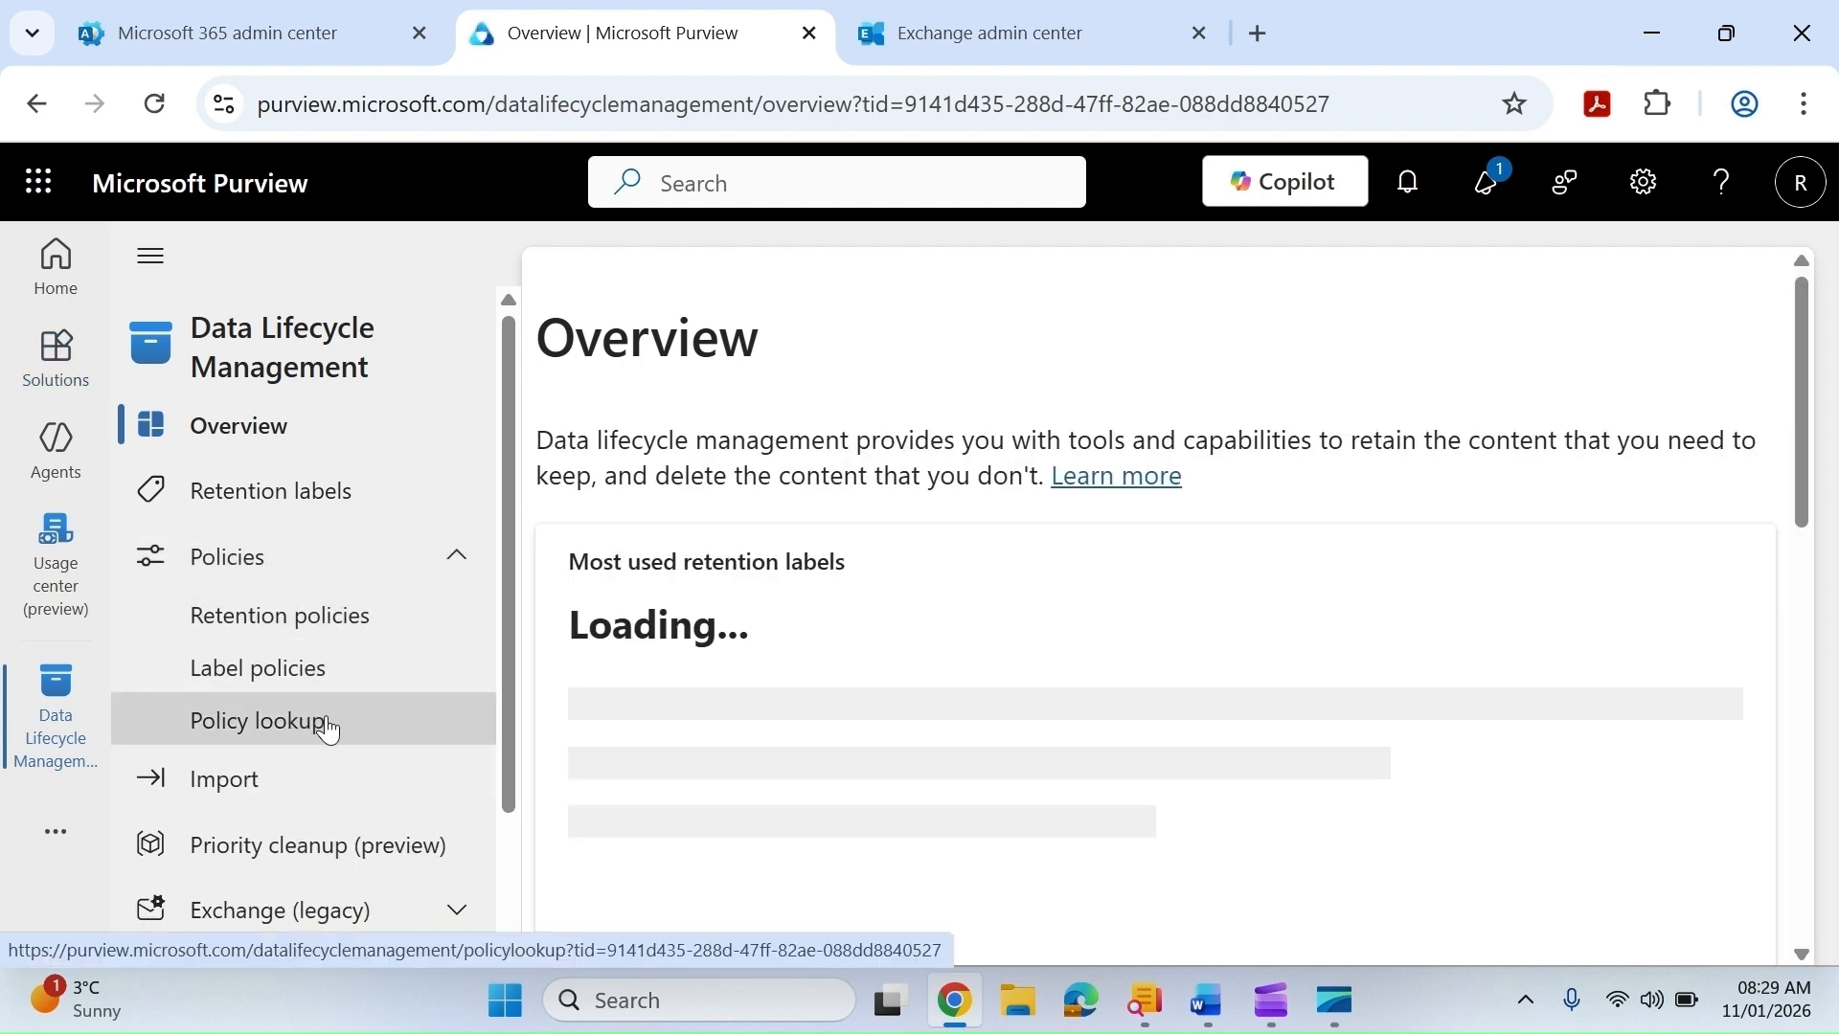
click(362, 637)
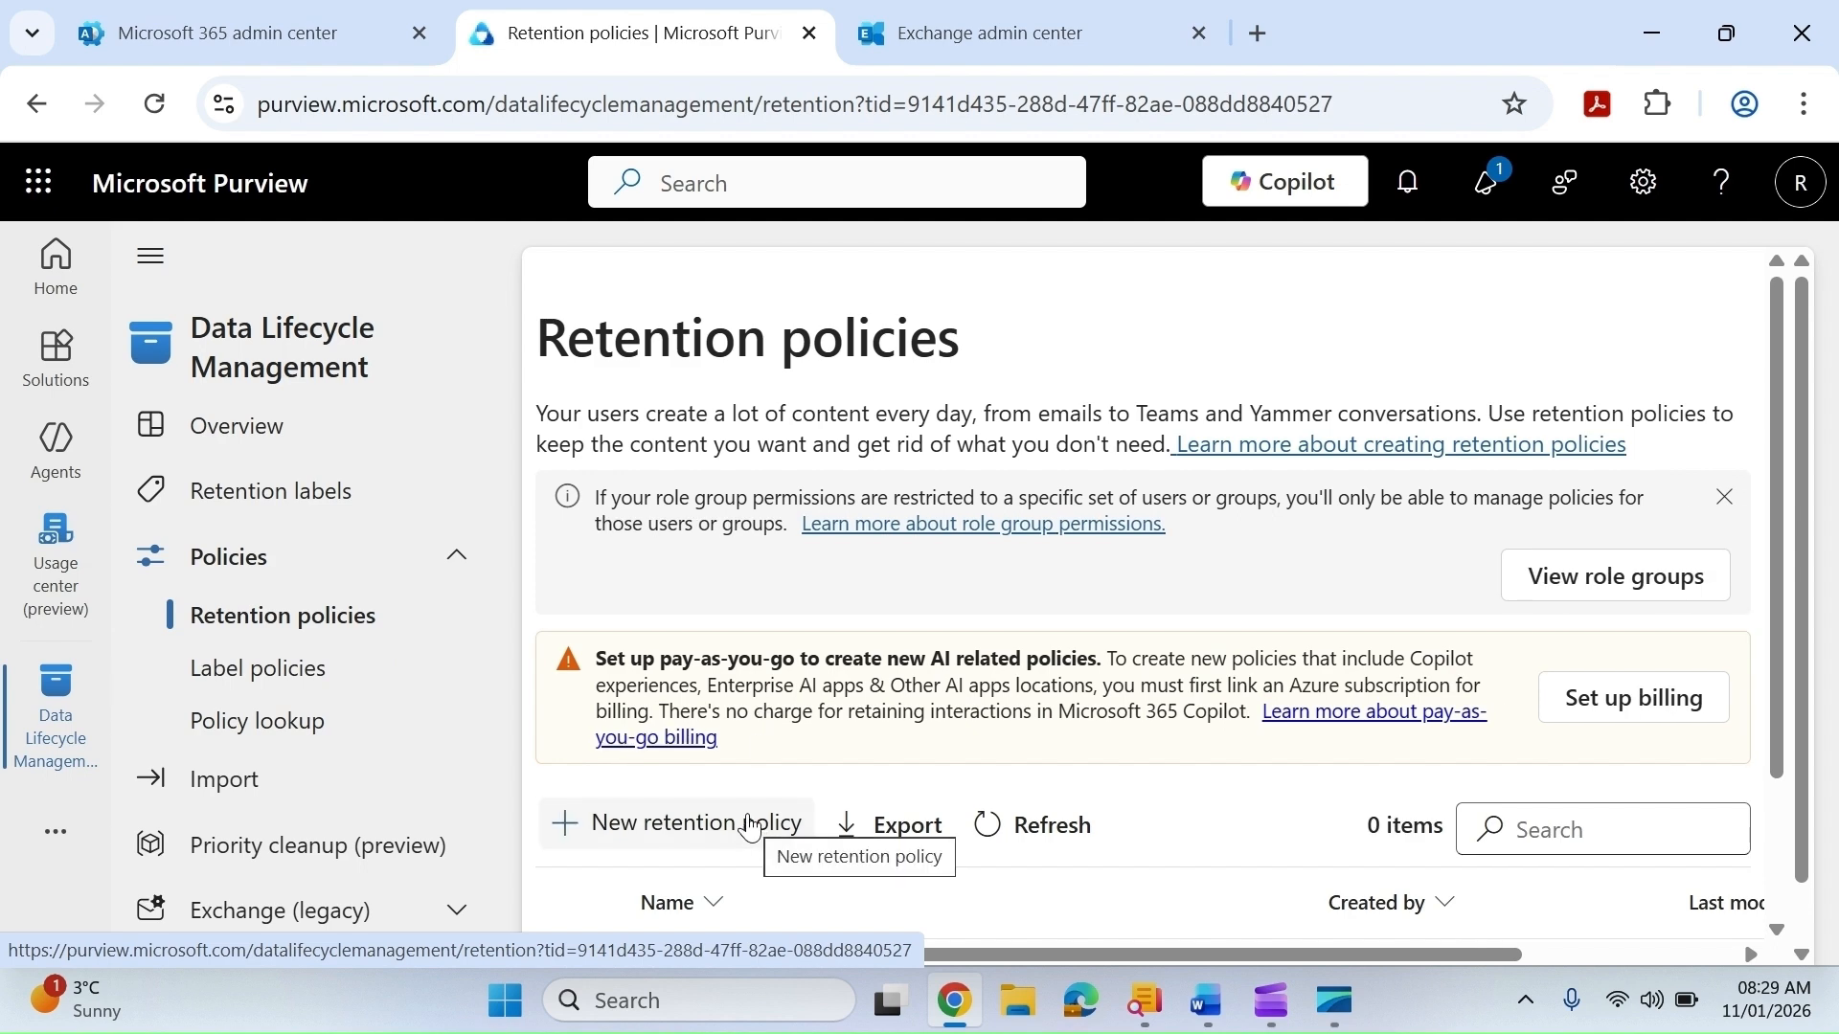
Start a new retention policy named "Test Policy for user" and continue to its policy scope
click(750, 825)
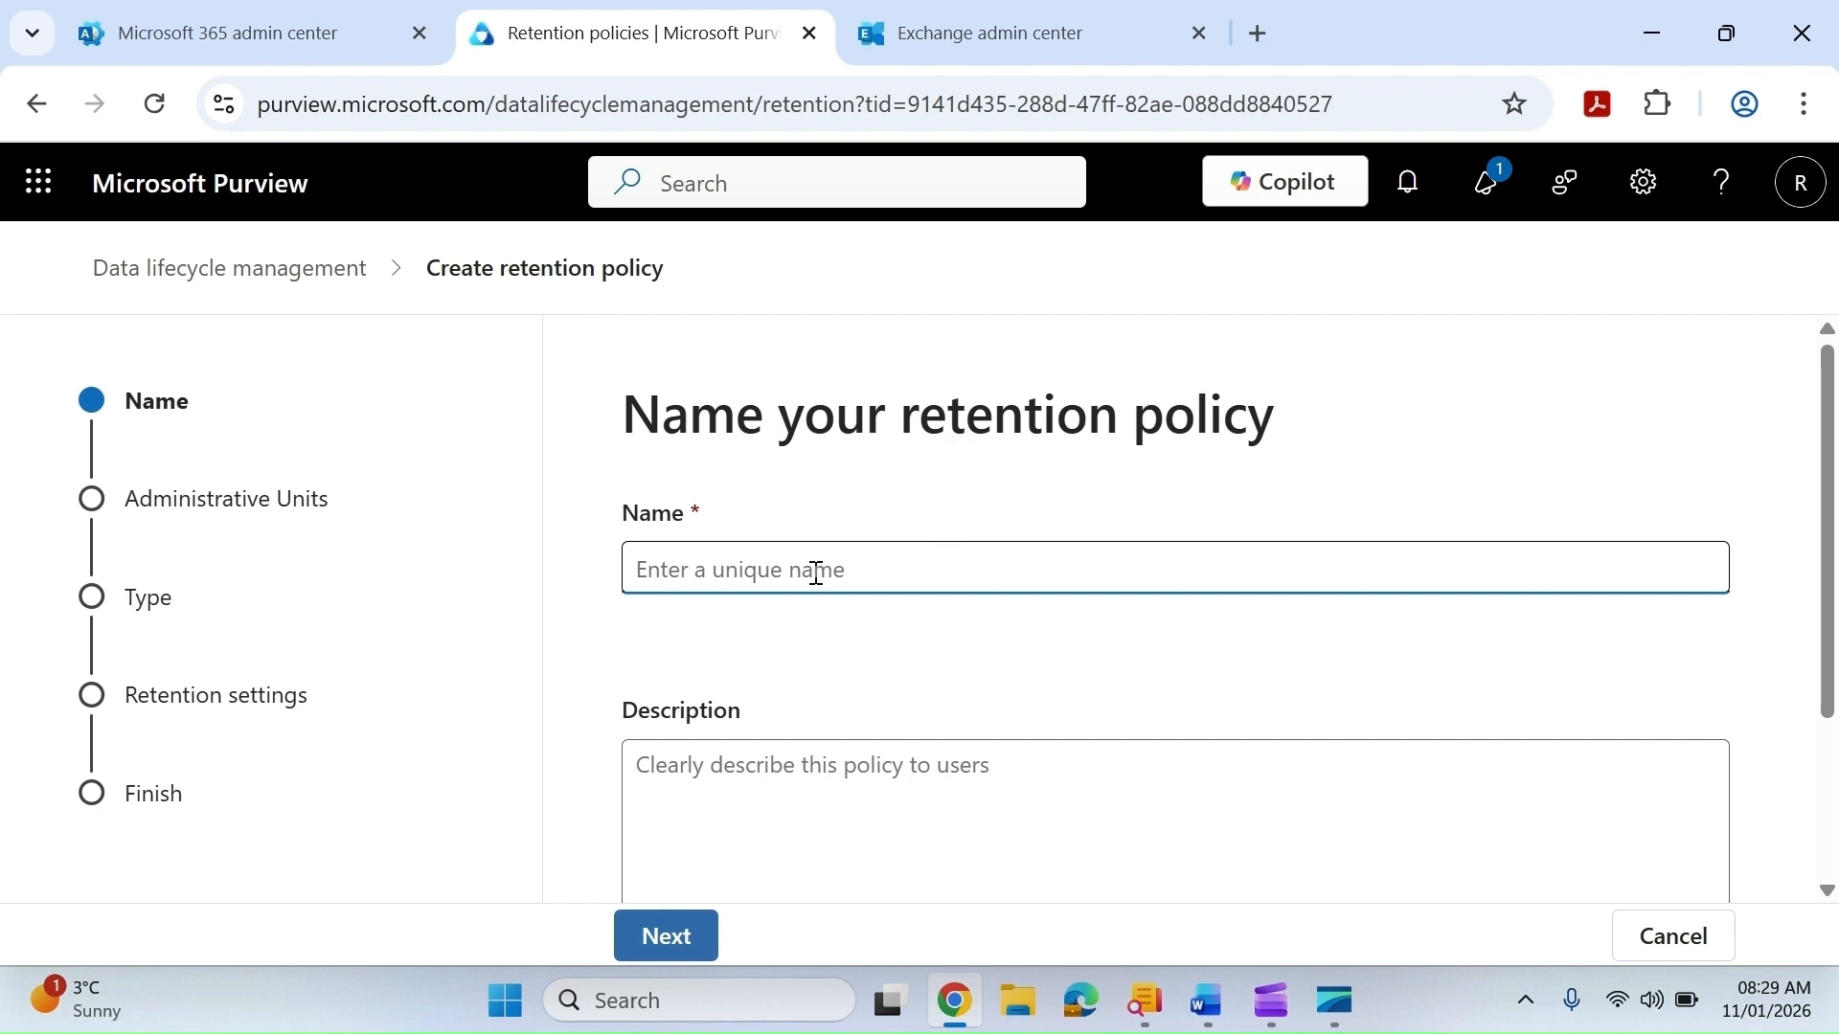
text(Te)
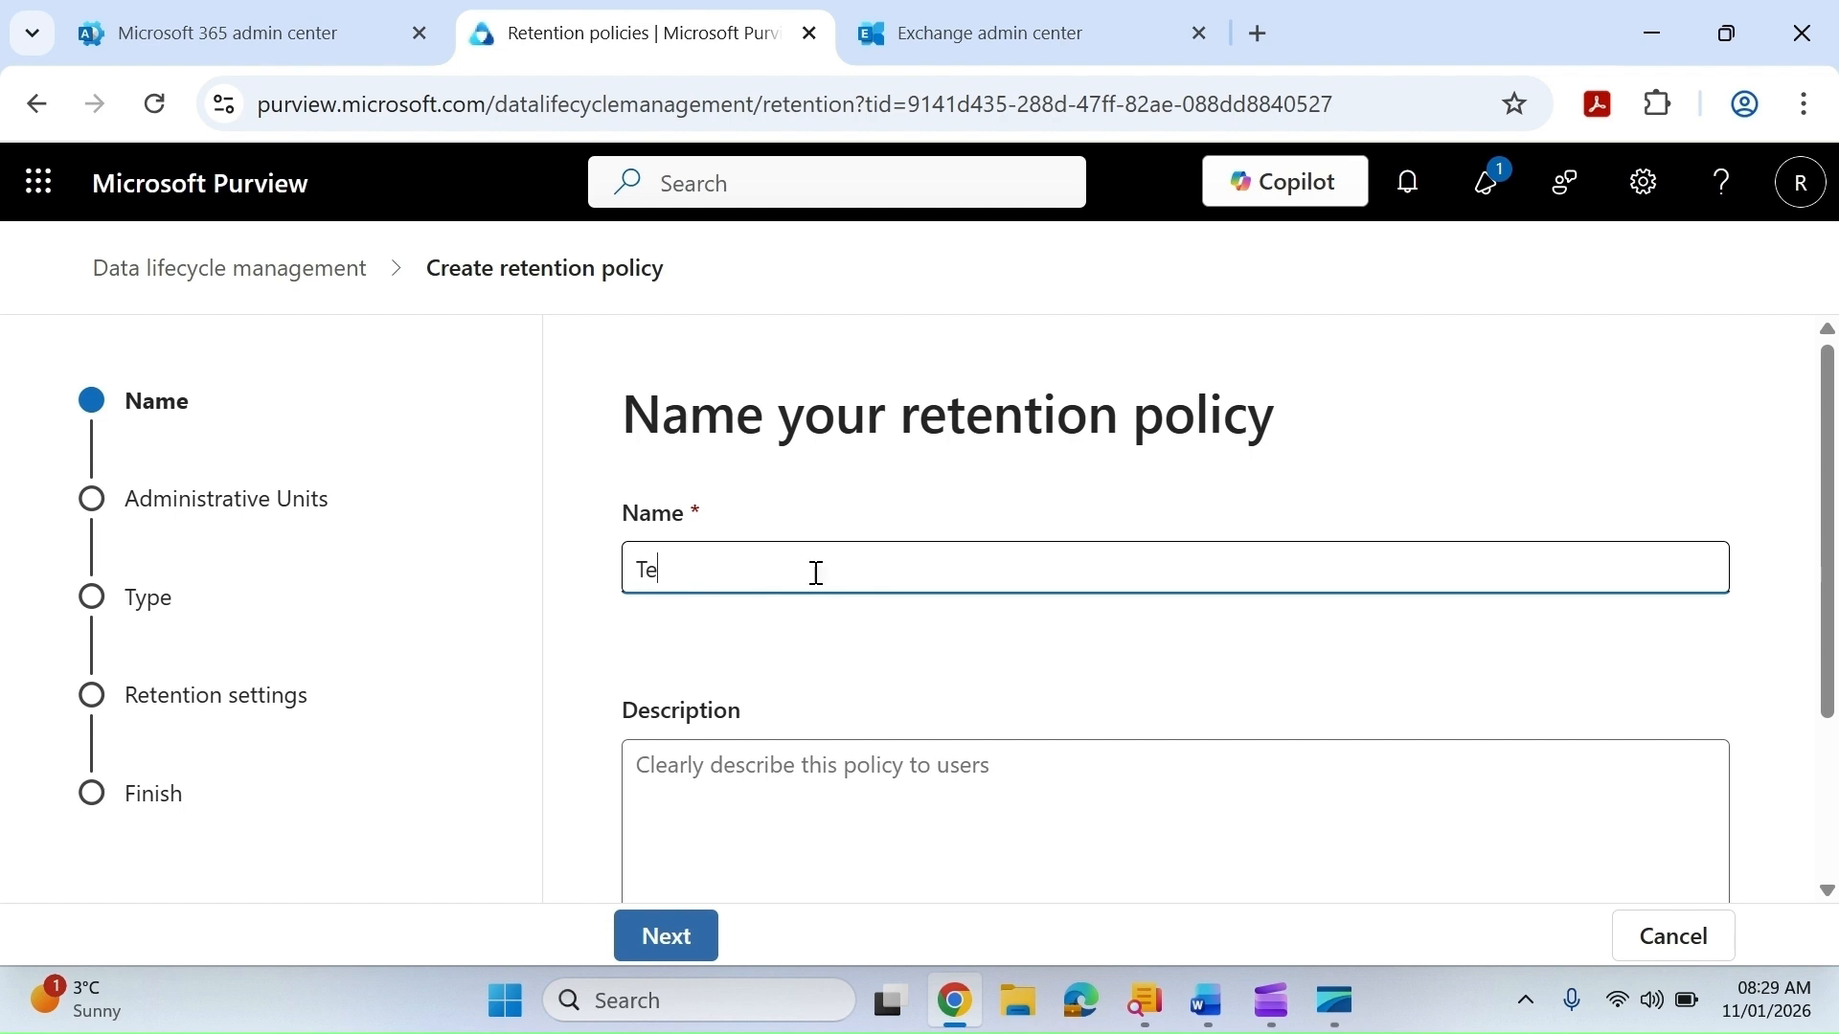
text(st )
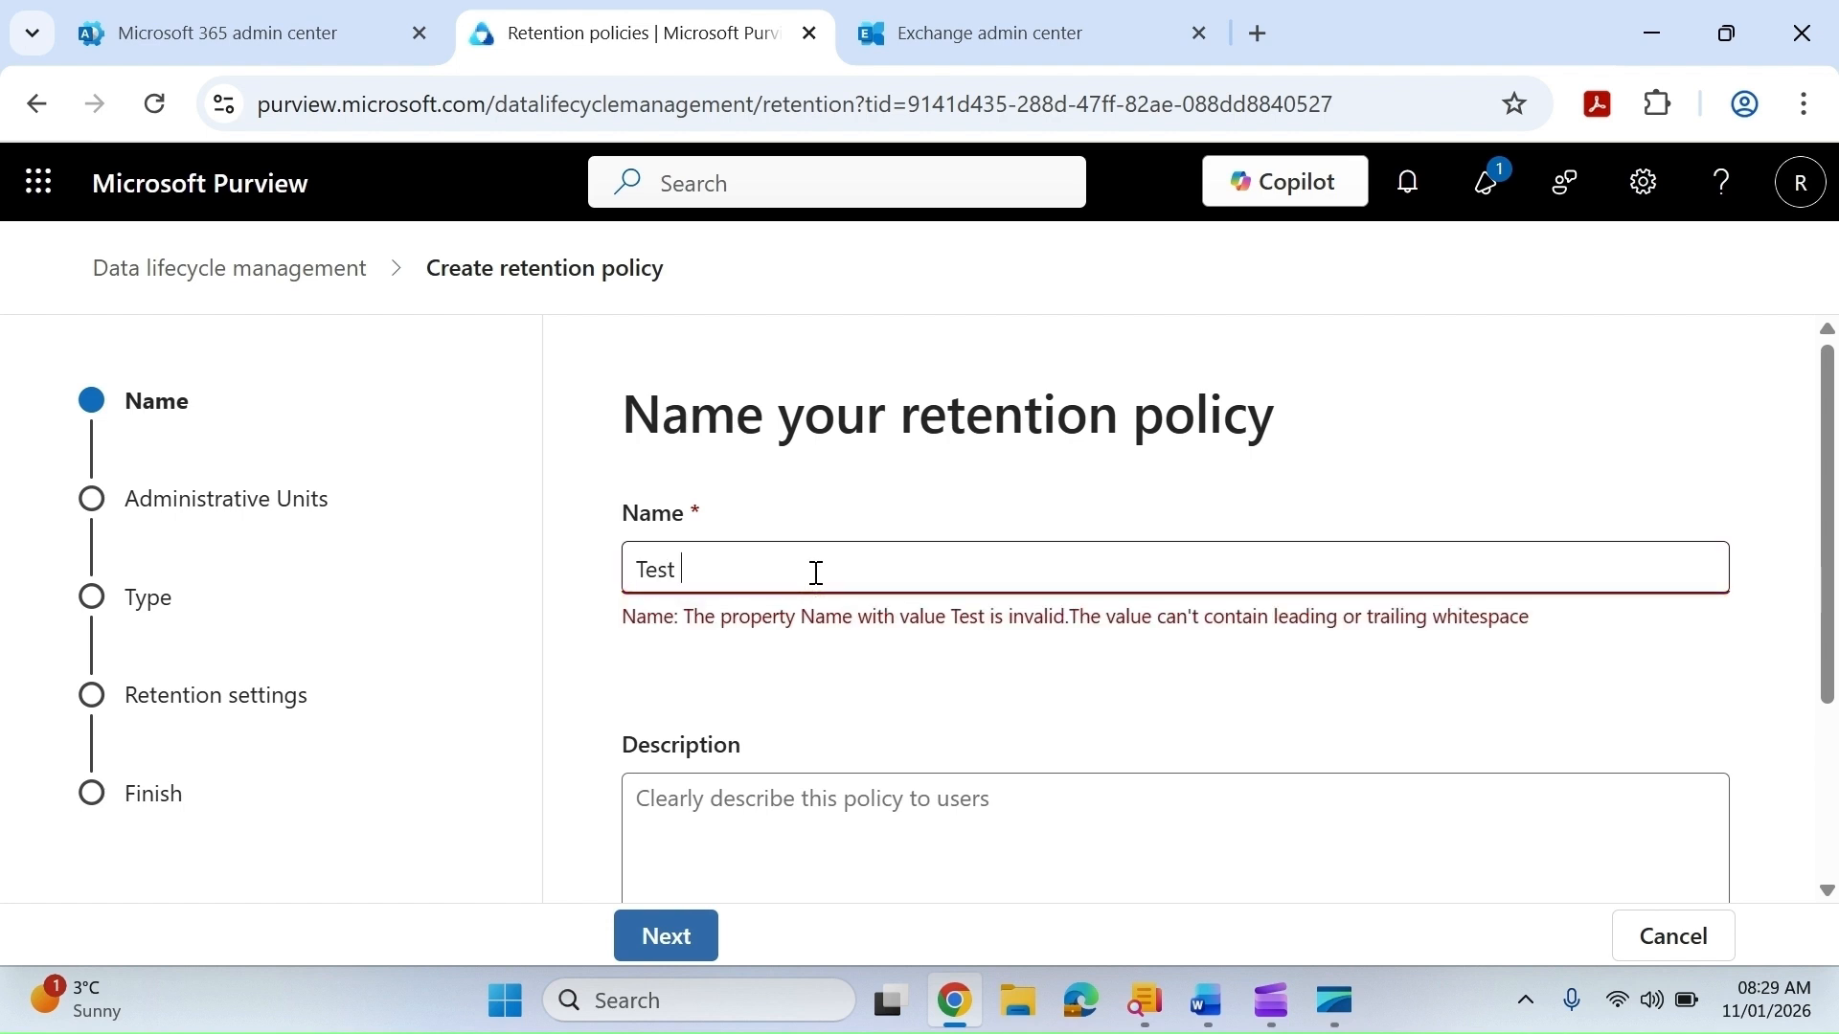
text(Polic)
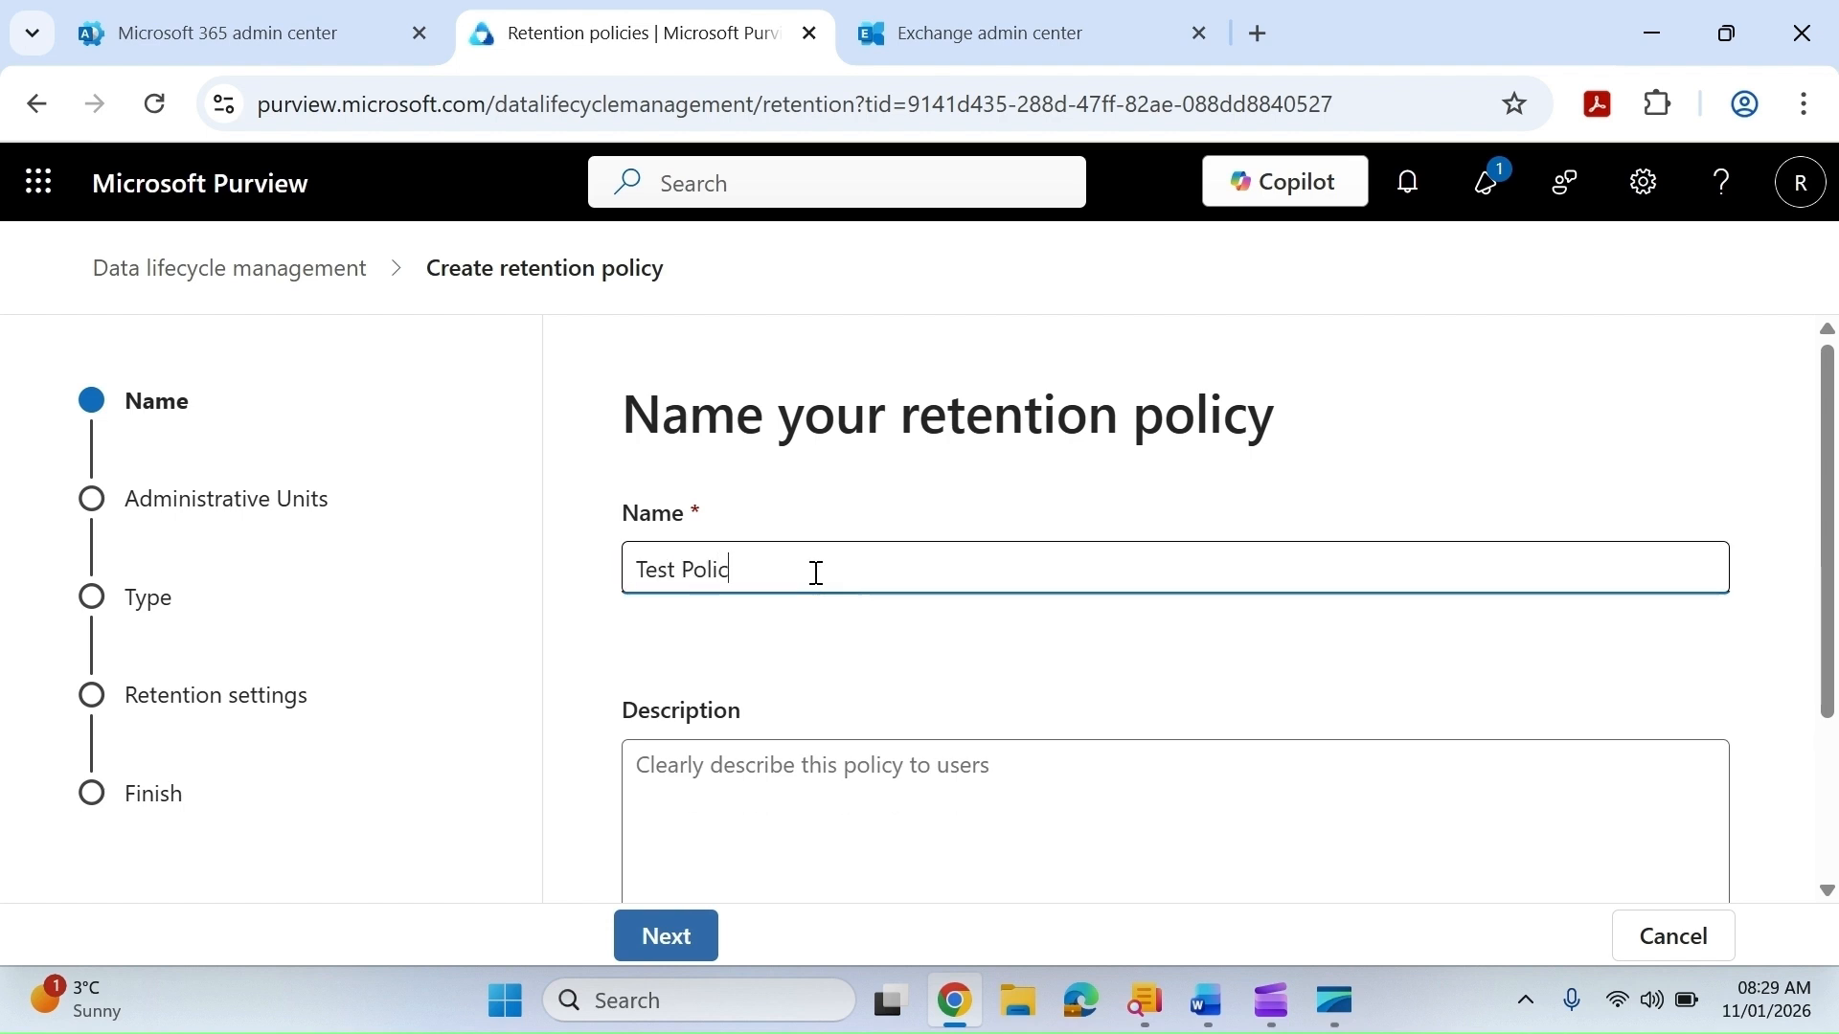
text(y for user)
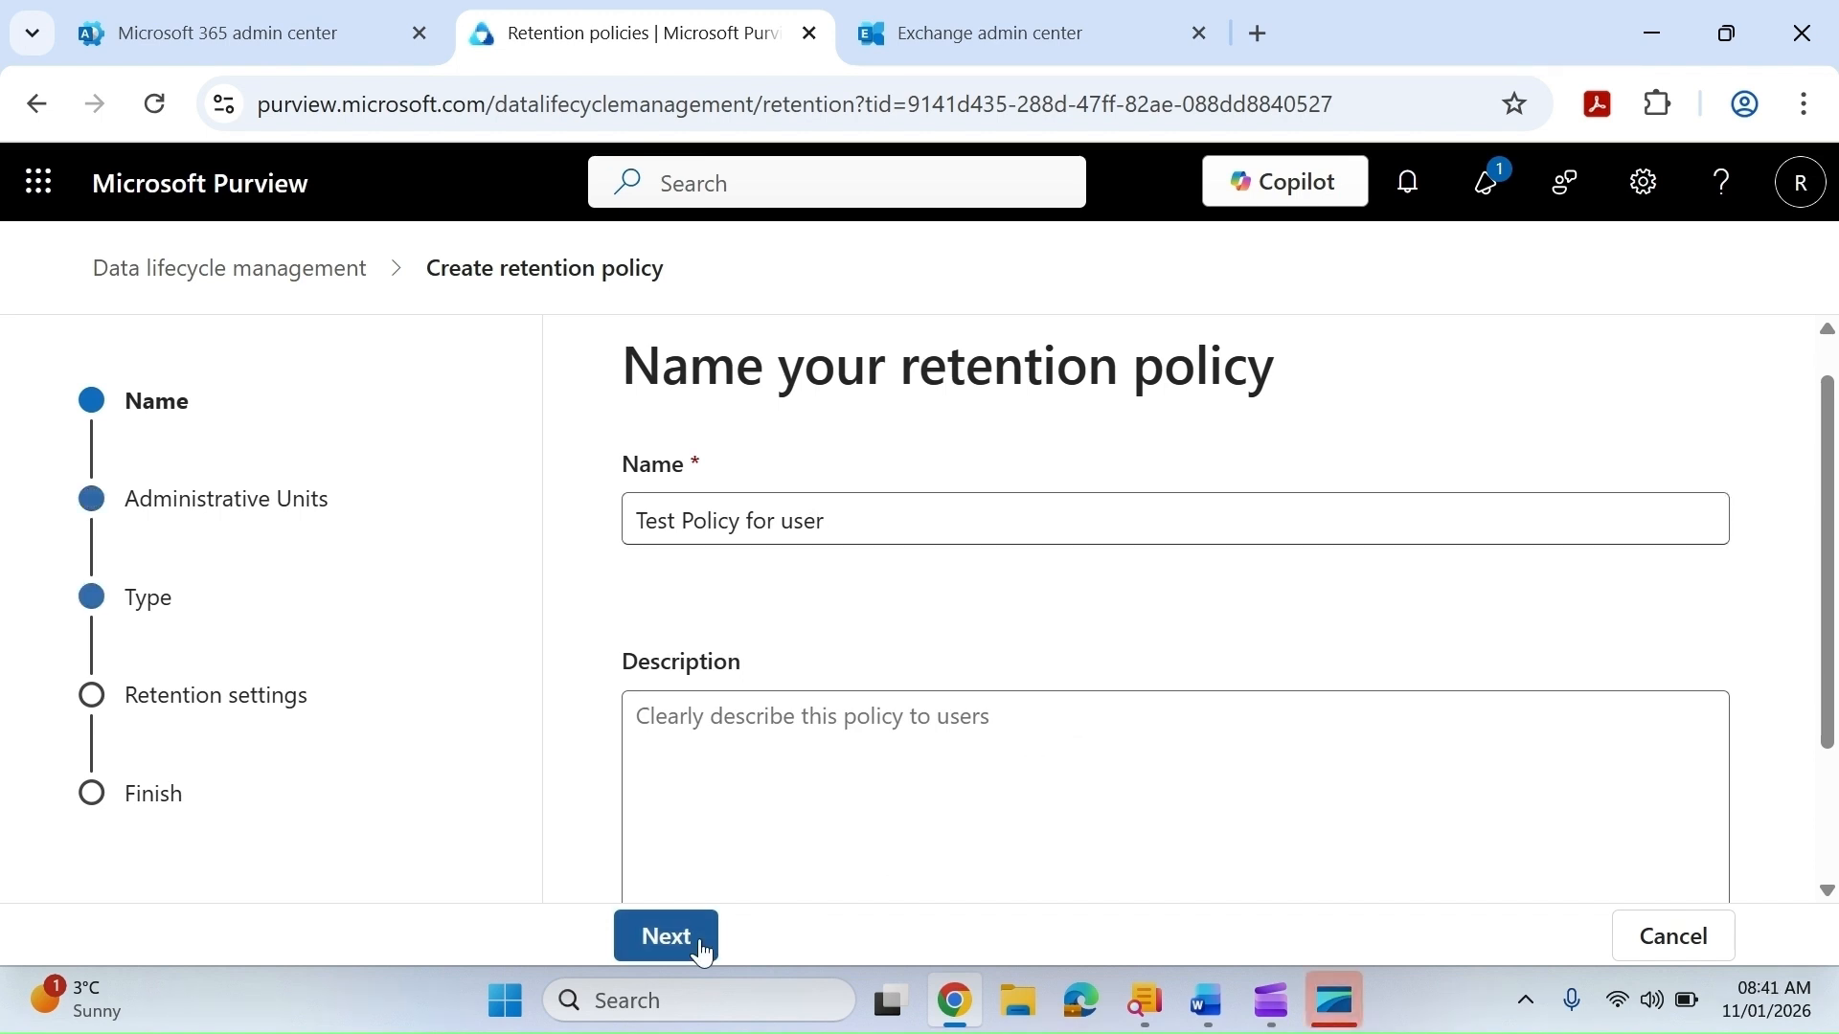
click(682, 955)
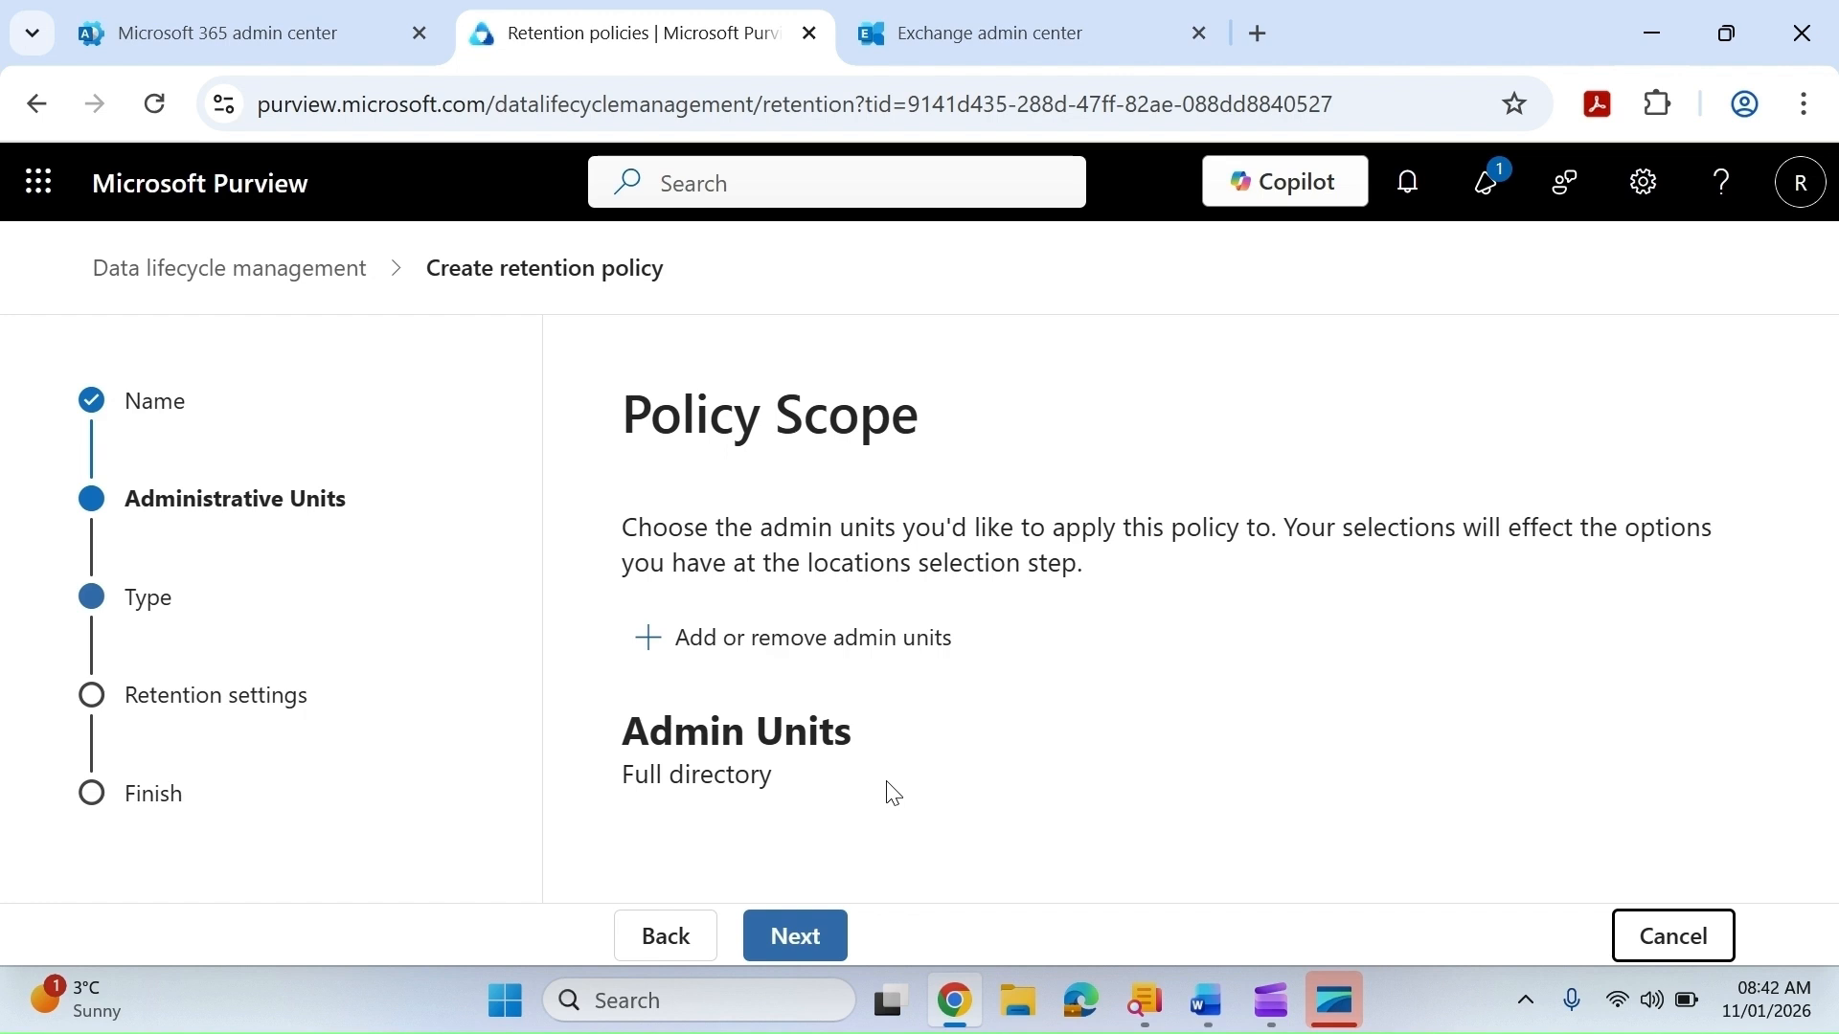
Accept the Full directory scope and choose Static as the retention policy type
click(827, 965)
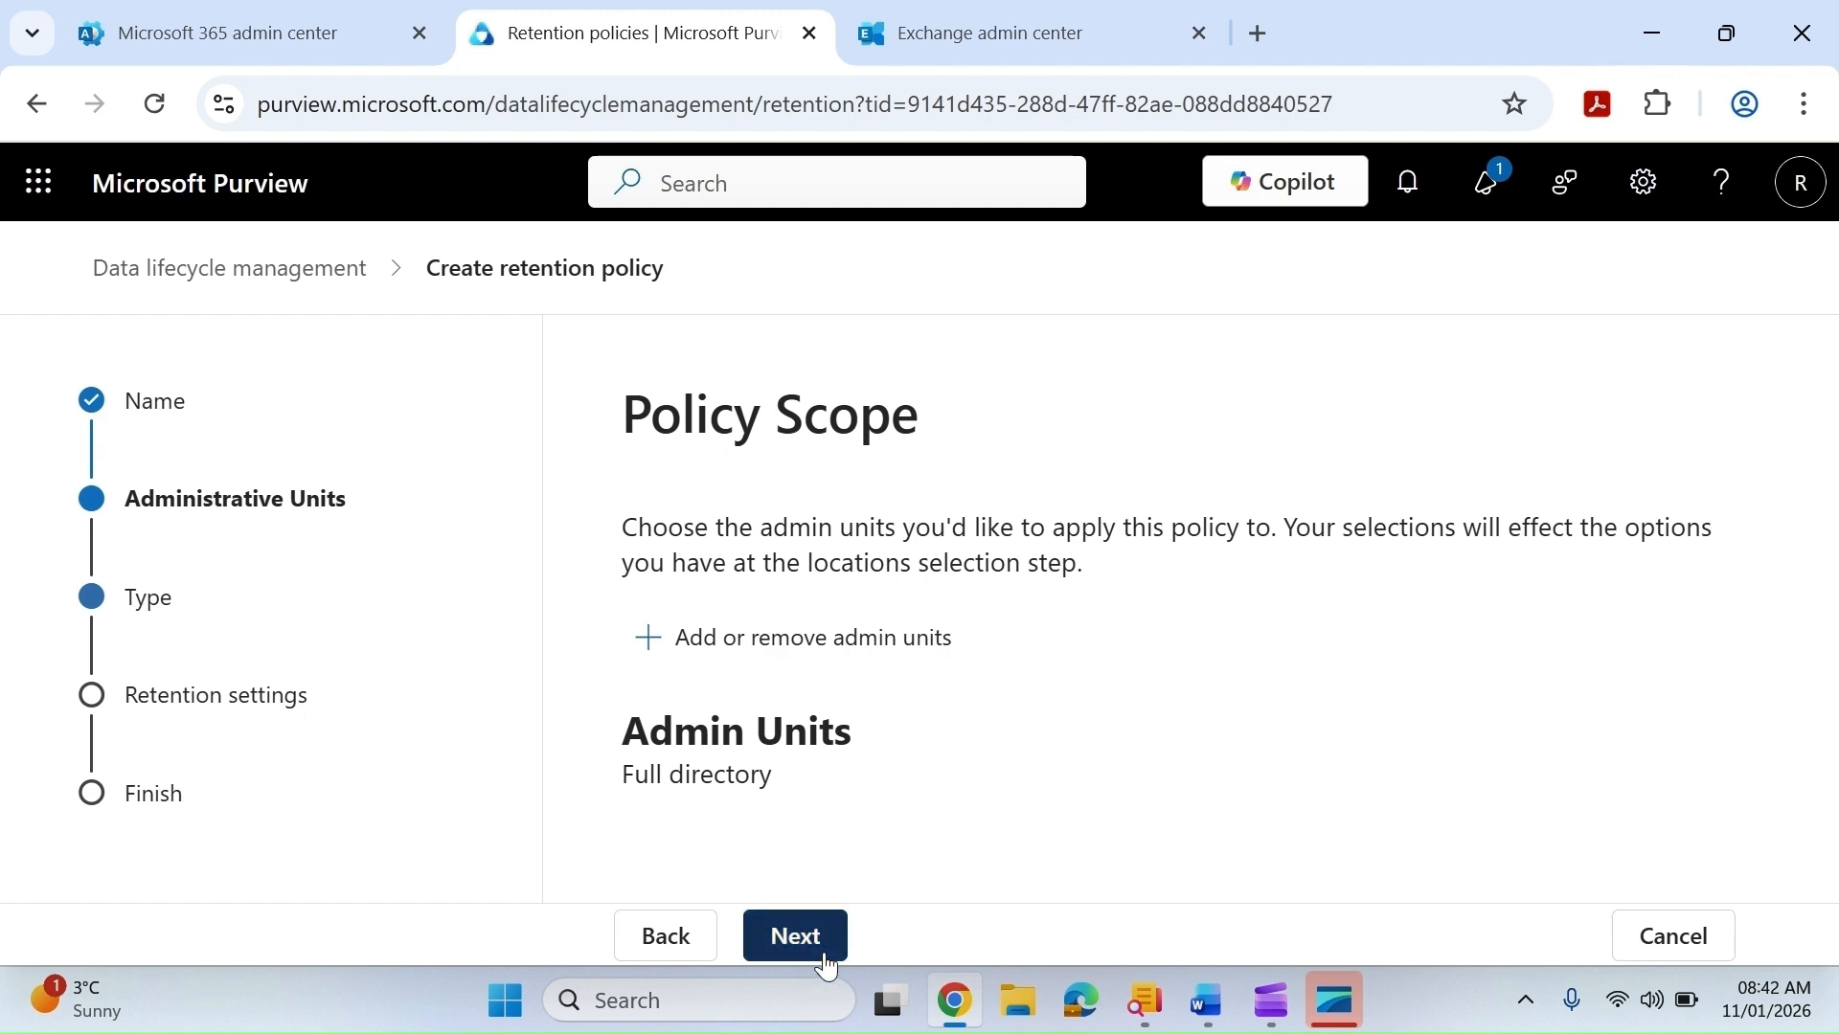
scroll(1101, 596, down, 1)
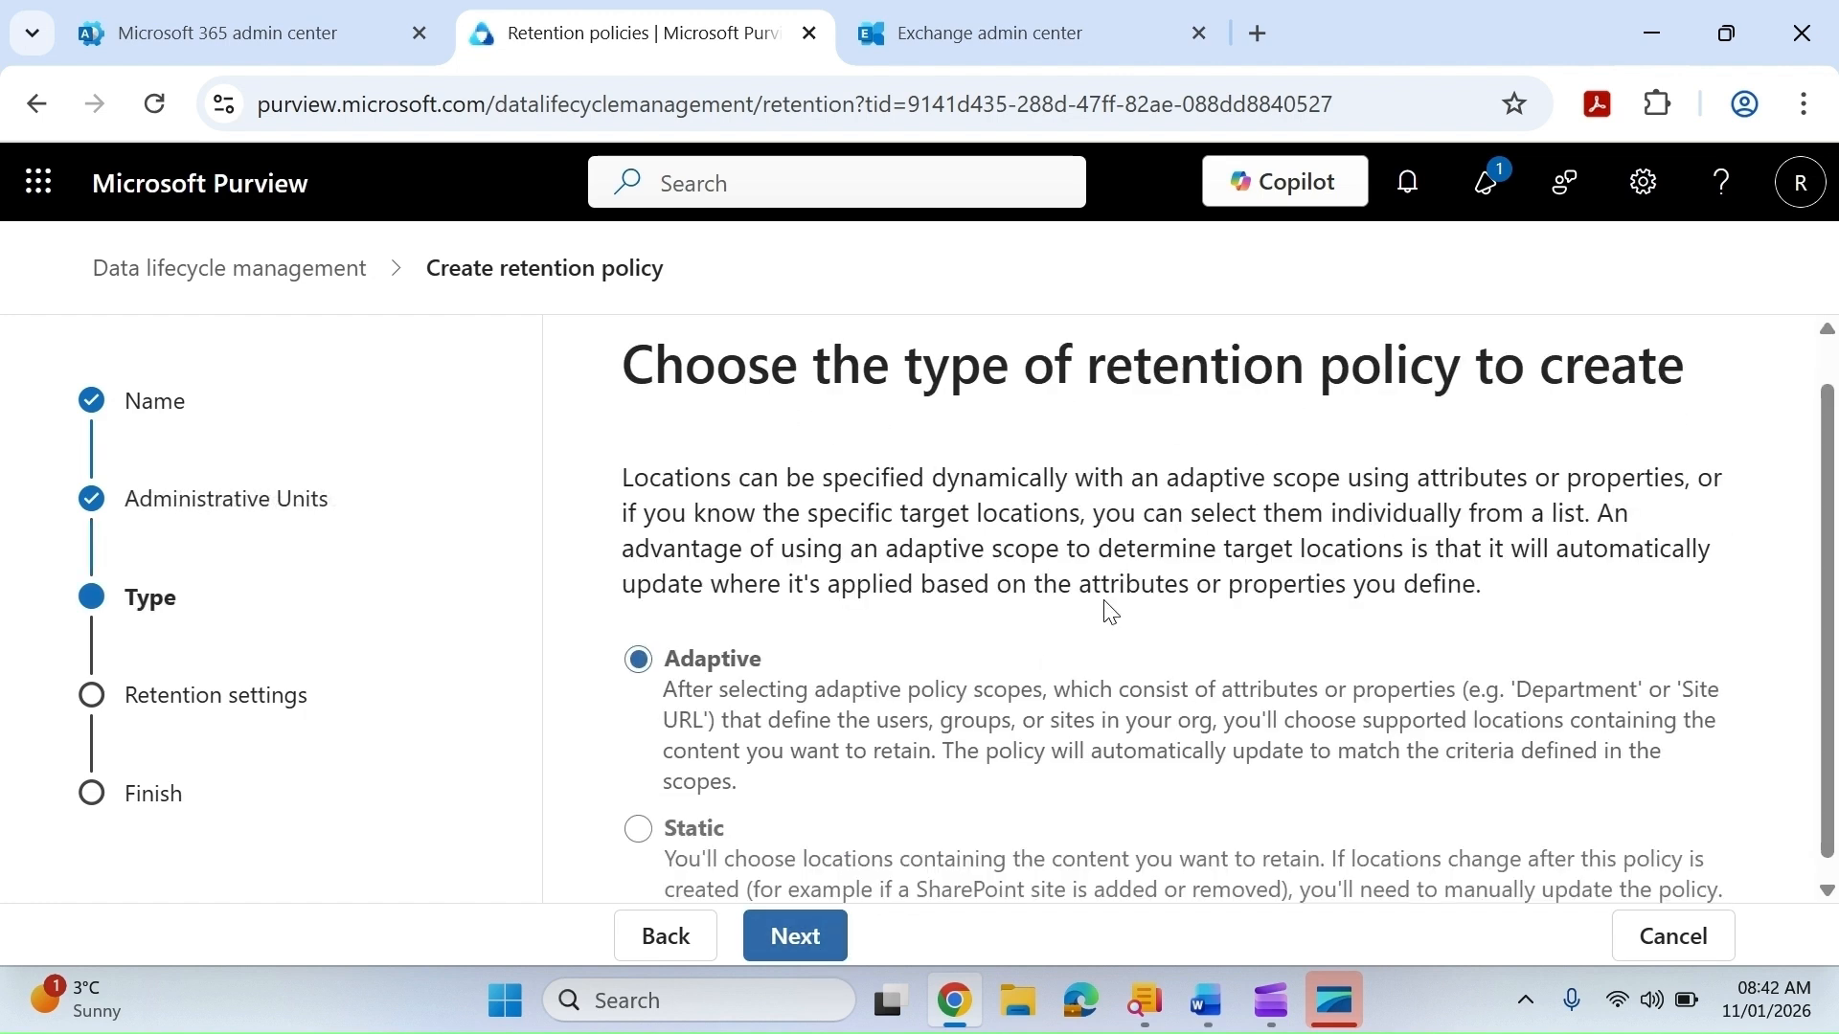
click(705, 849)
click(802, 933)
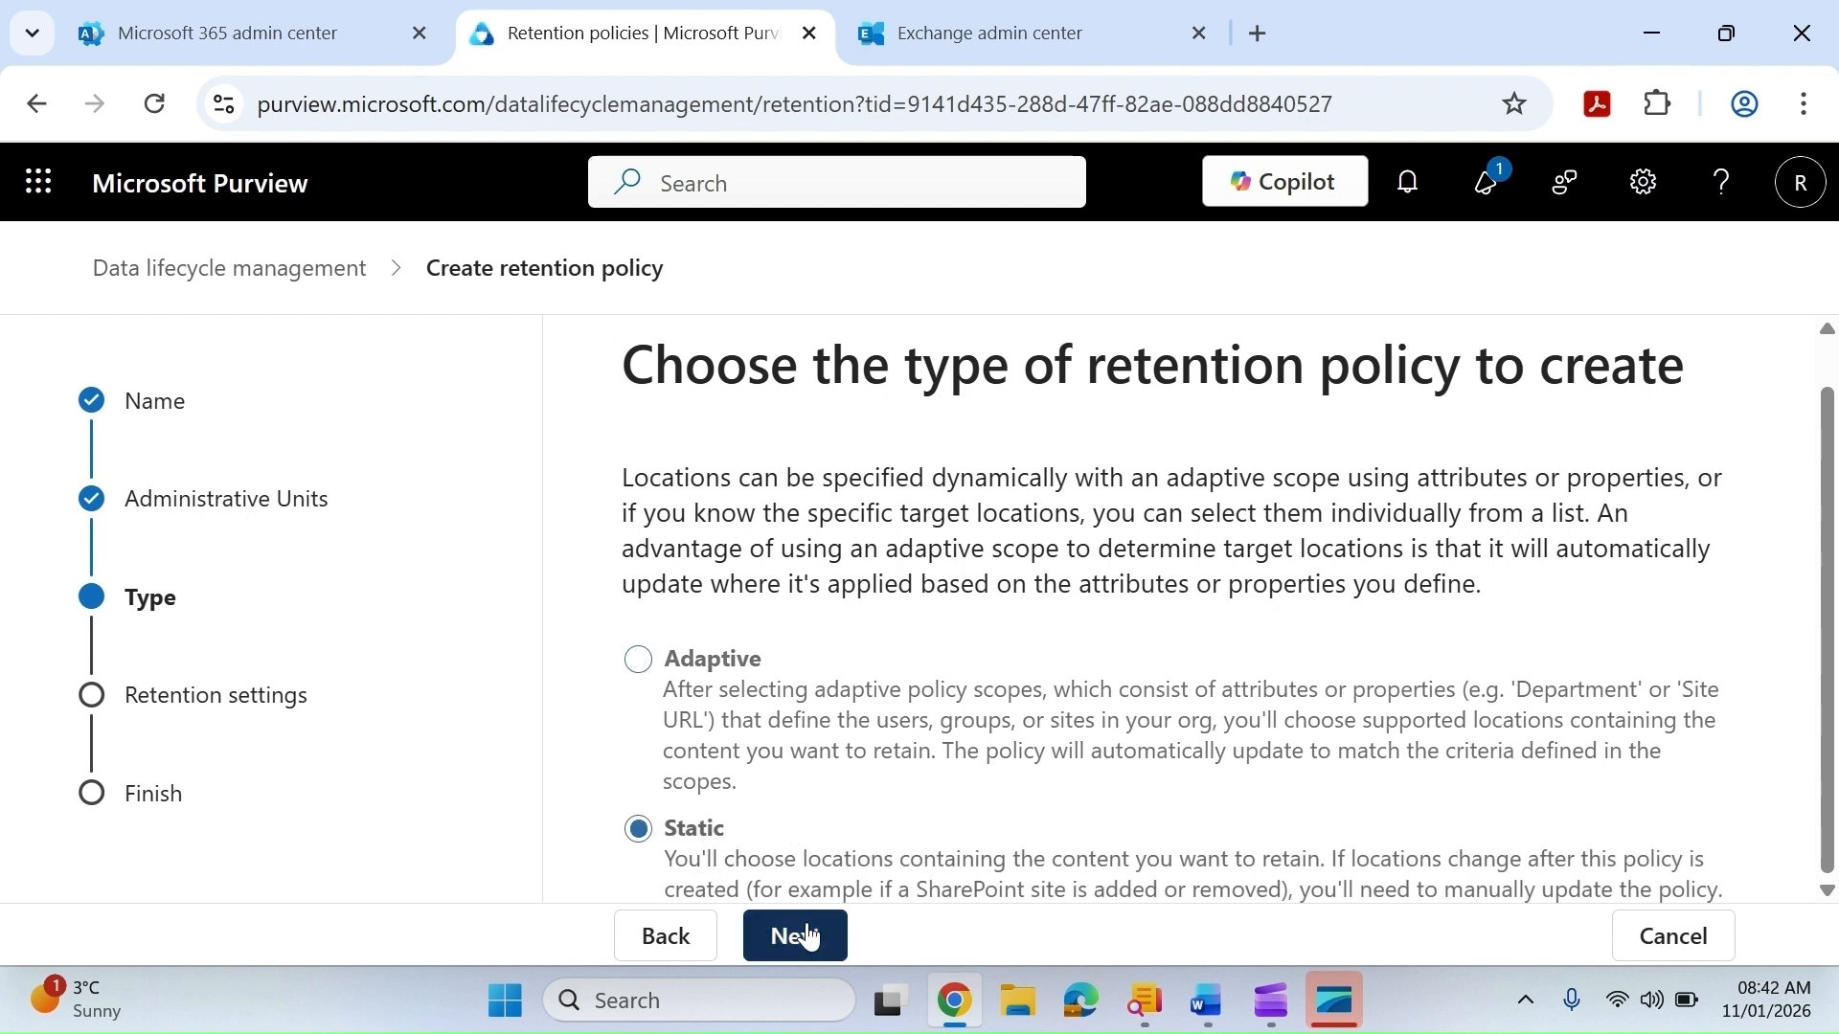
Limit the policy's Exchange mailboxes location to the archive-enabled user's mailbox, finding it by the start of the user's name
scroll(1164, 589, down, 2)
scroll(1159, 584, down, 1)
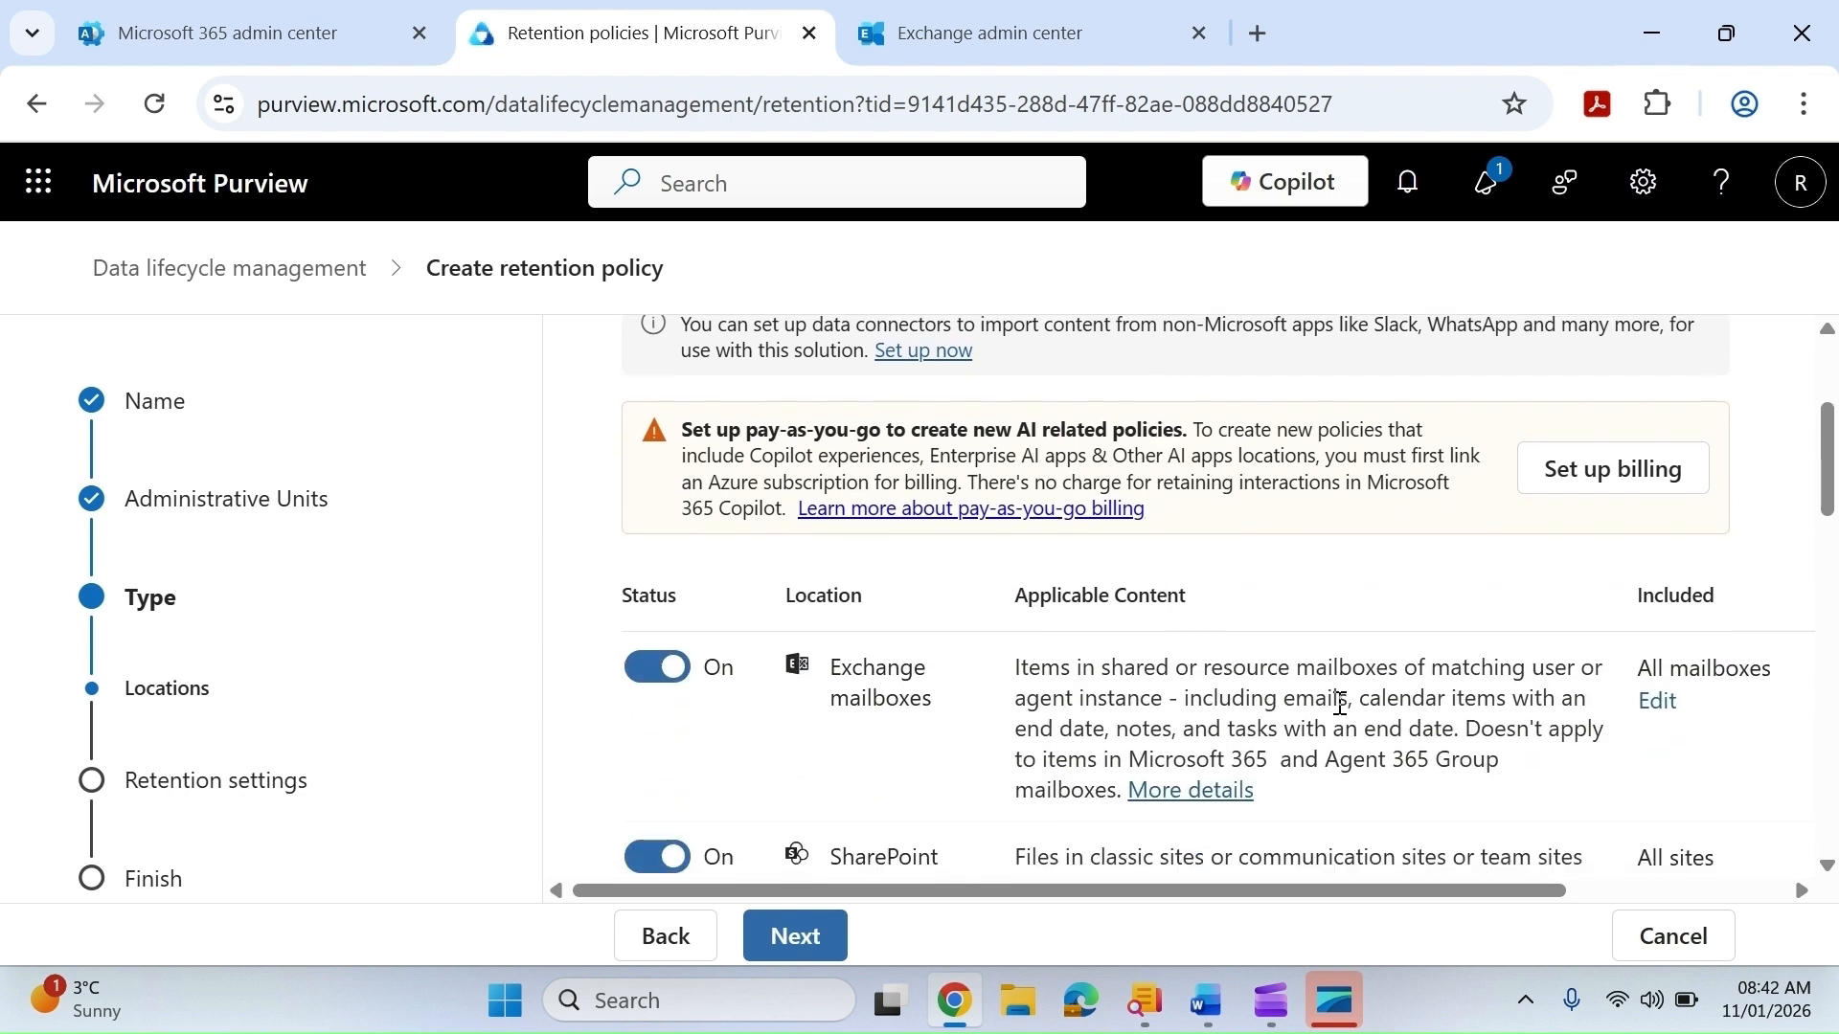
click(1657, 704)
click(1170, 459)
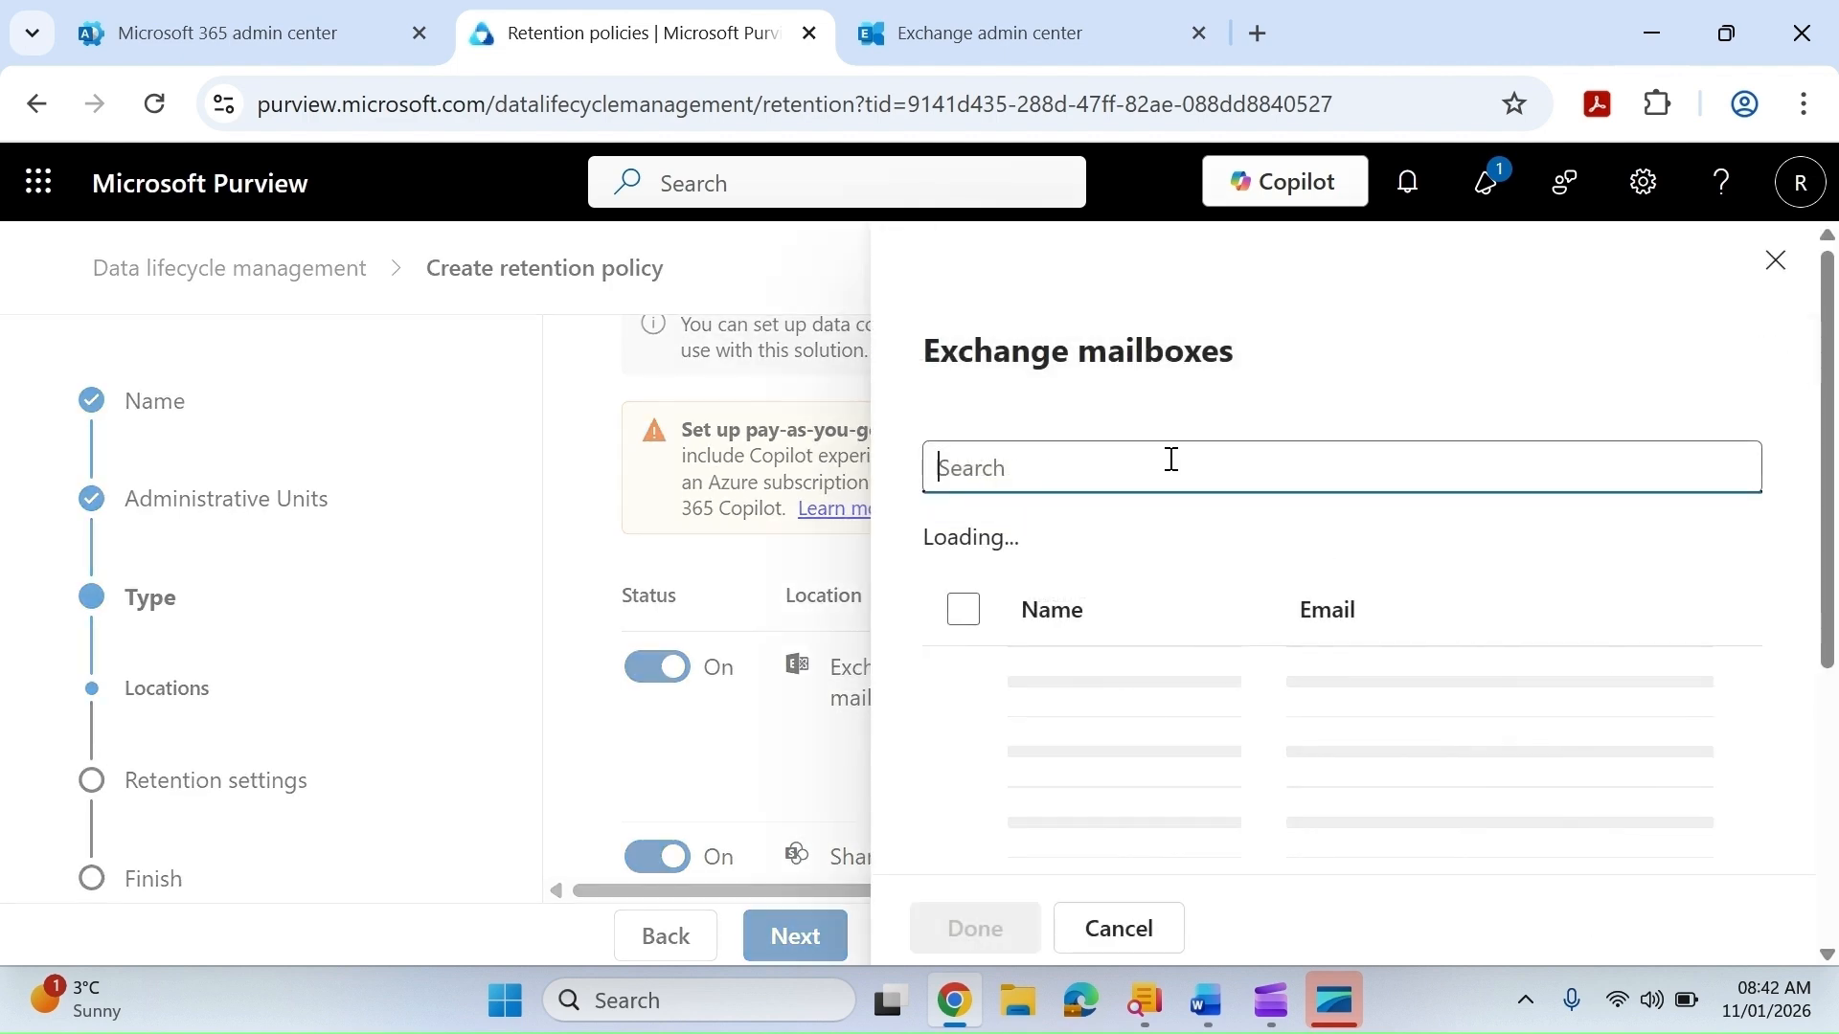
text(roh)
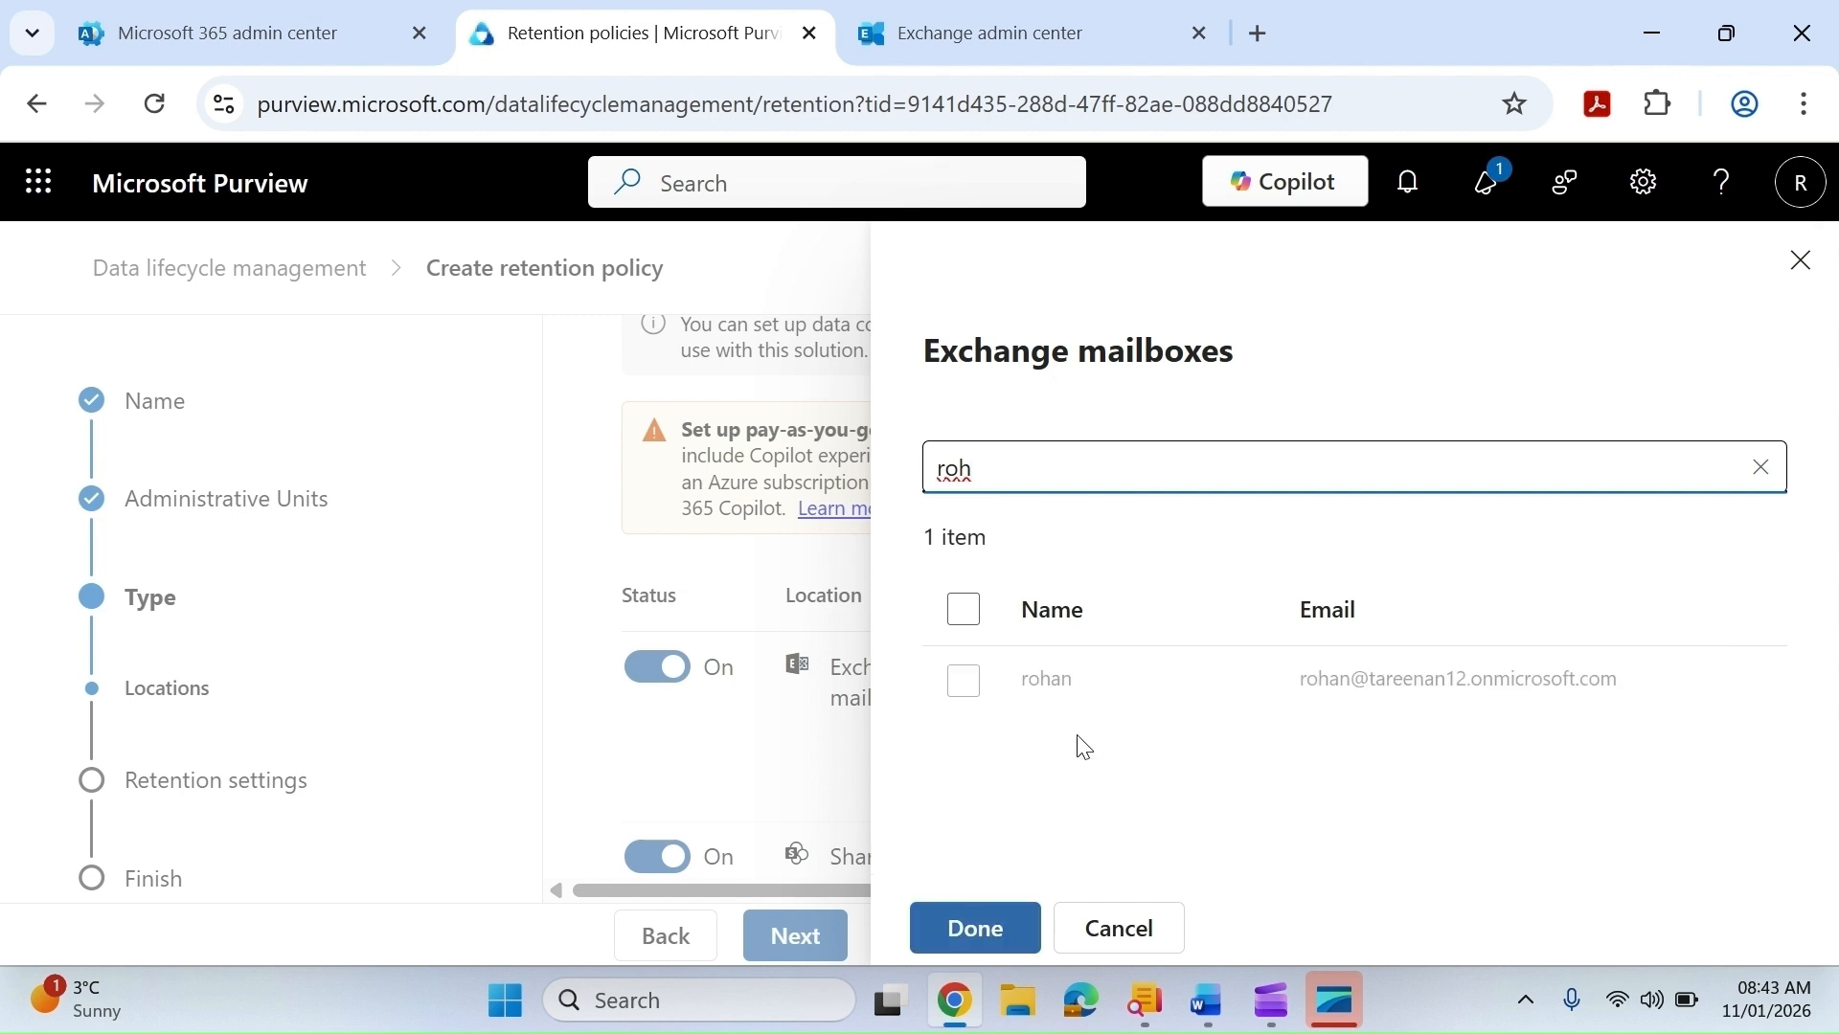
click(969, 689)
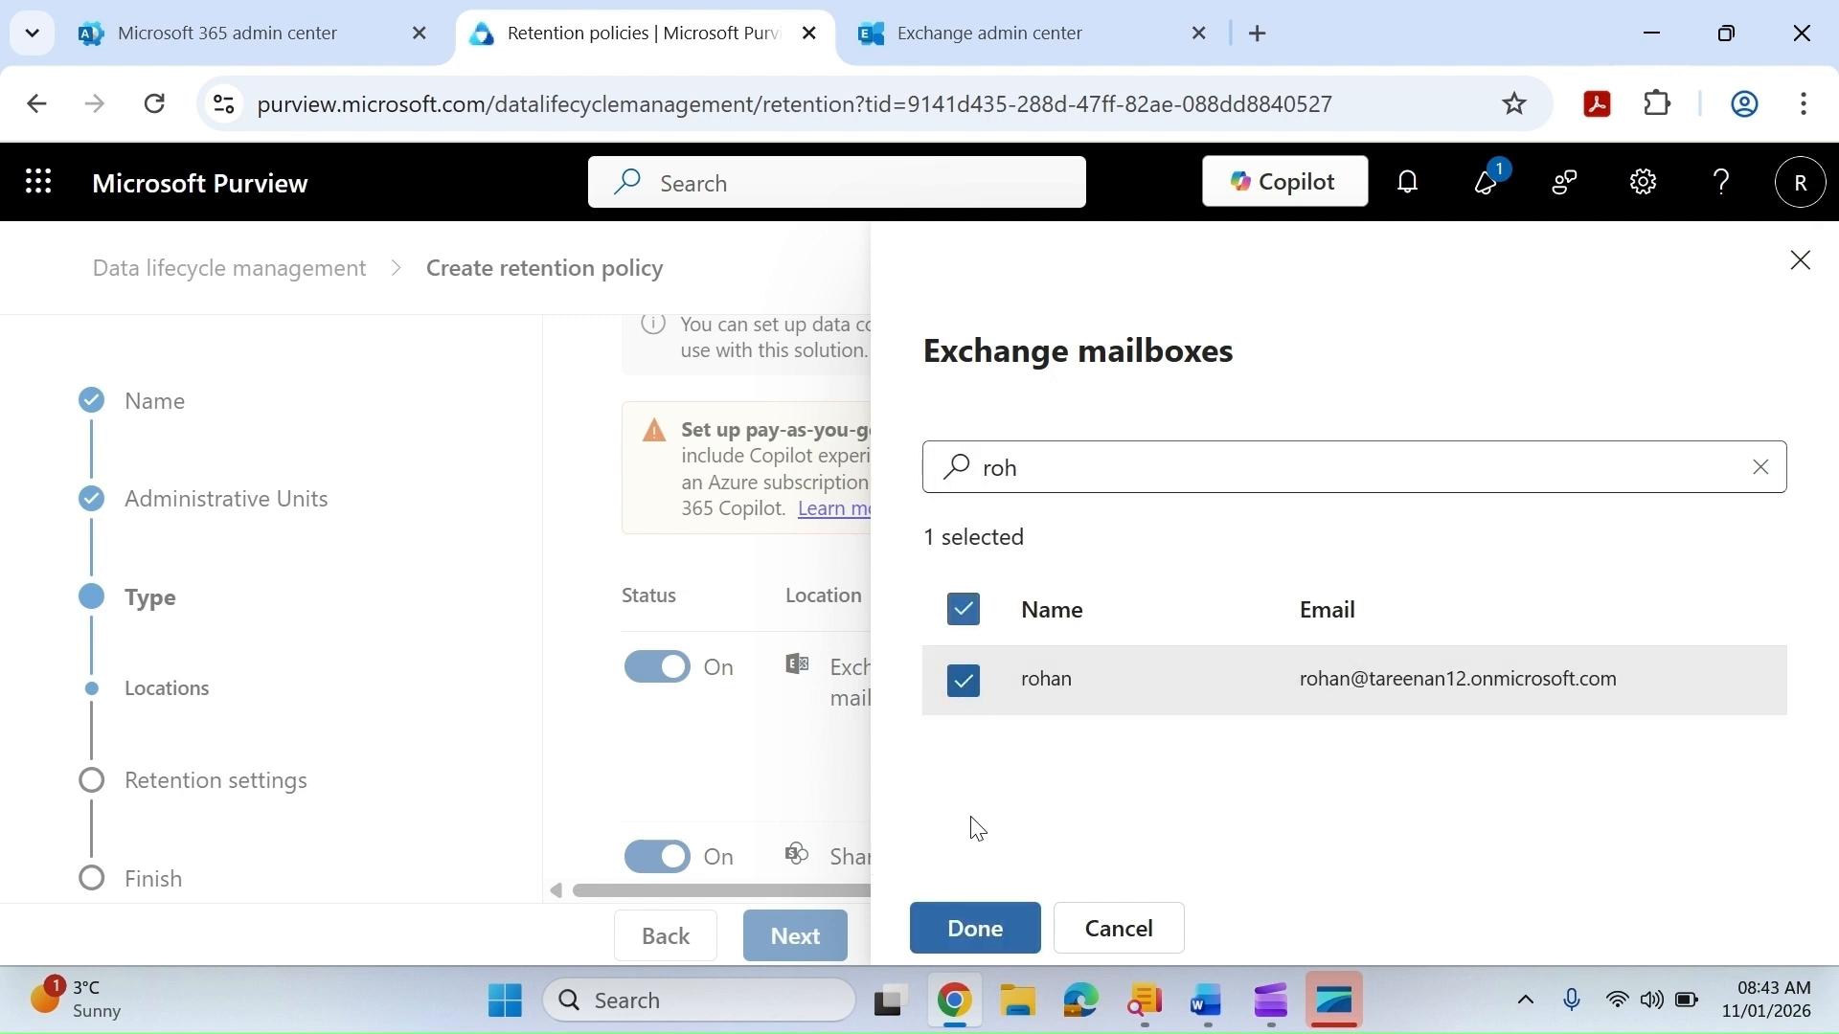
click(981, 945)
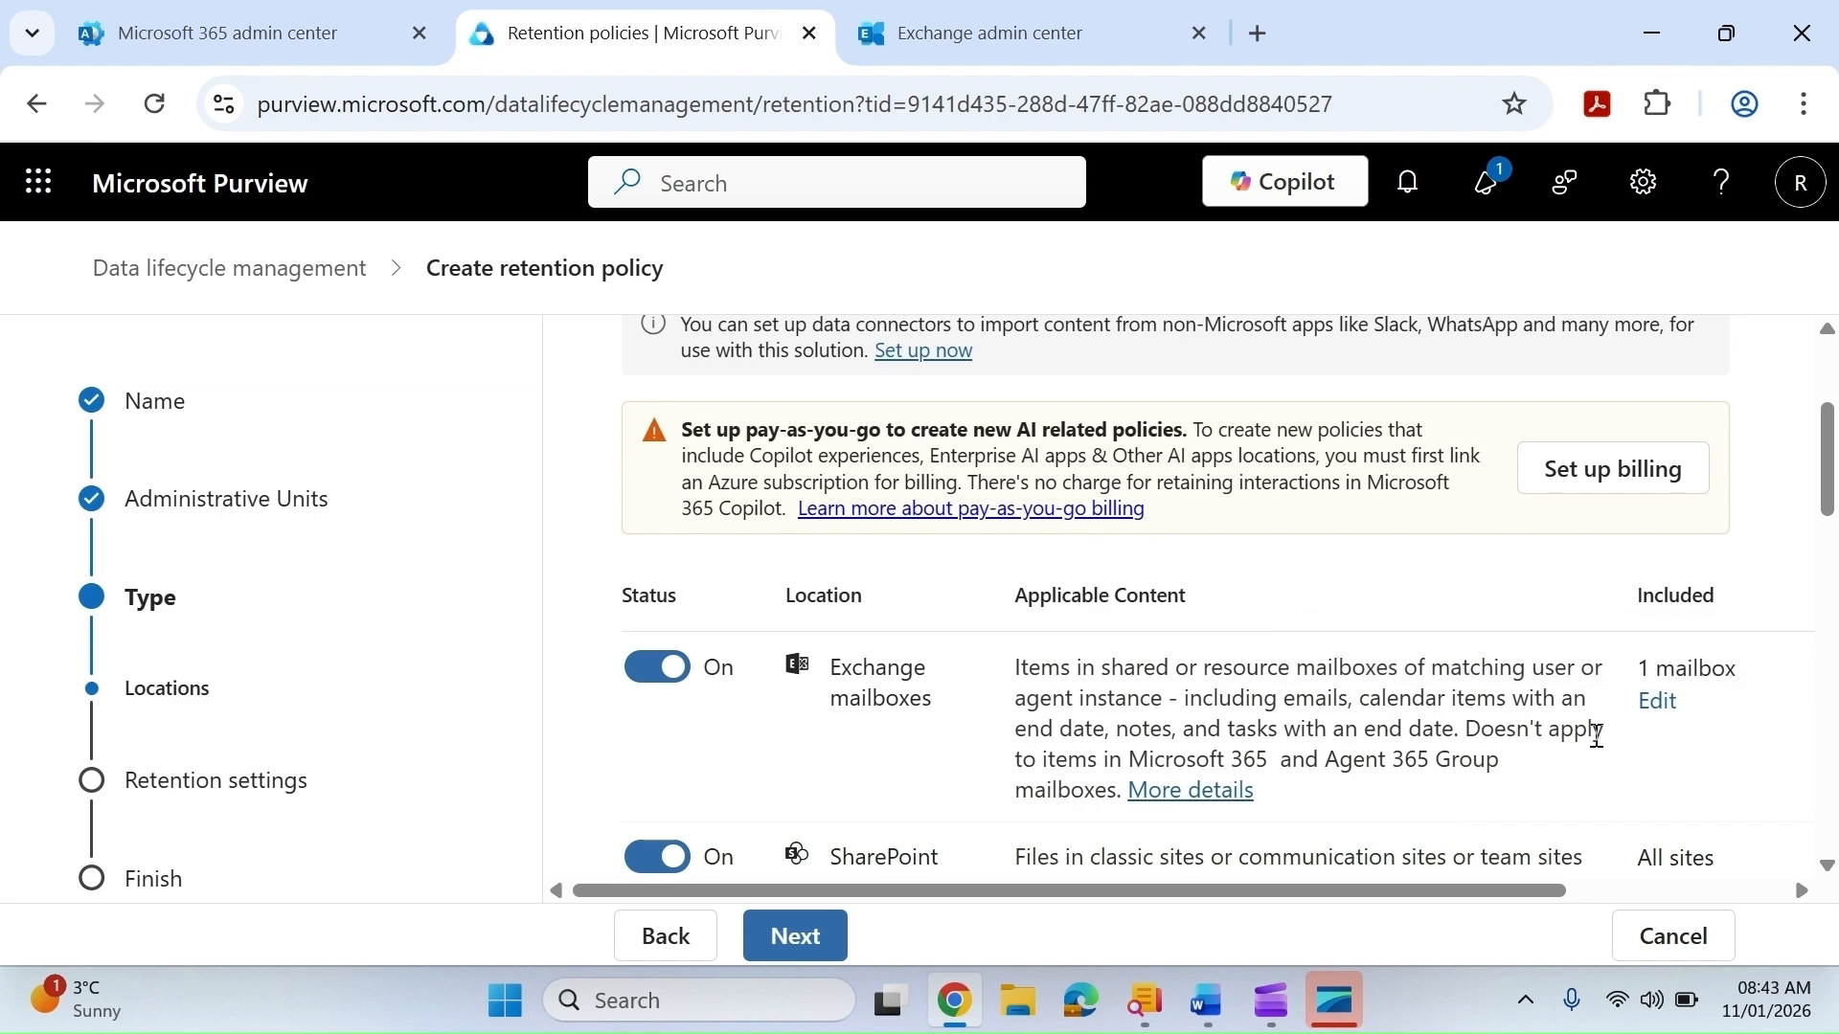
Turn off the SharePoint, OneDrive accounts and Microsoft 365 Group mailboxes & sites locations and continue to the retention settings
scroll(1242, 710, down, 3)
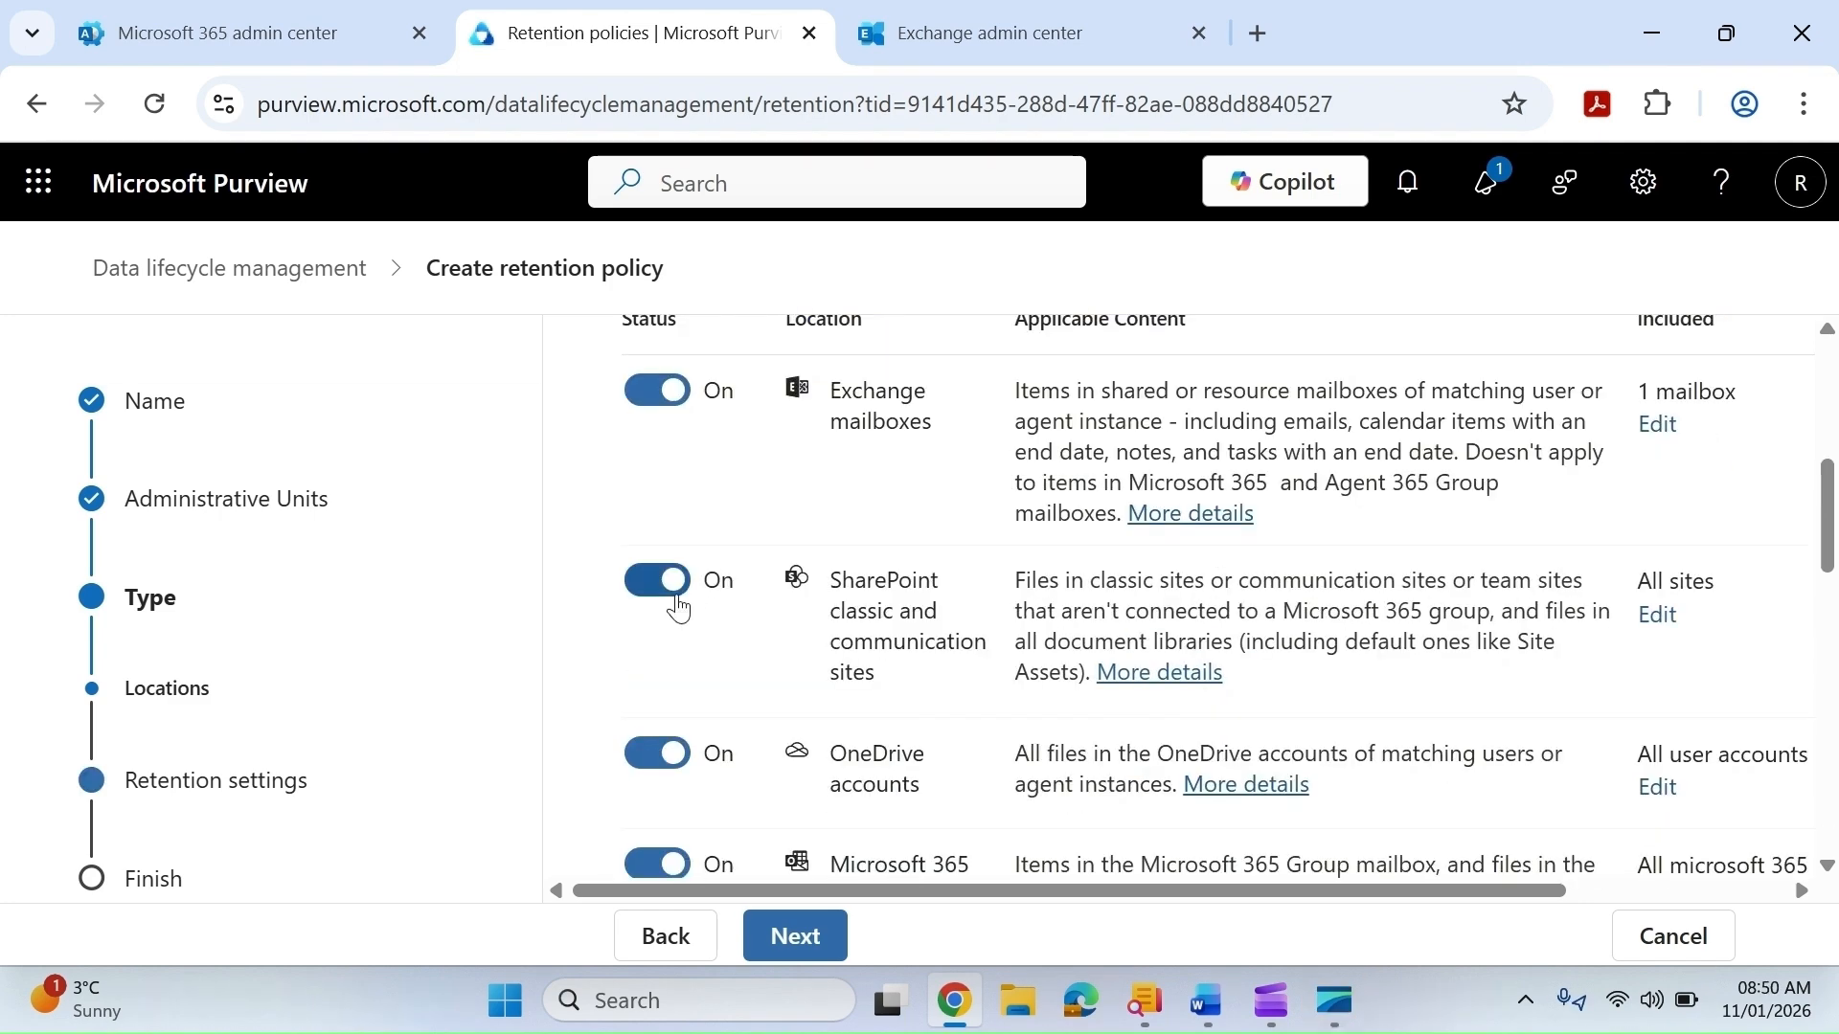
click(675, 606)
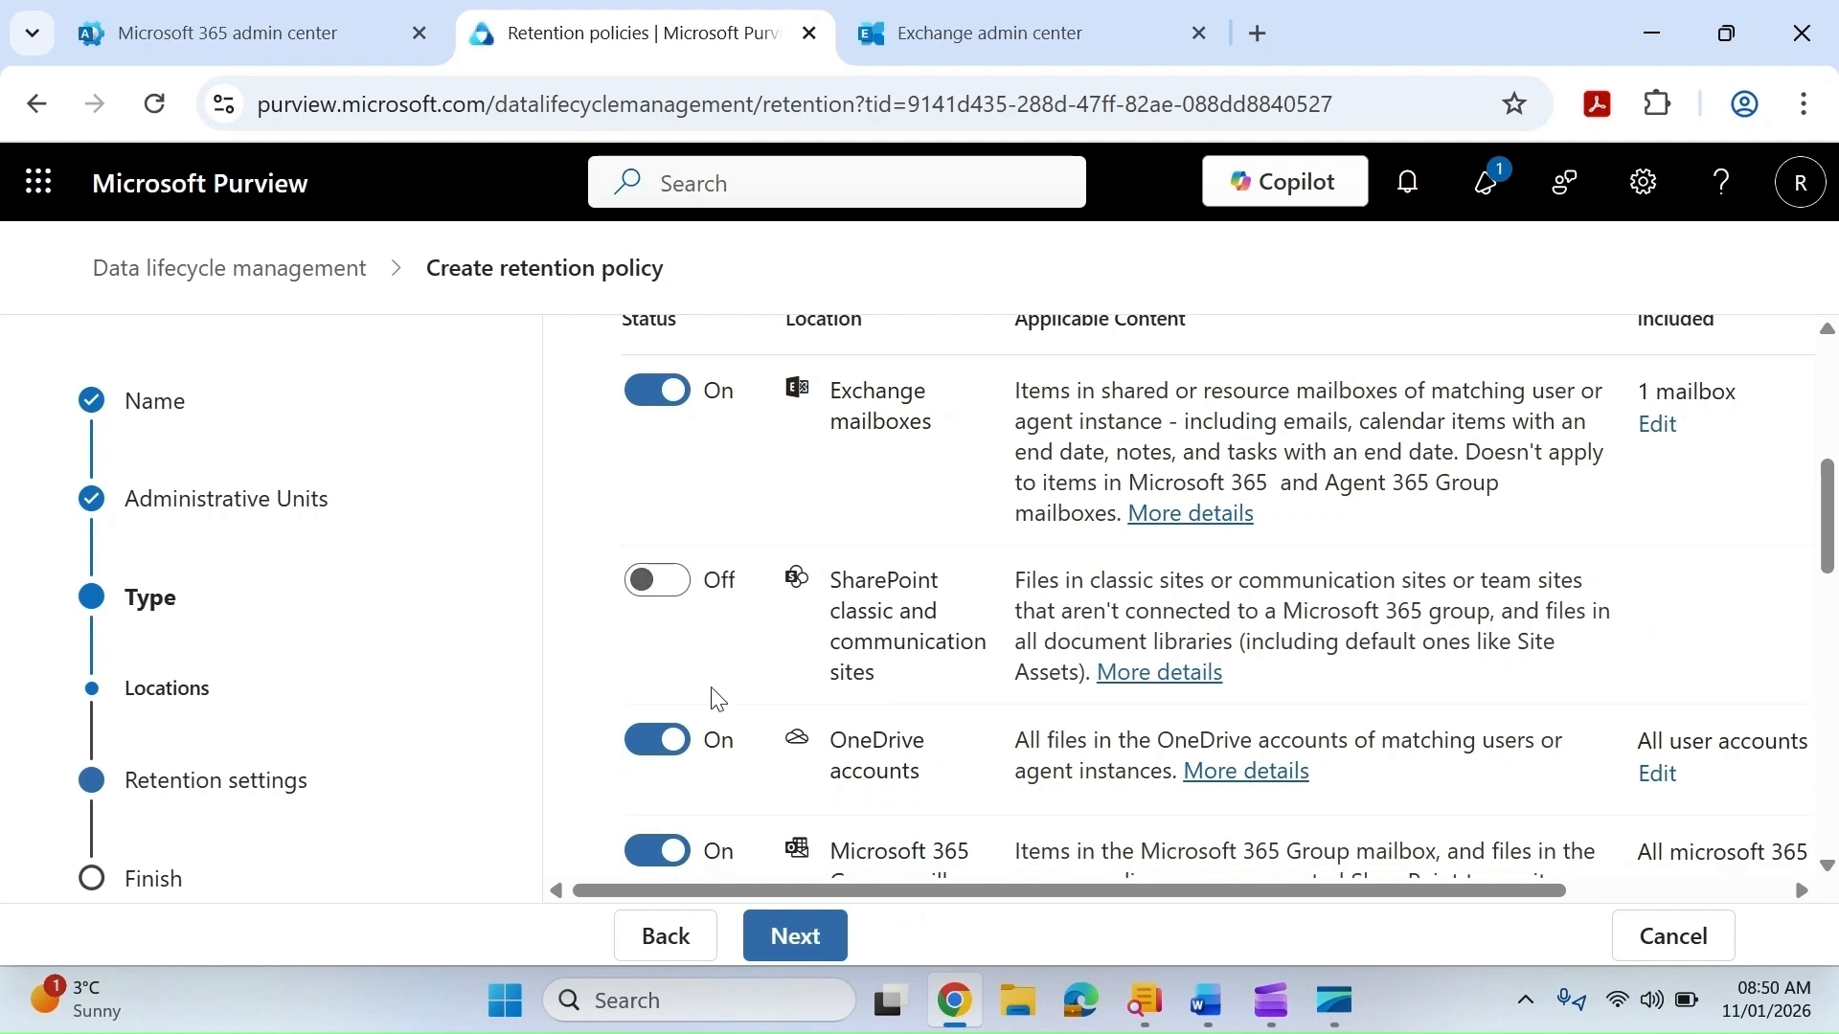
click(664, 745)
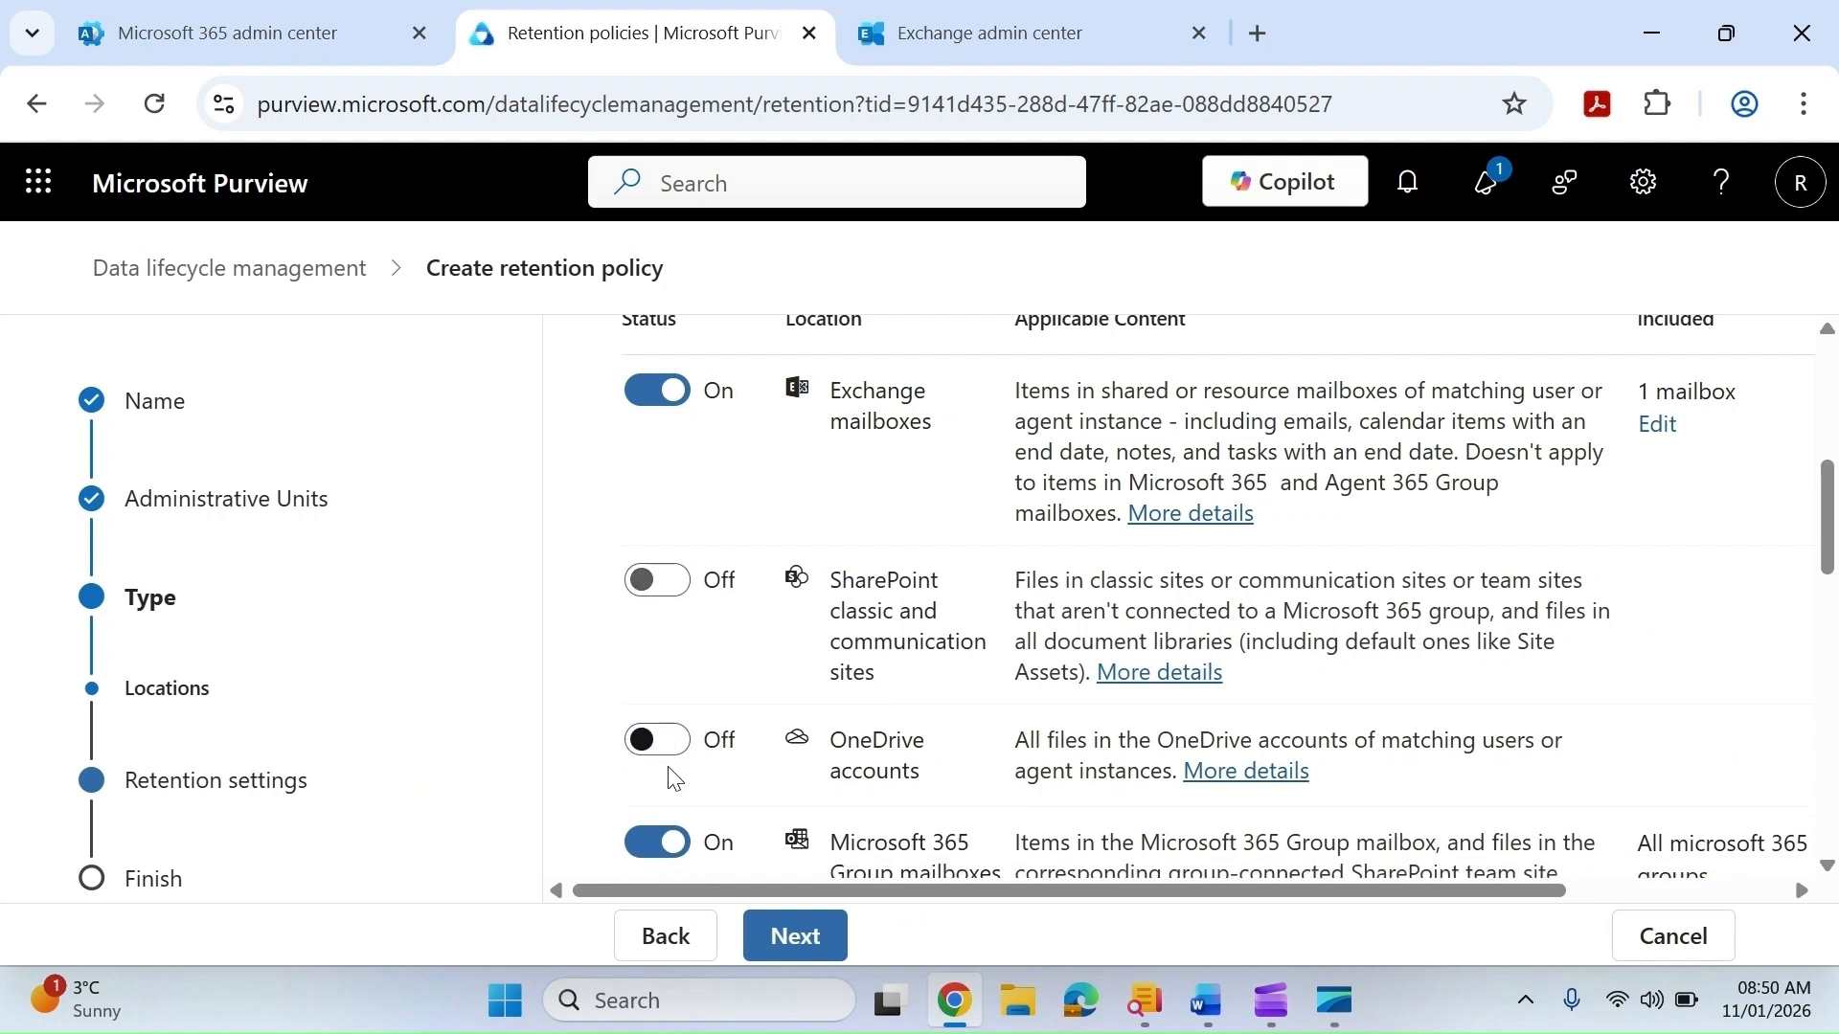
click(654, 843)
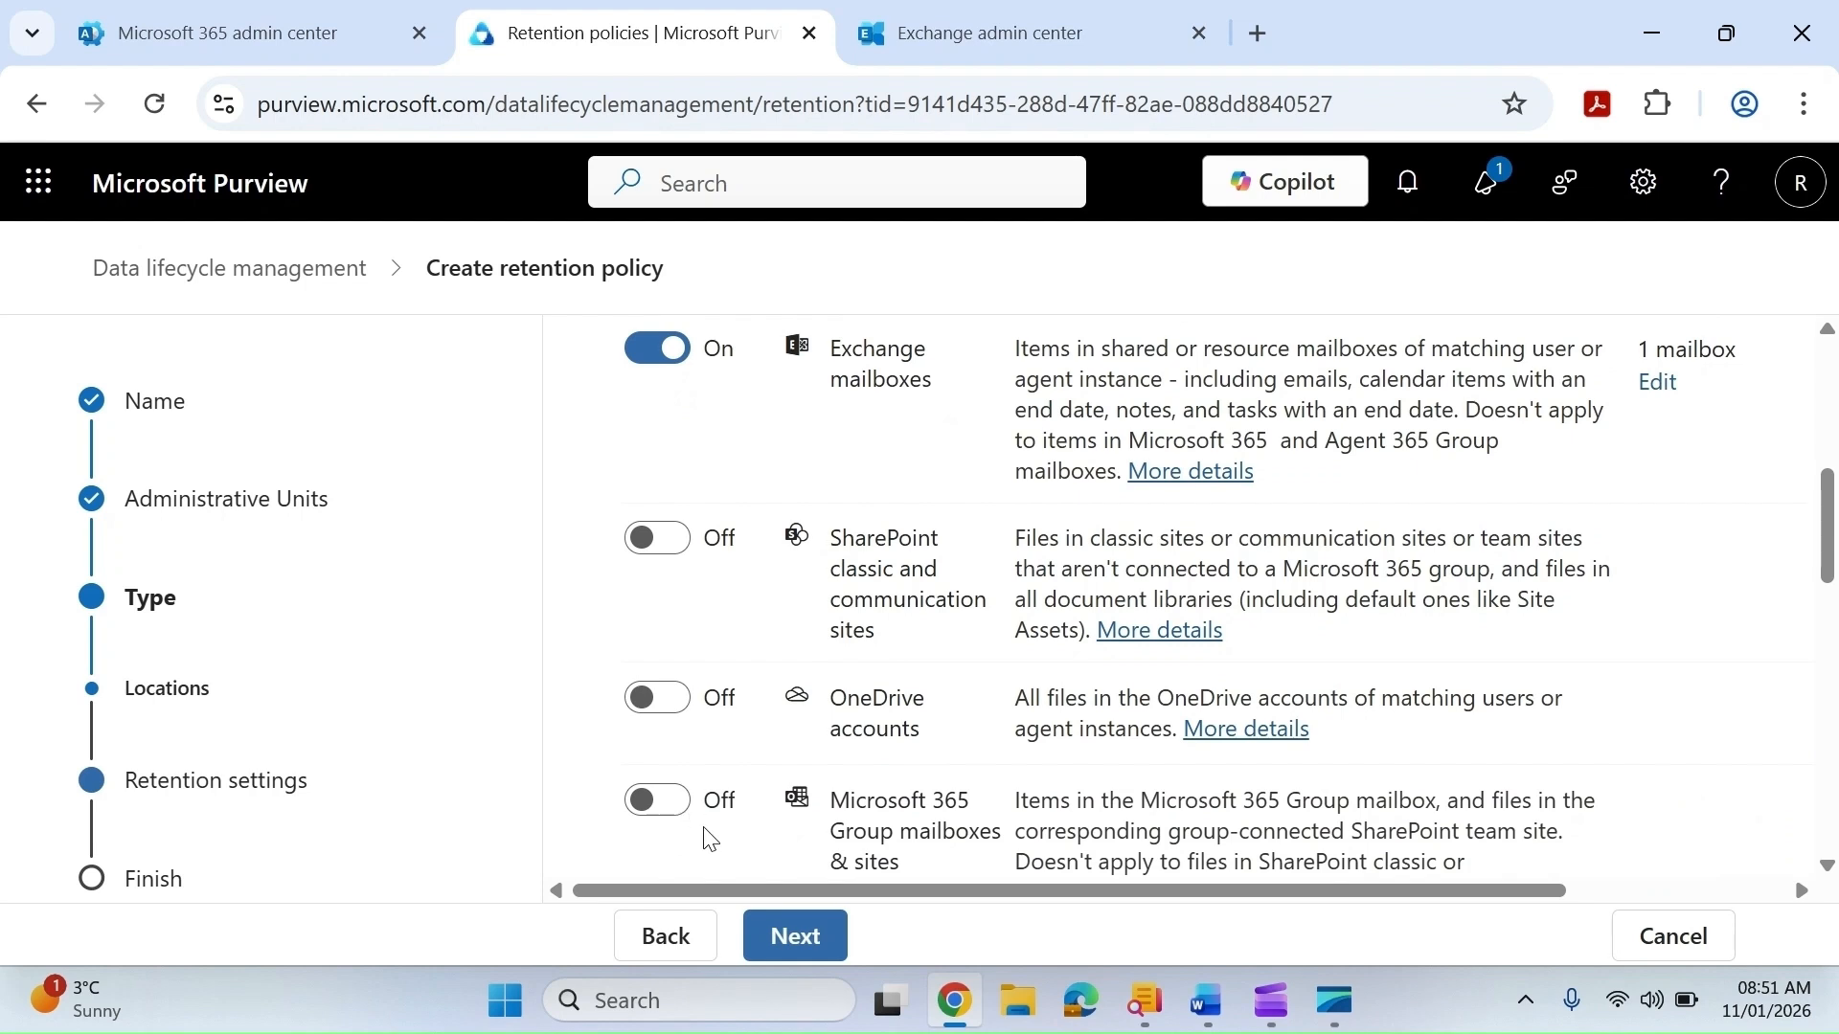
click(792, 948)
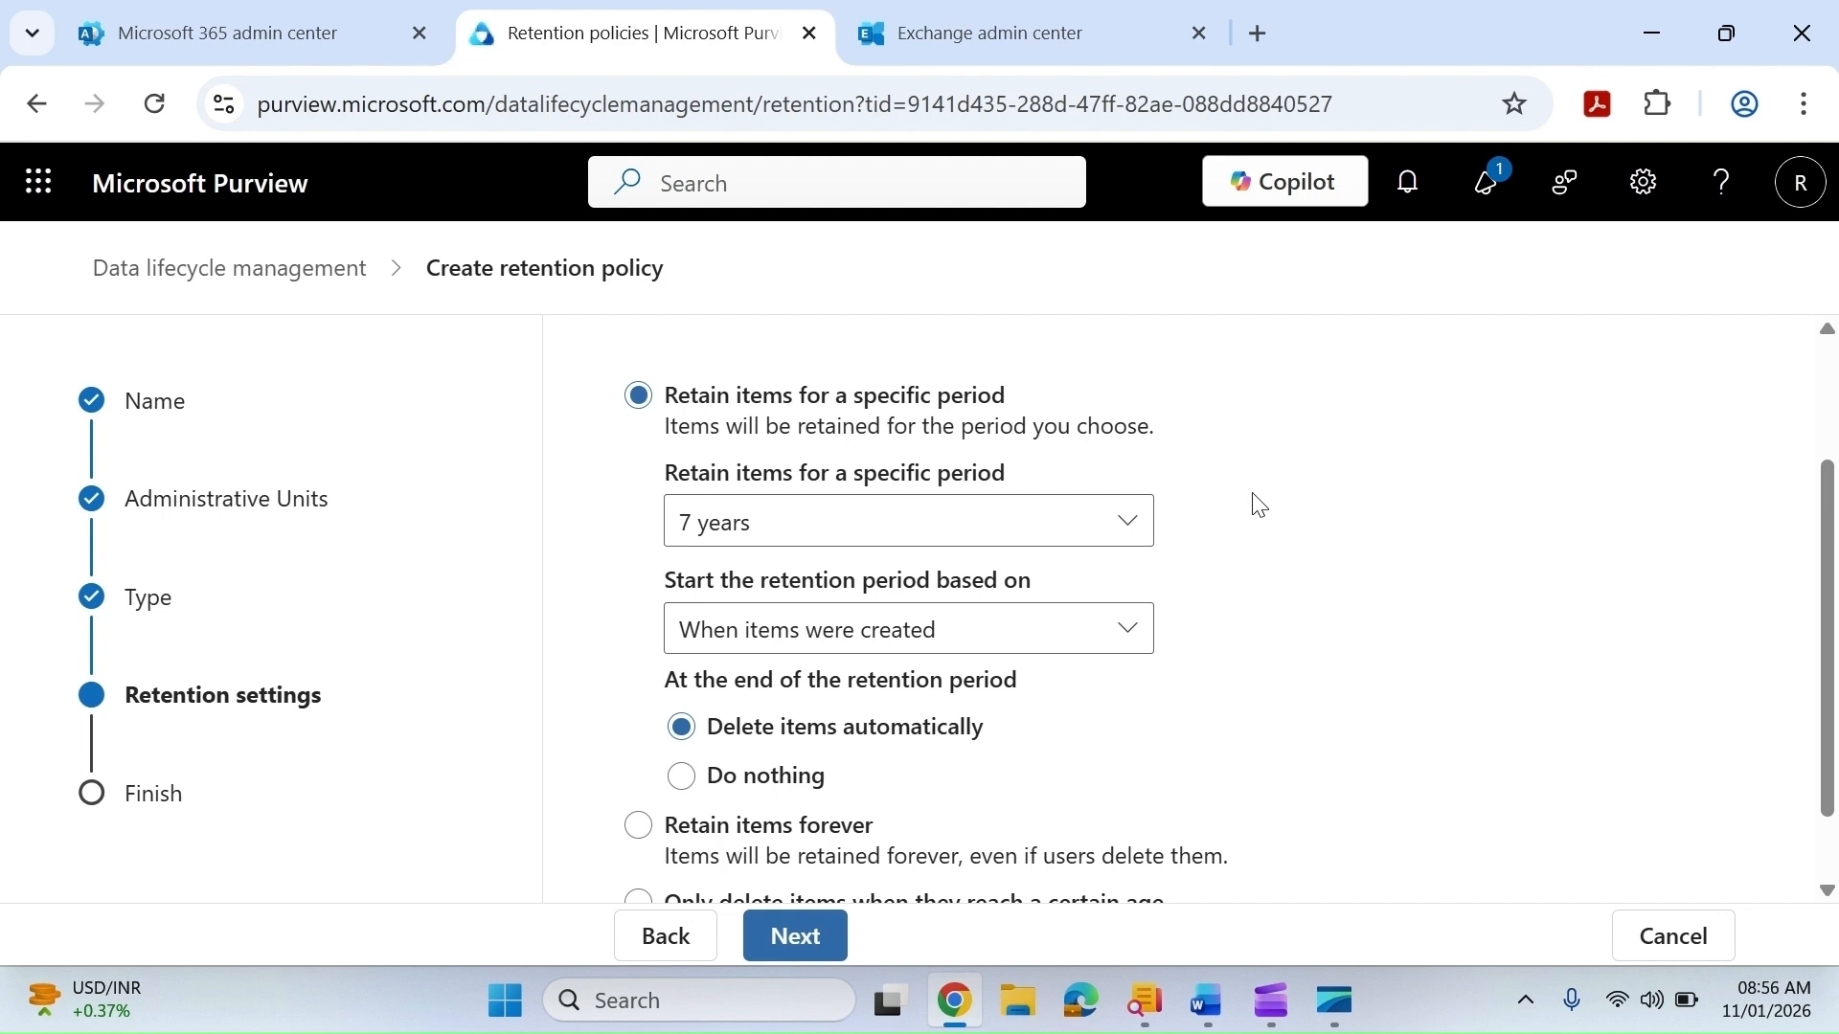
Set a custom retention period of 1 year, keeping automatic deletion at its end, and continue to the review
click(1130, 534)
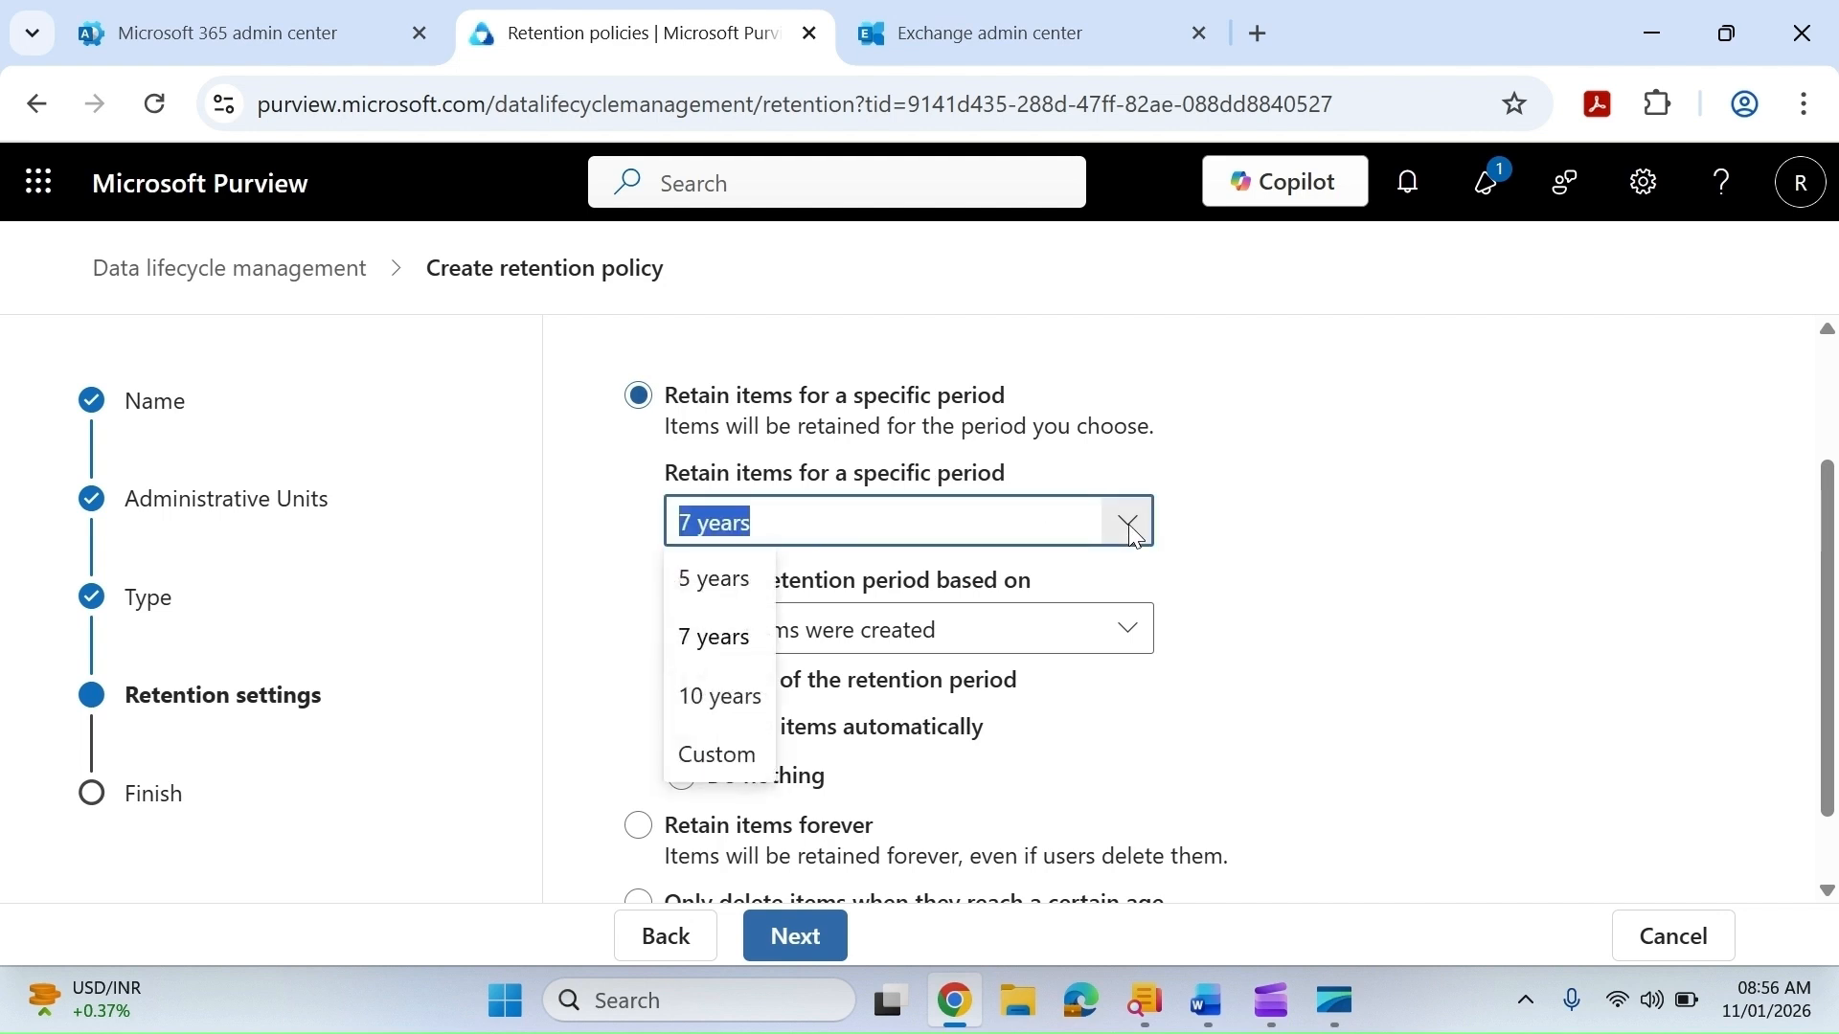
click(707, 757)
click(743, 523)
text(1)
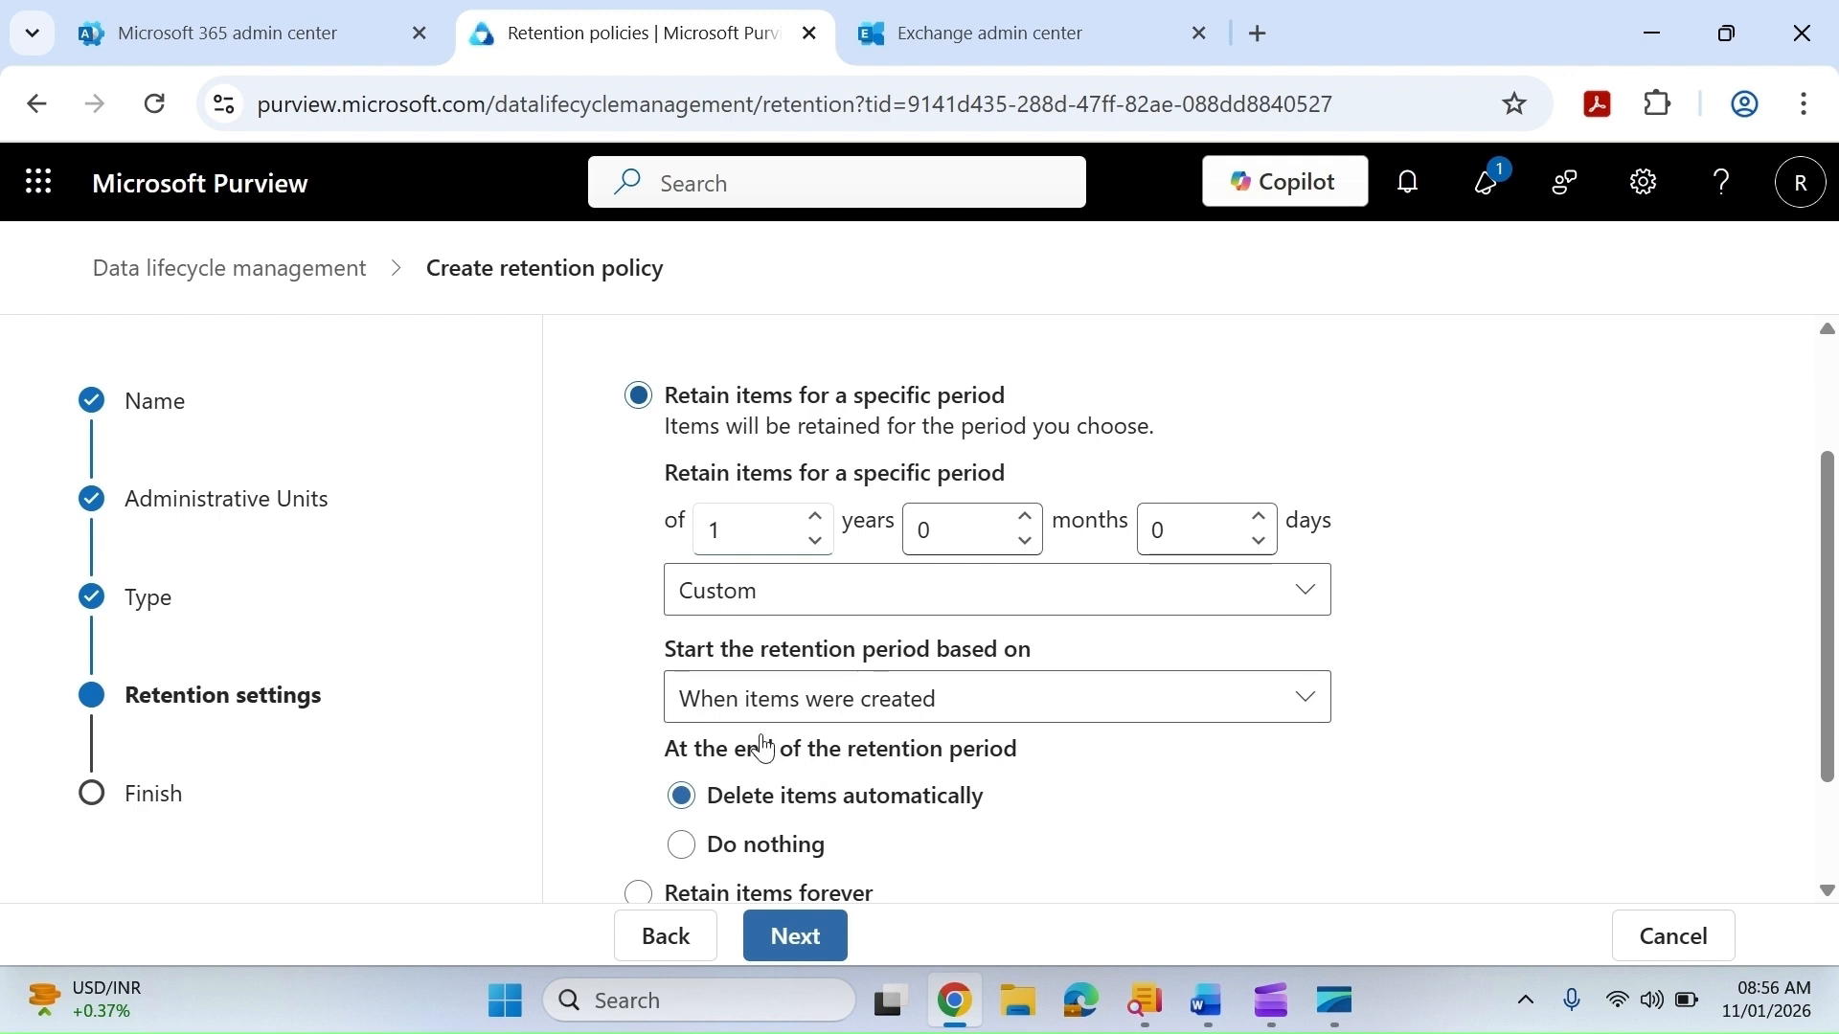
scroll(800, 747, down, 1)
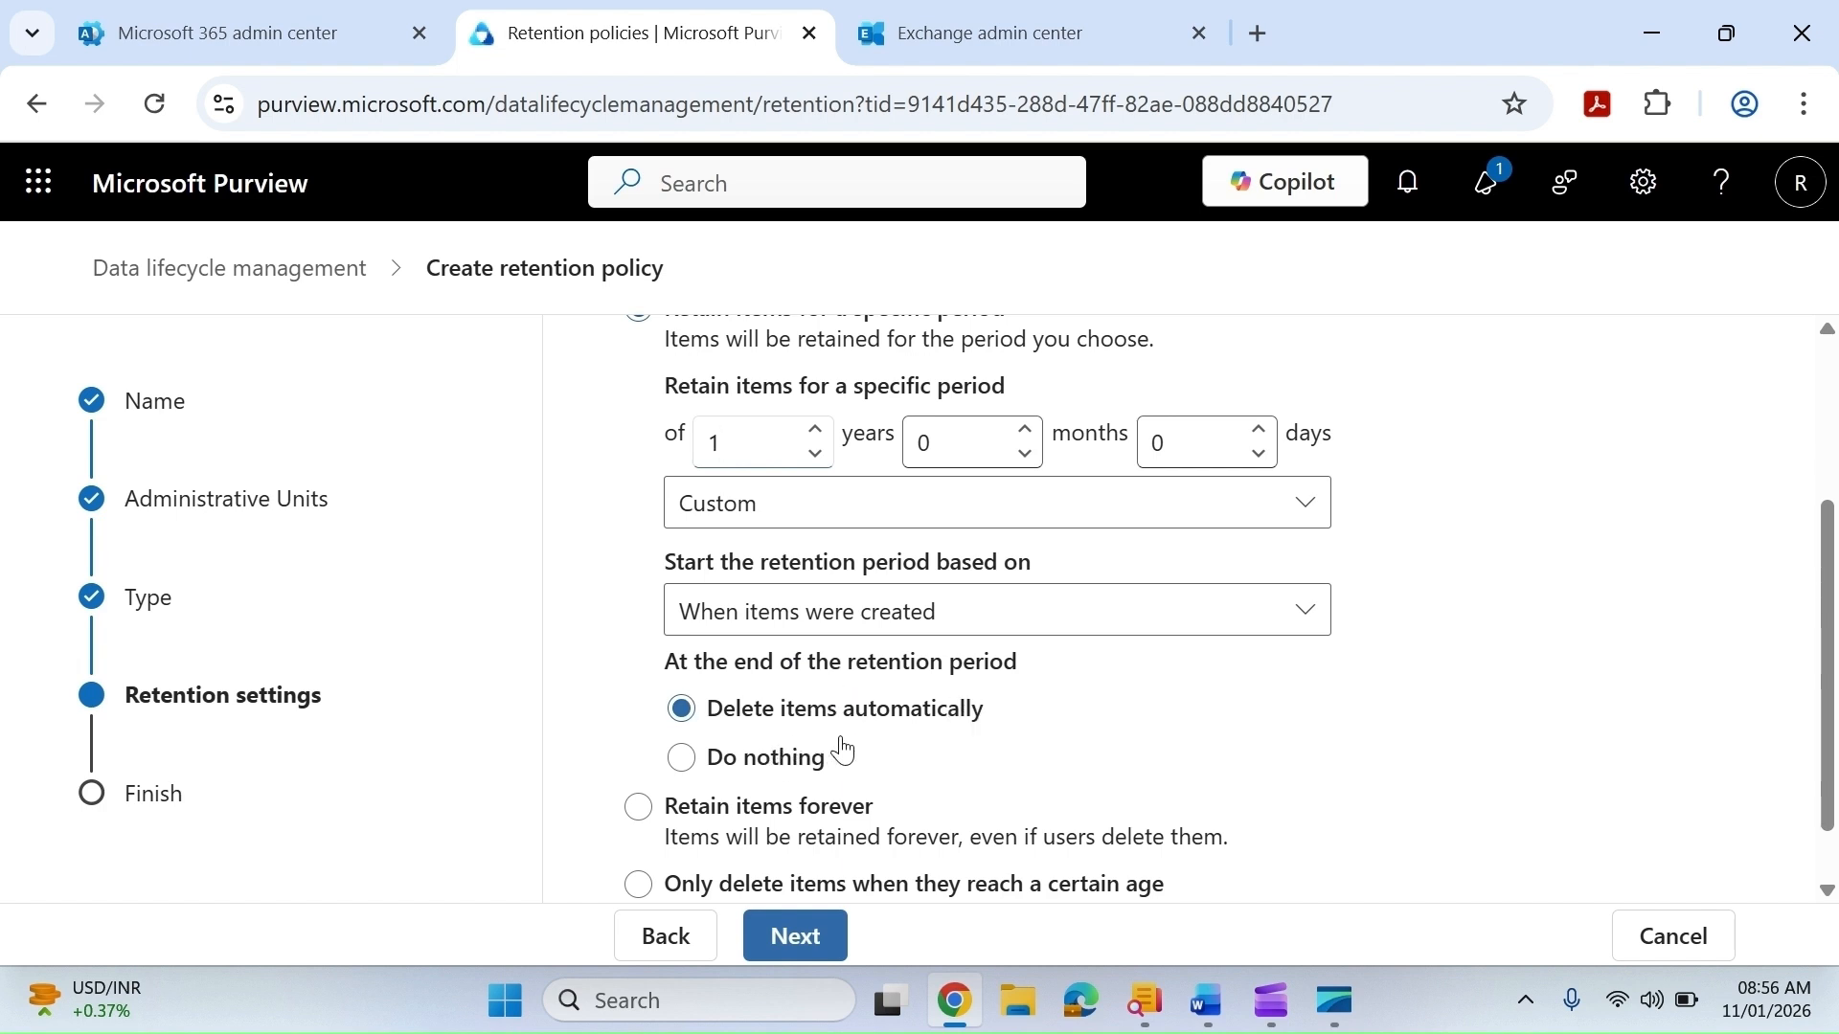
scroll(849, 745, down, 1)
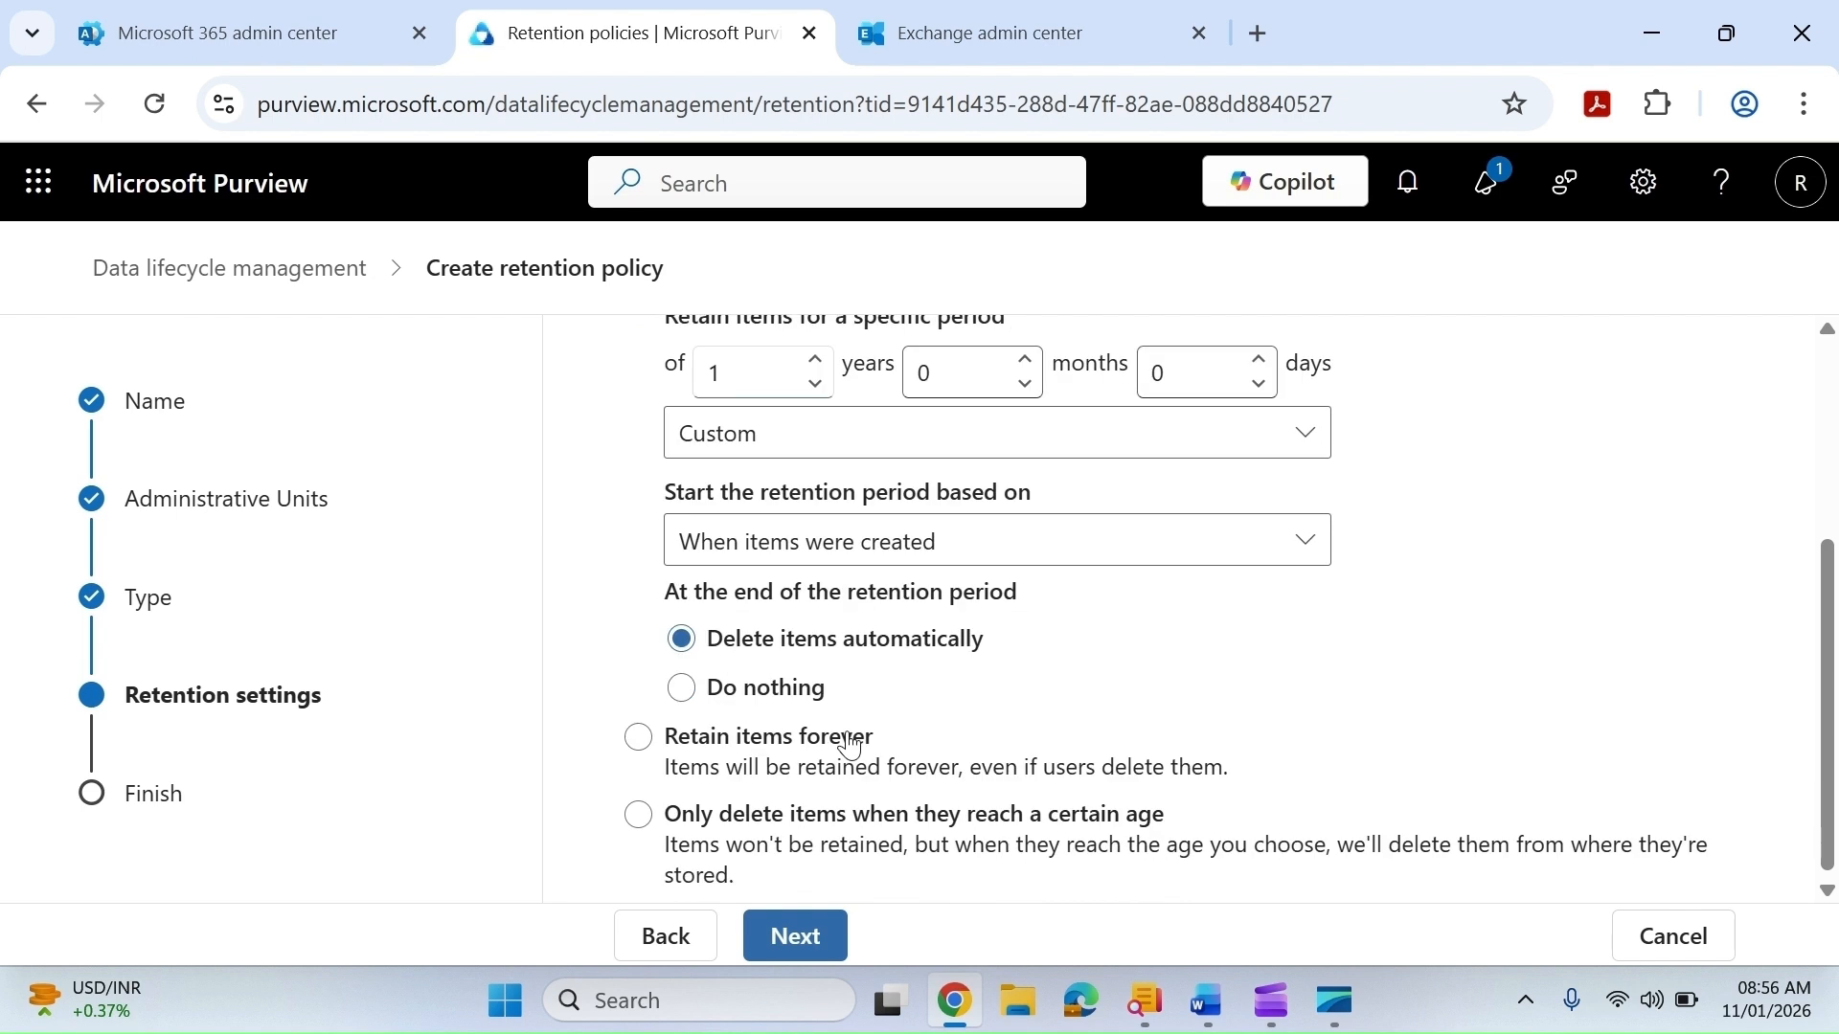
click(795, 939)
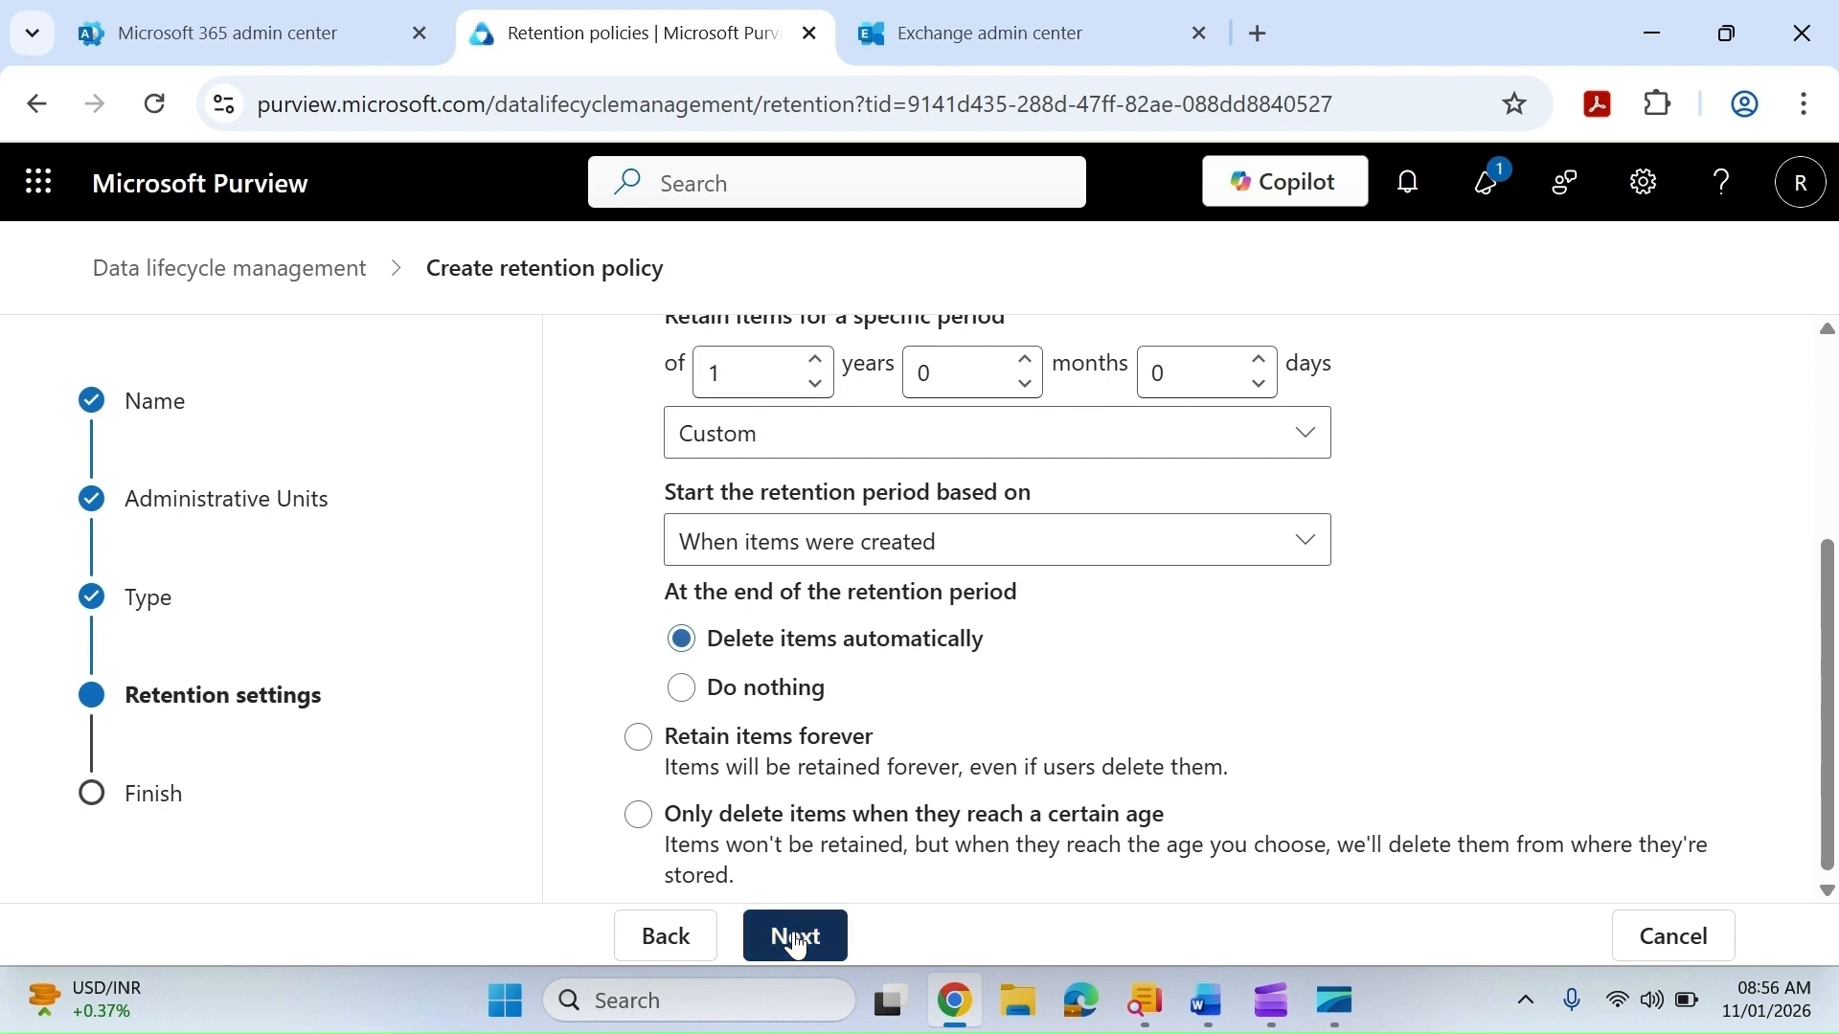
Review the policy summary, submit the retention policy and return to the retention policies list
scroll(1086, 658, up, 3)
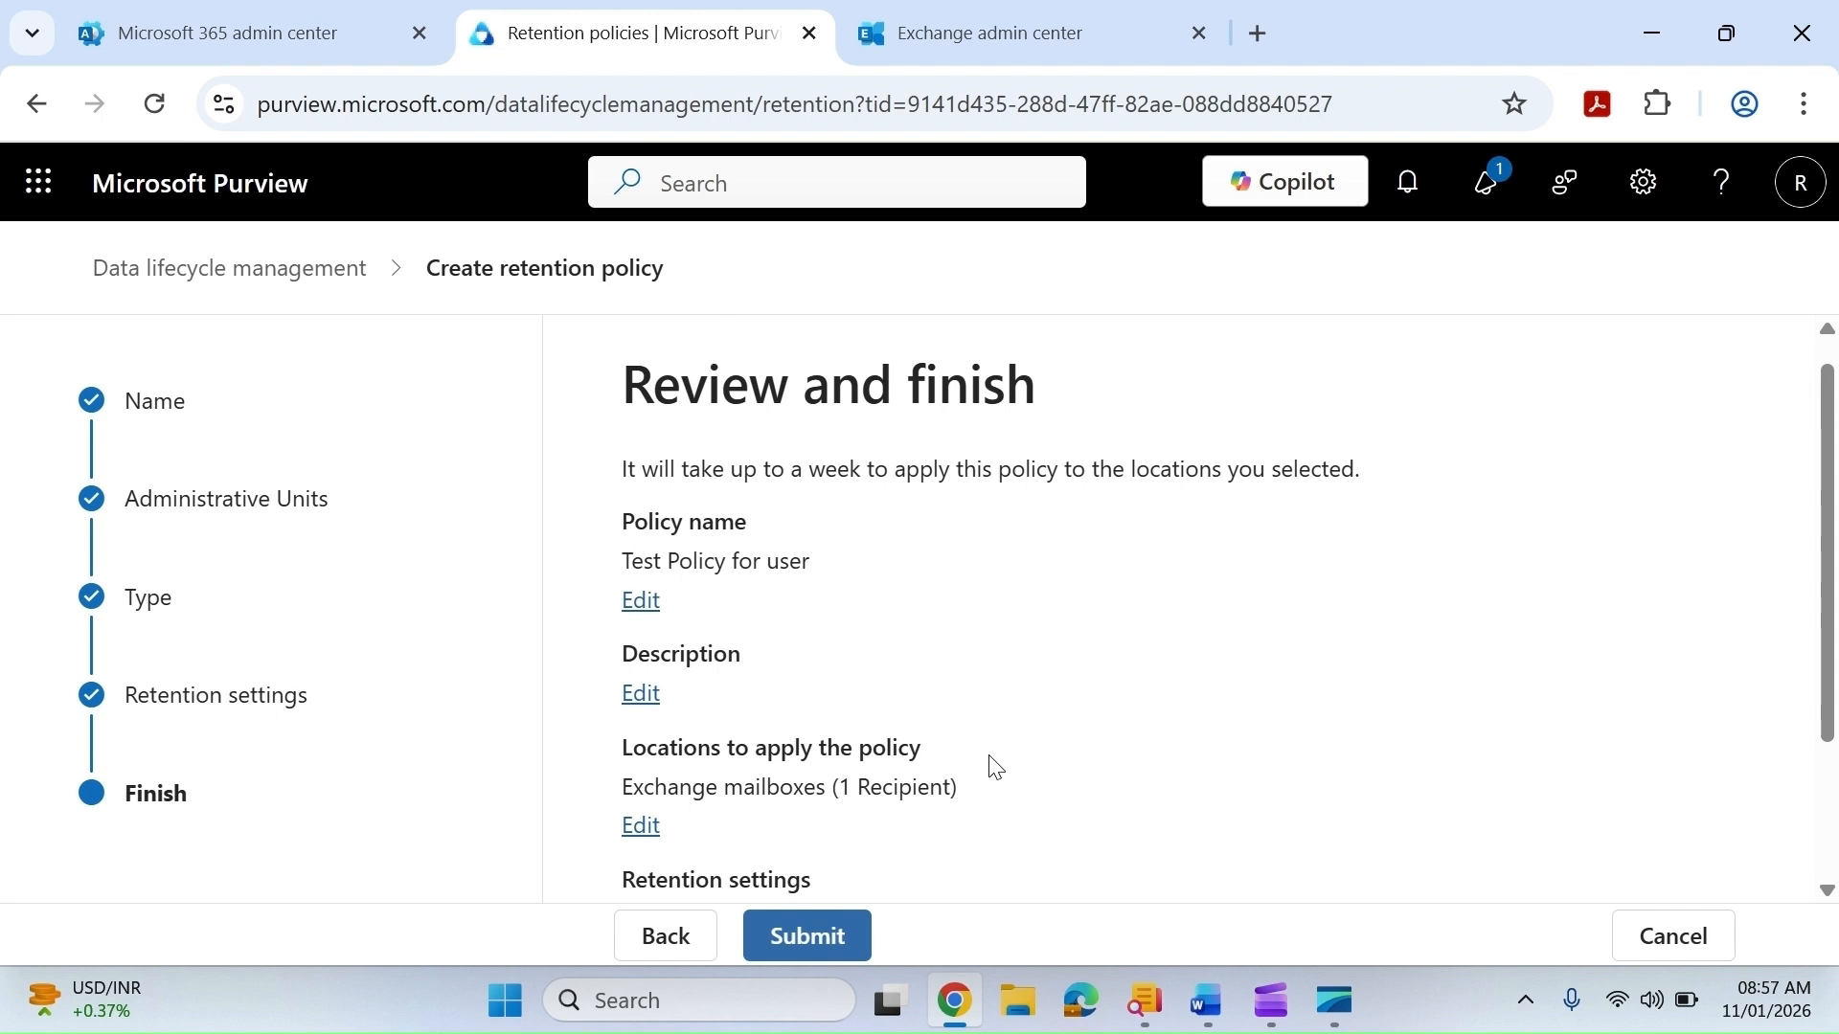
scroll(994, 766, down, 1)
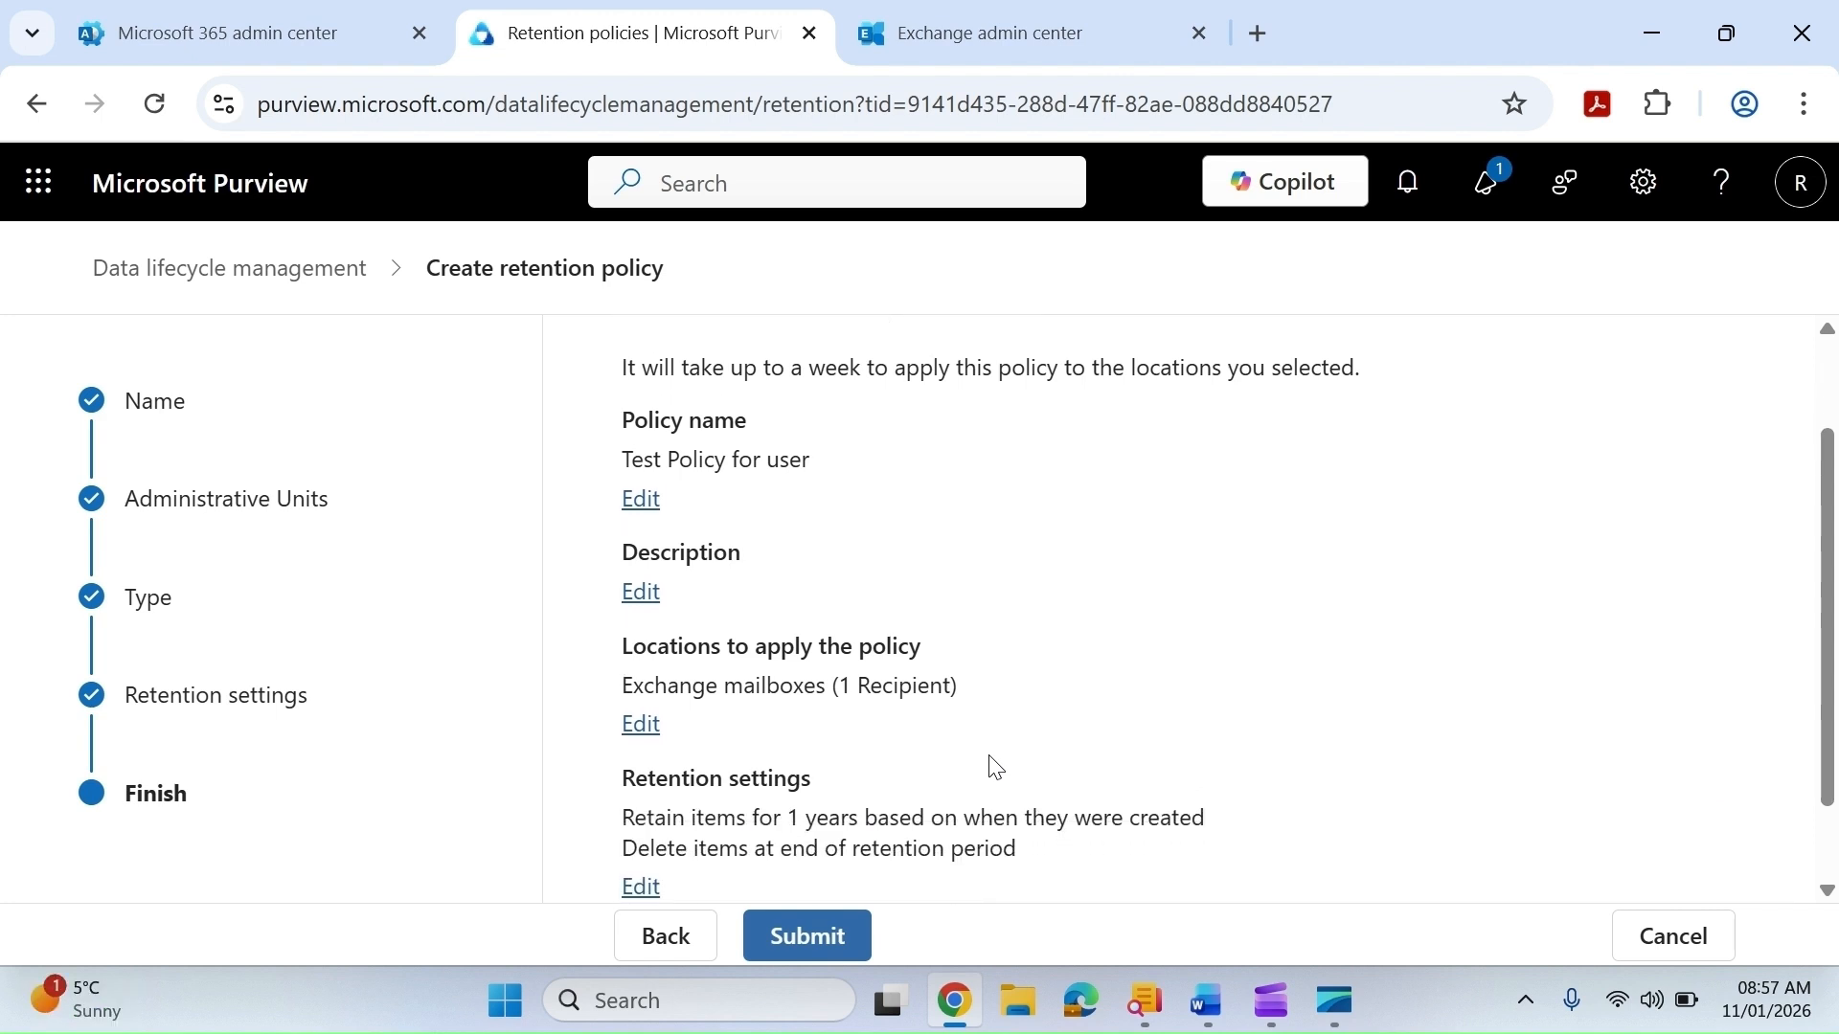
scroll(994, 766, down, 1)
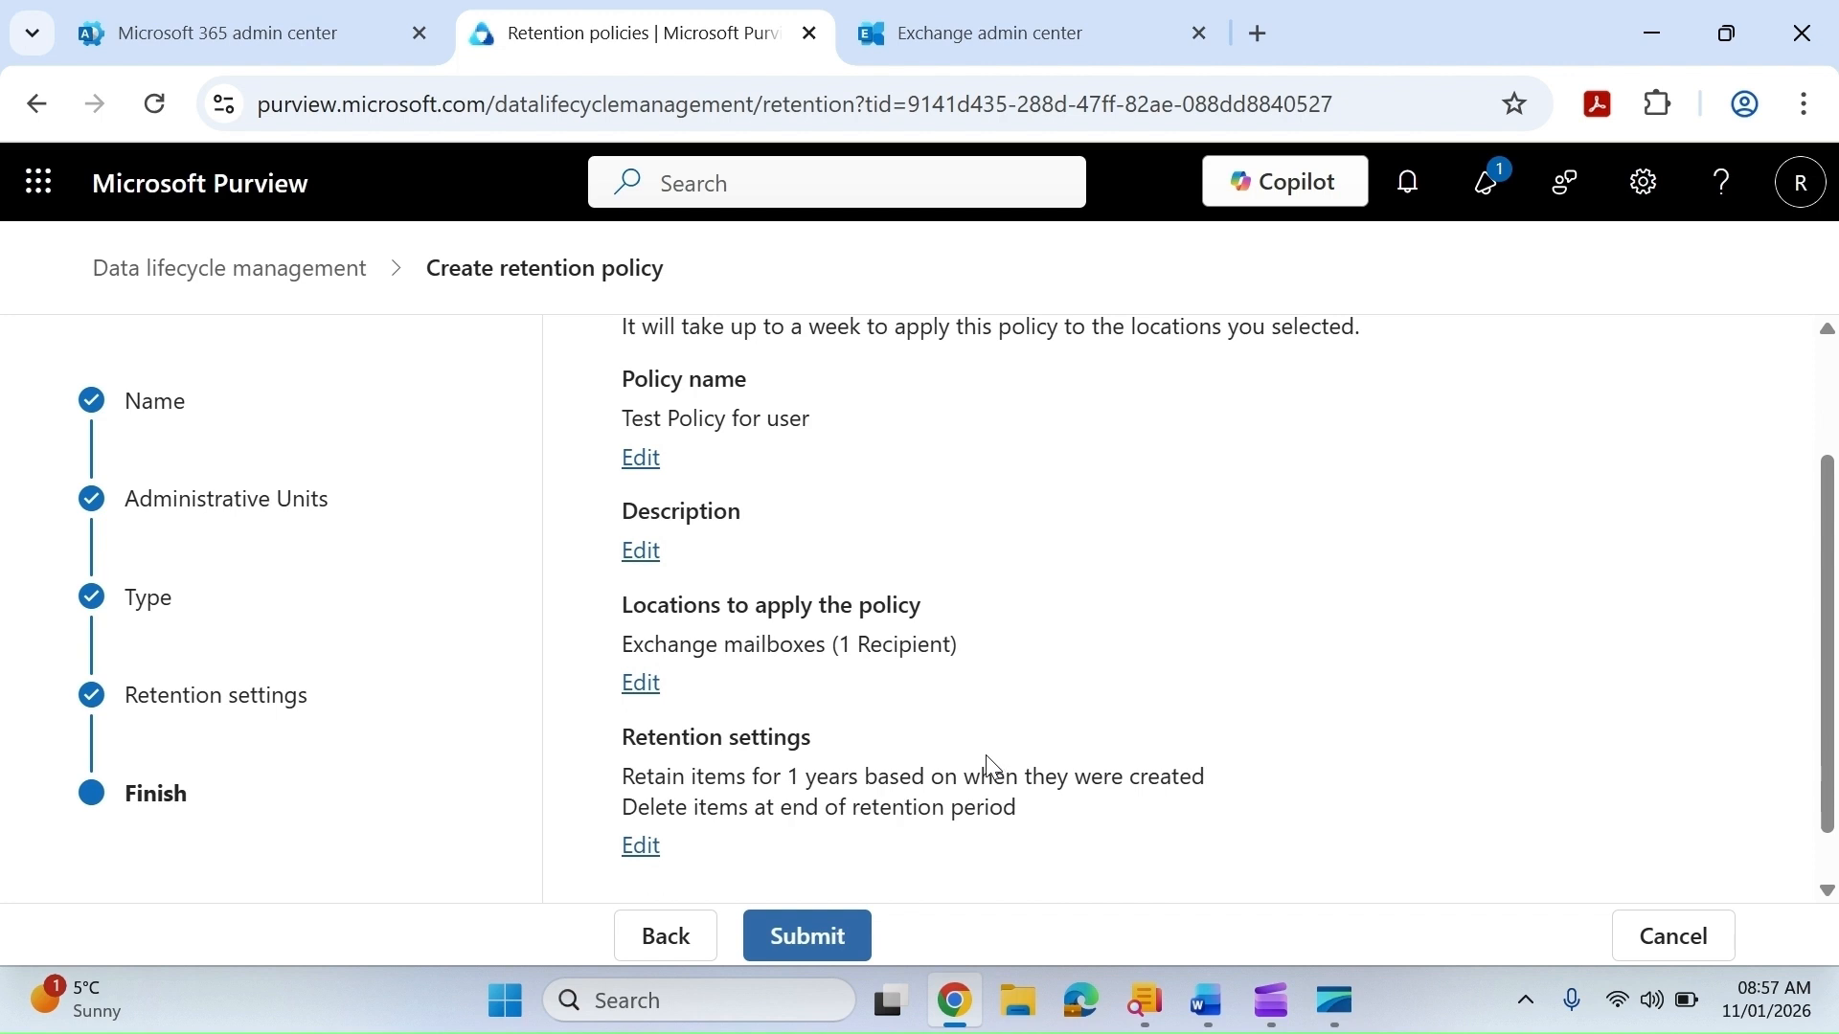
click(827, 944)
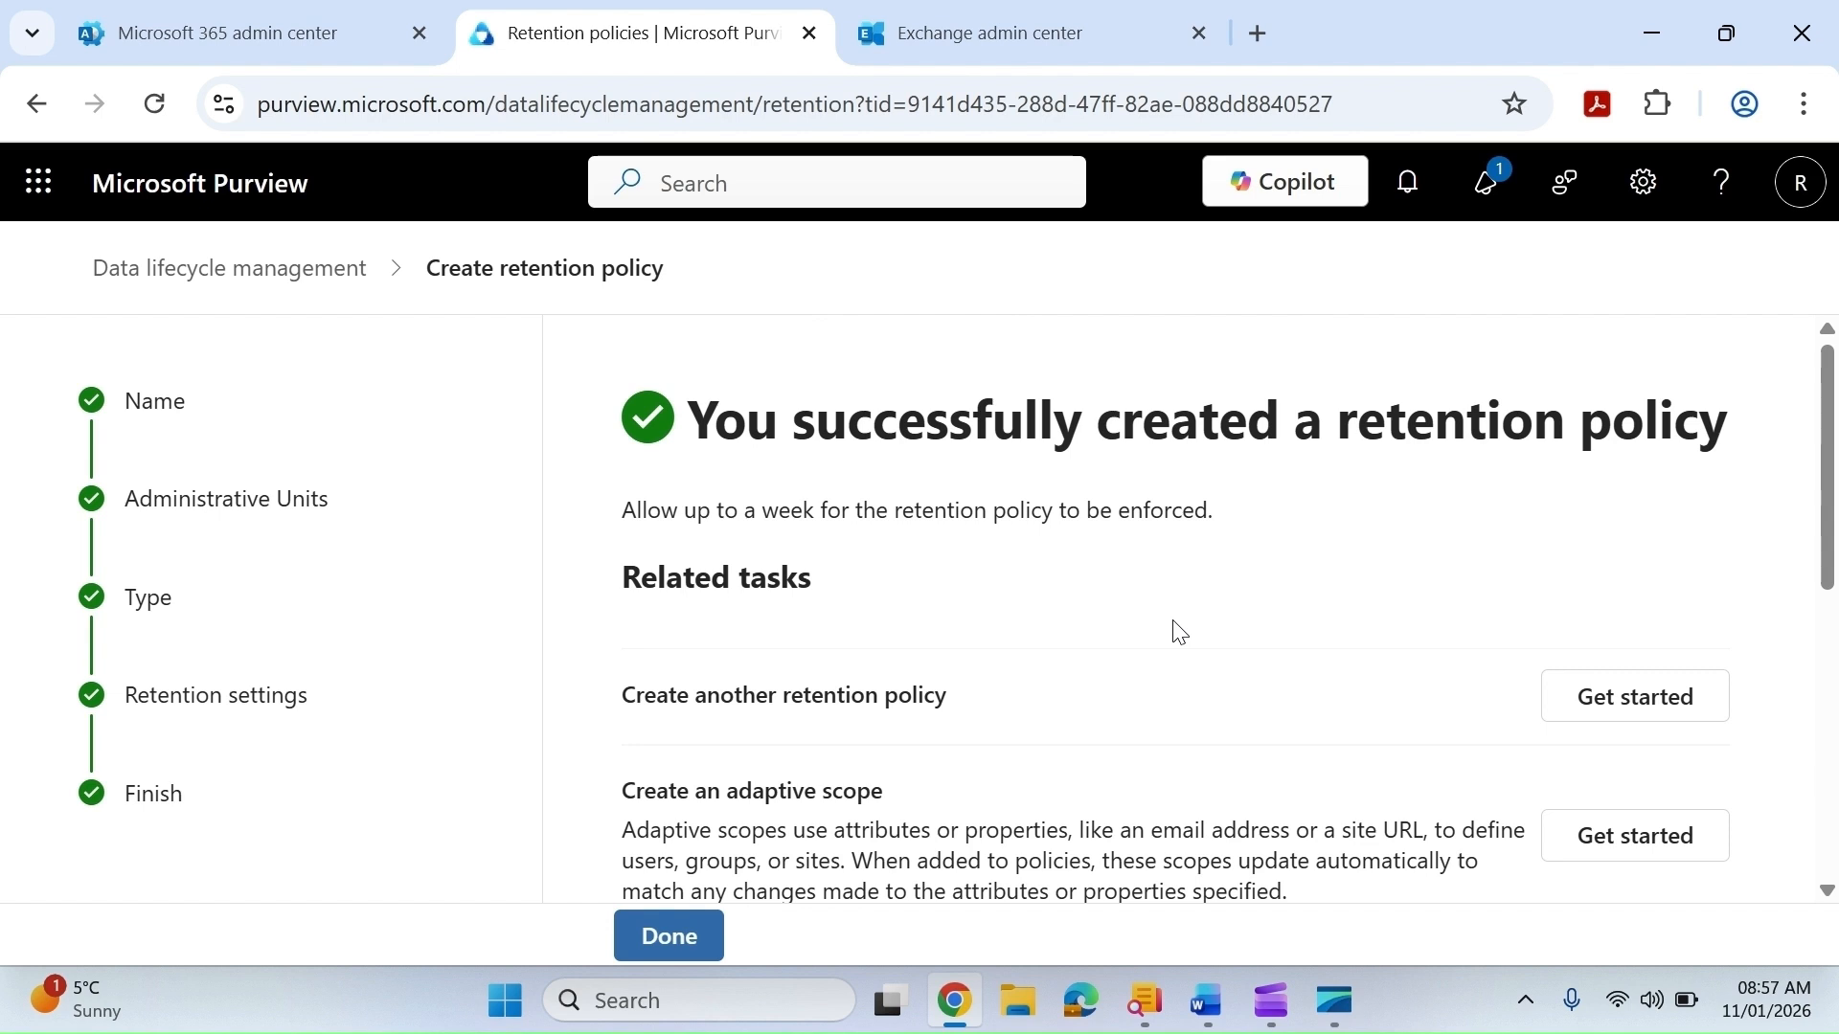
click(670, 938)
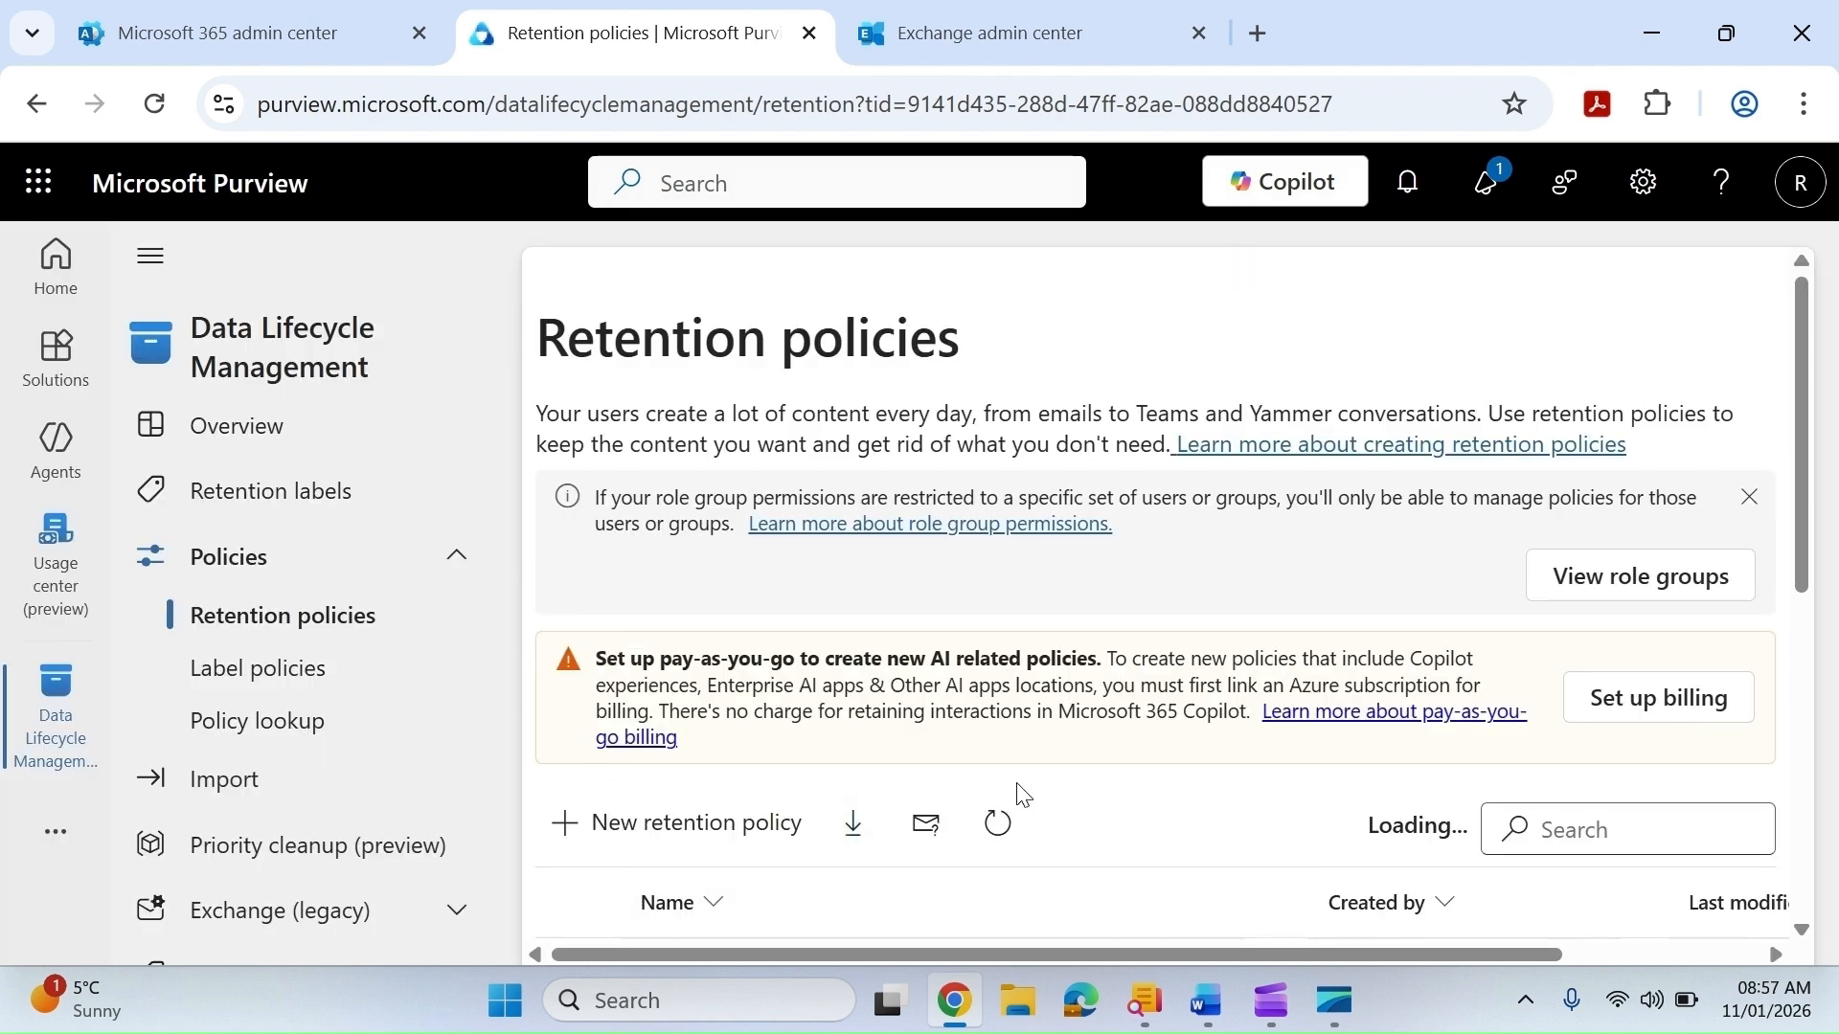
scroll(1024, 794, down, 2)
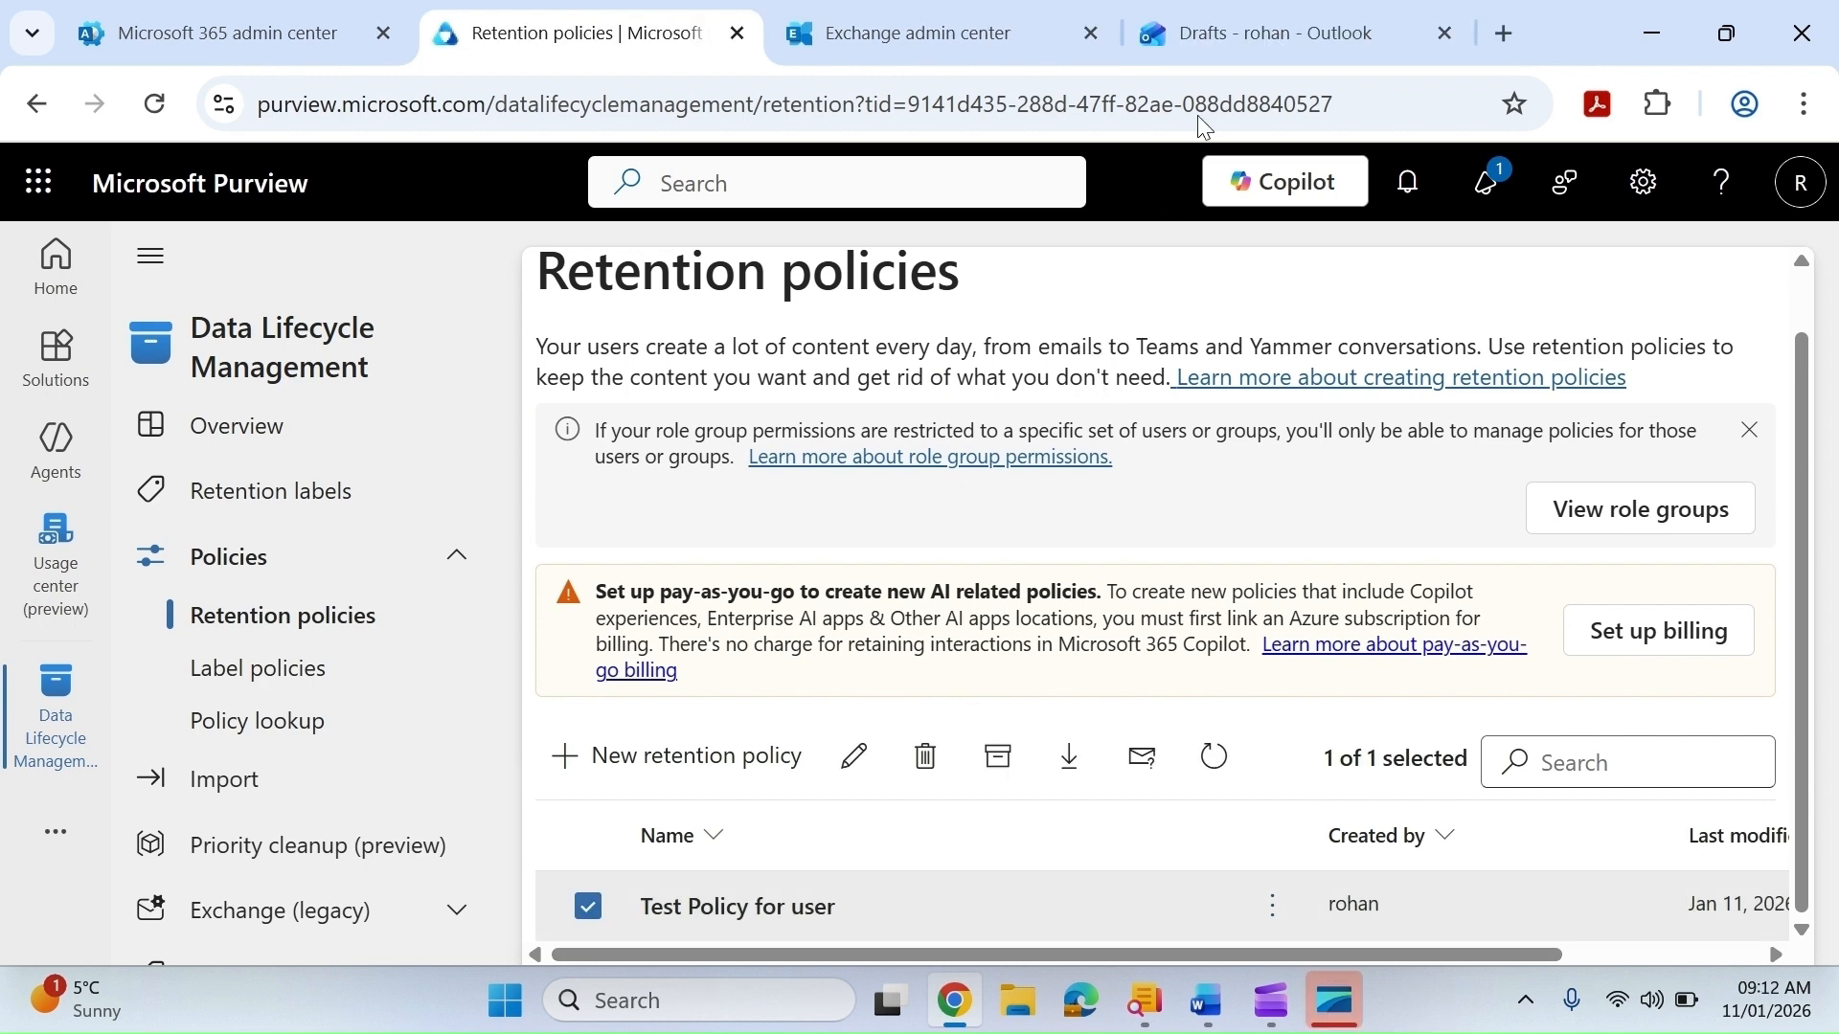
Switch to the user's mailbox in Outlook, check the folder list for the In-Place Archive and return to Microsoft Purview
click(1257, 17)
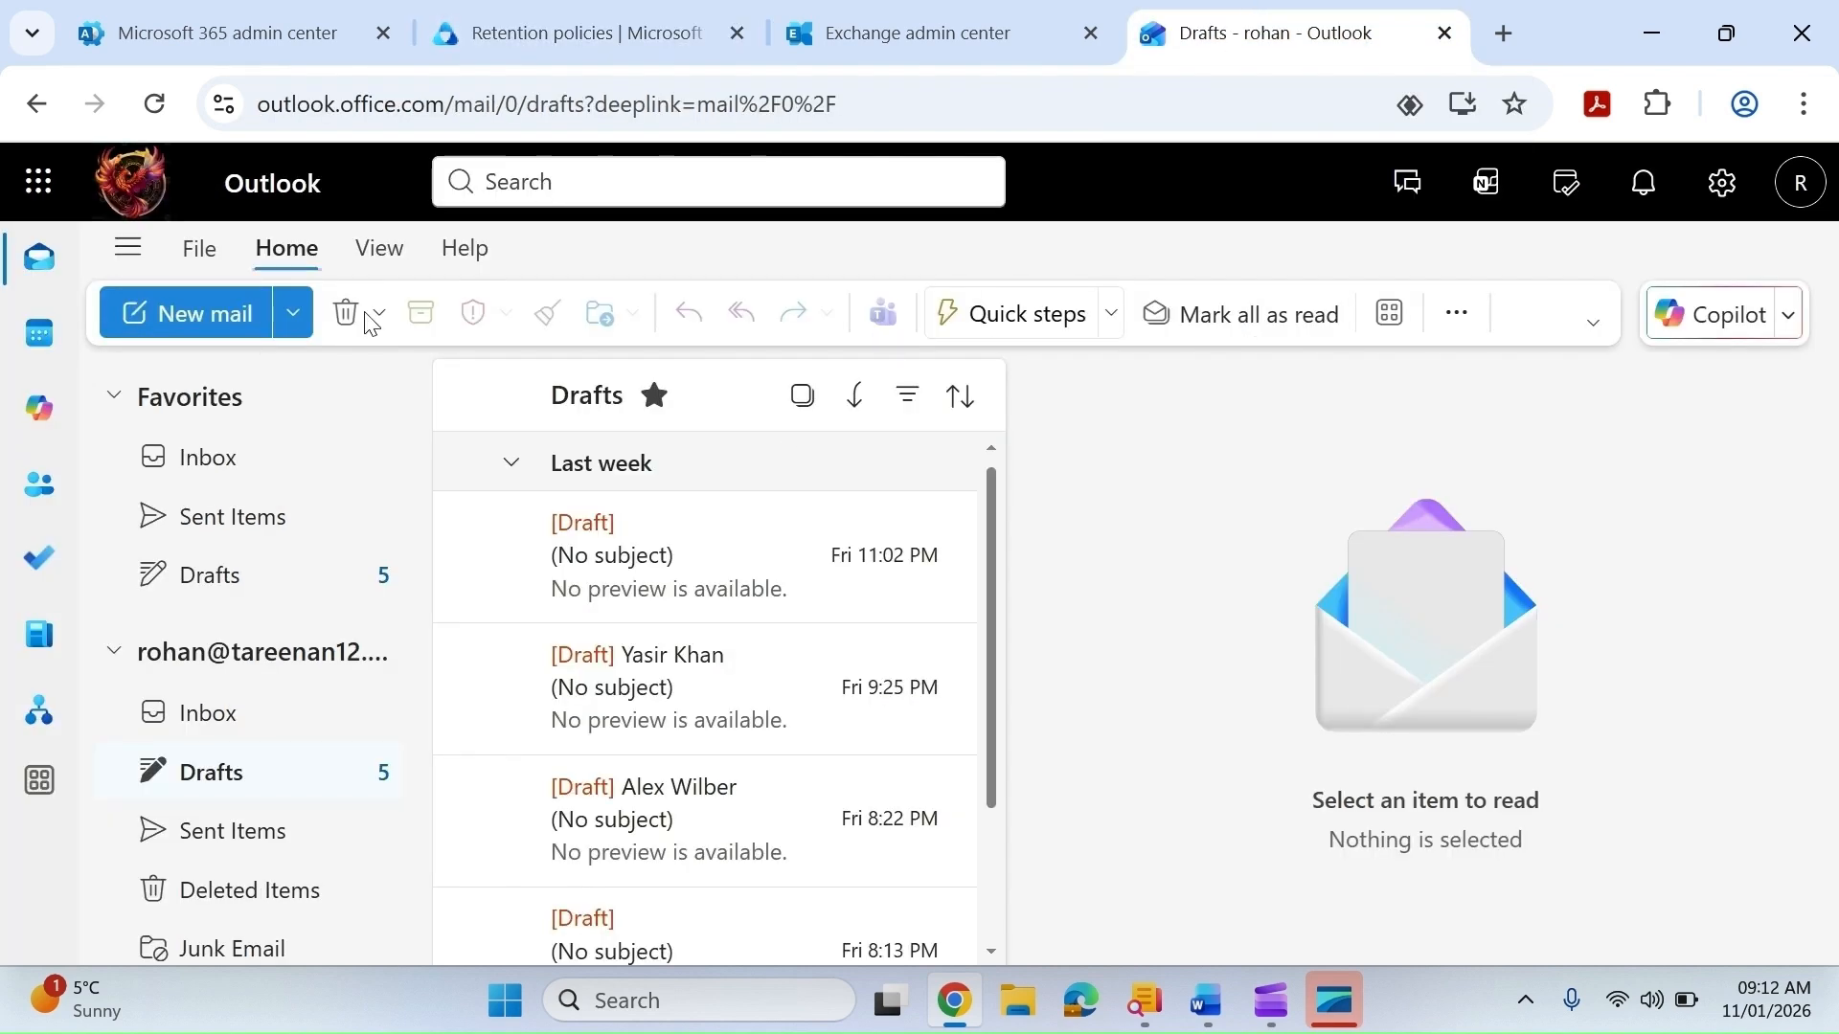
scroll(489, 616, down, 1)
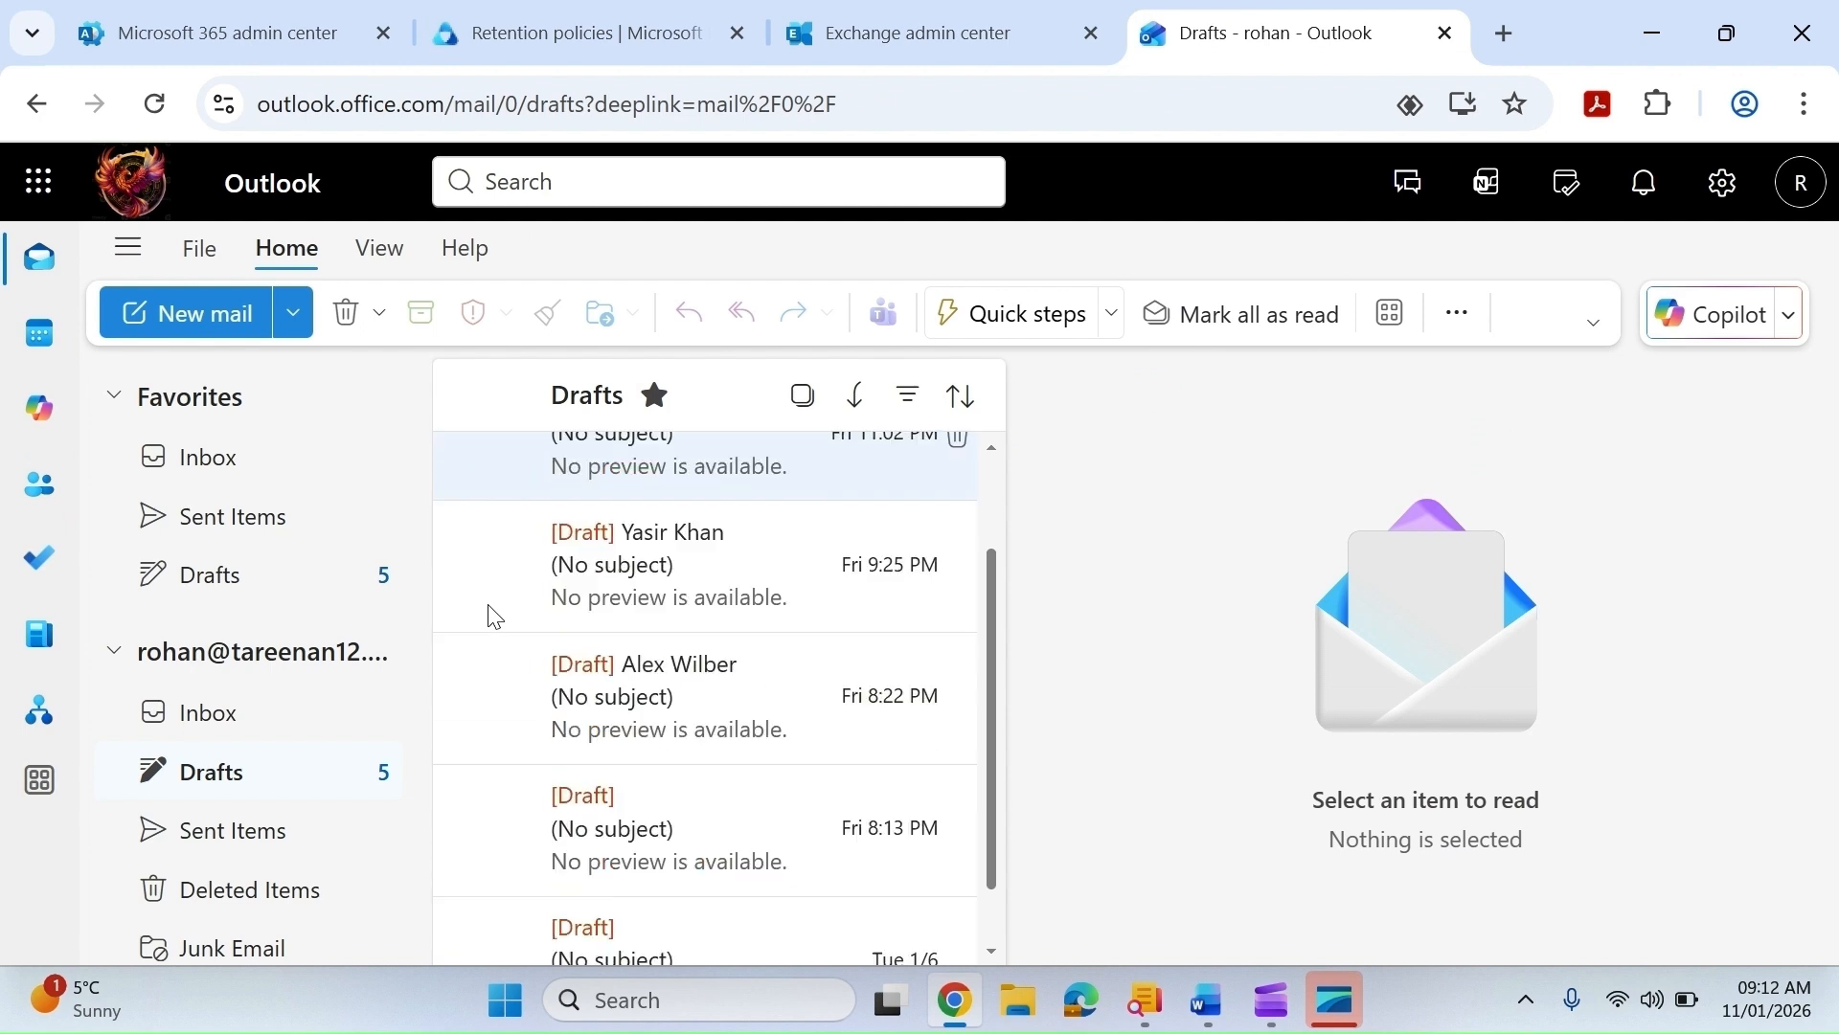
scroll(393, 876, down, 3)
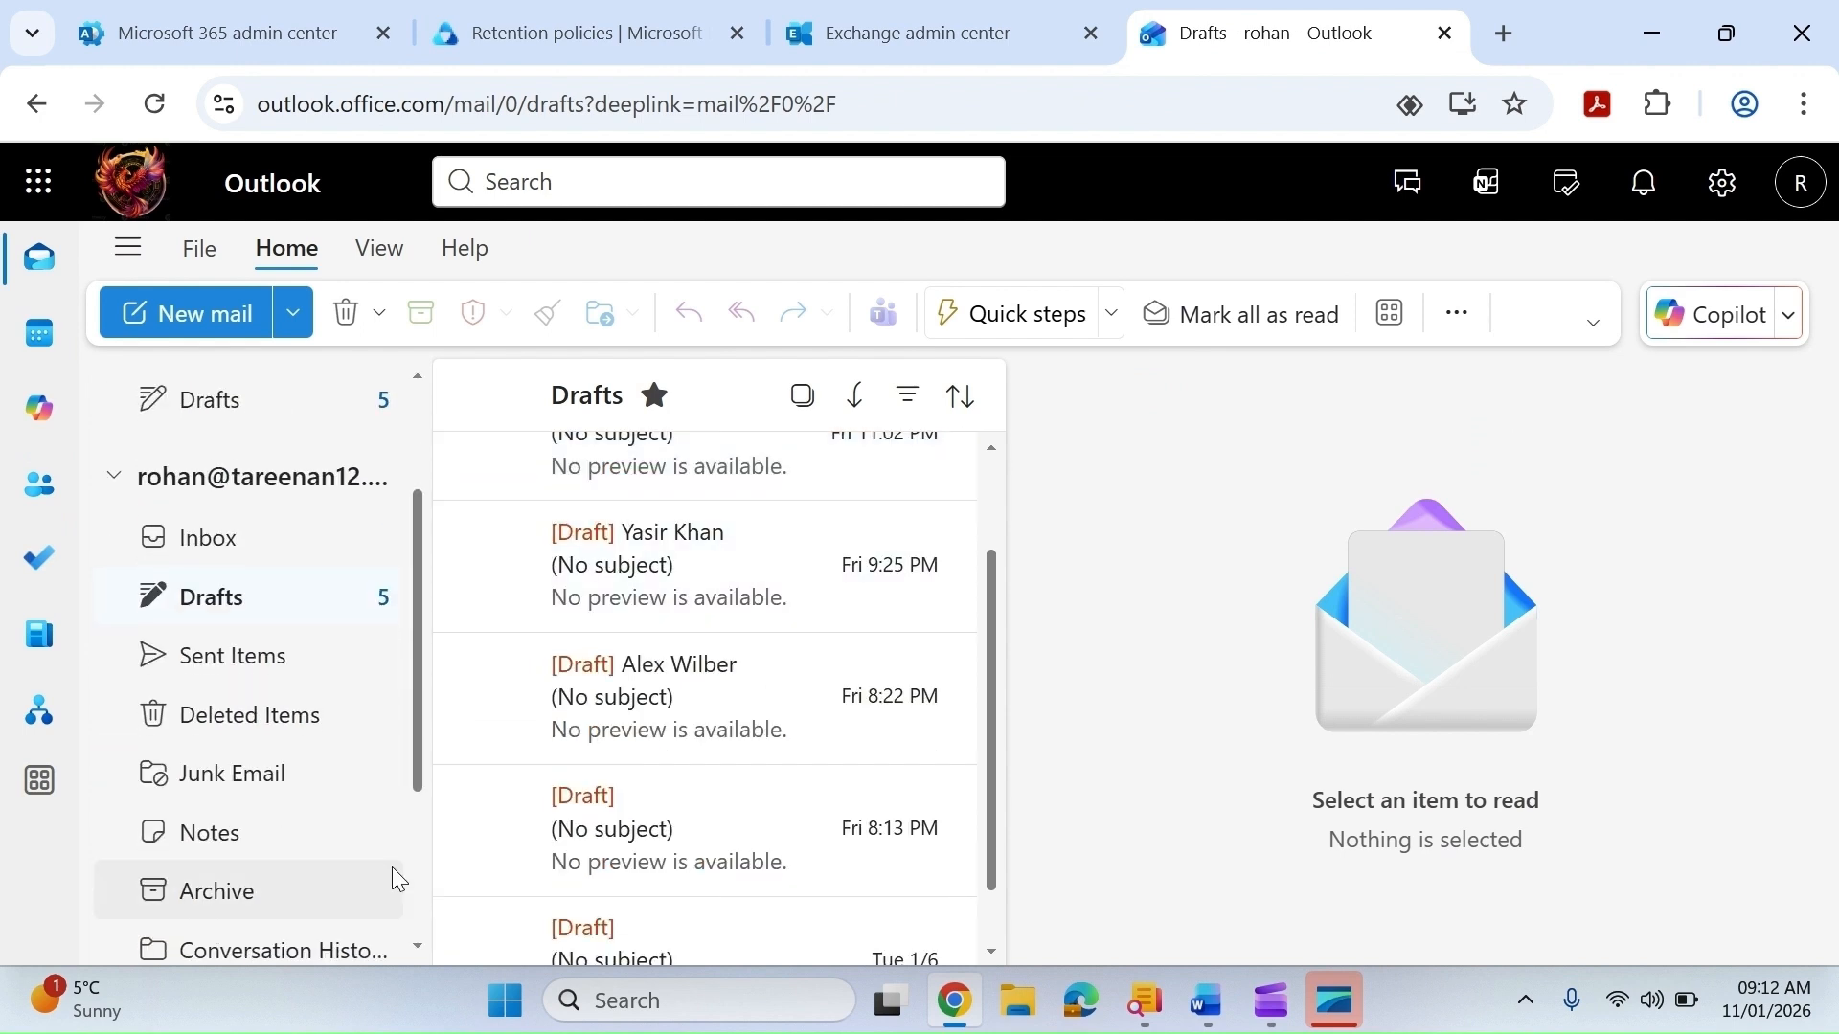
scroll(356, 898, down, 1)
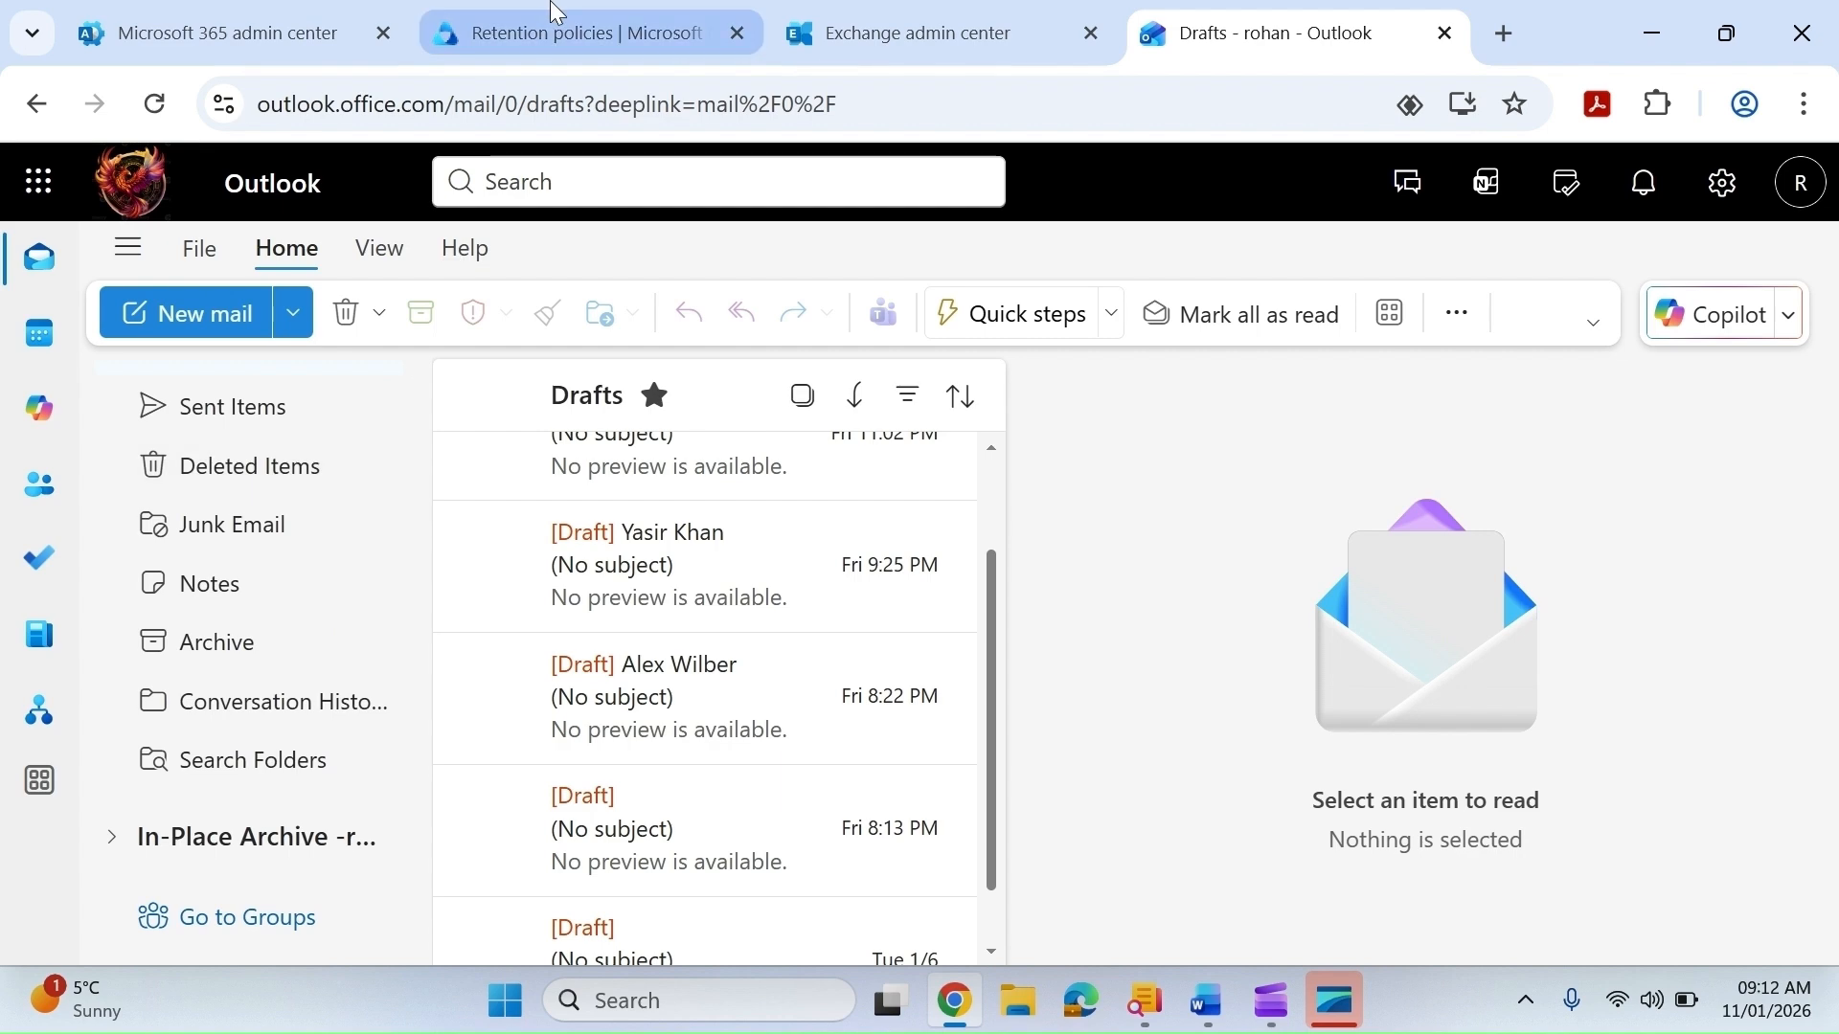
click(554, 26)
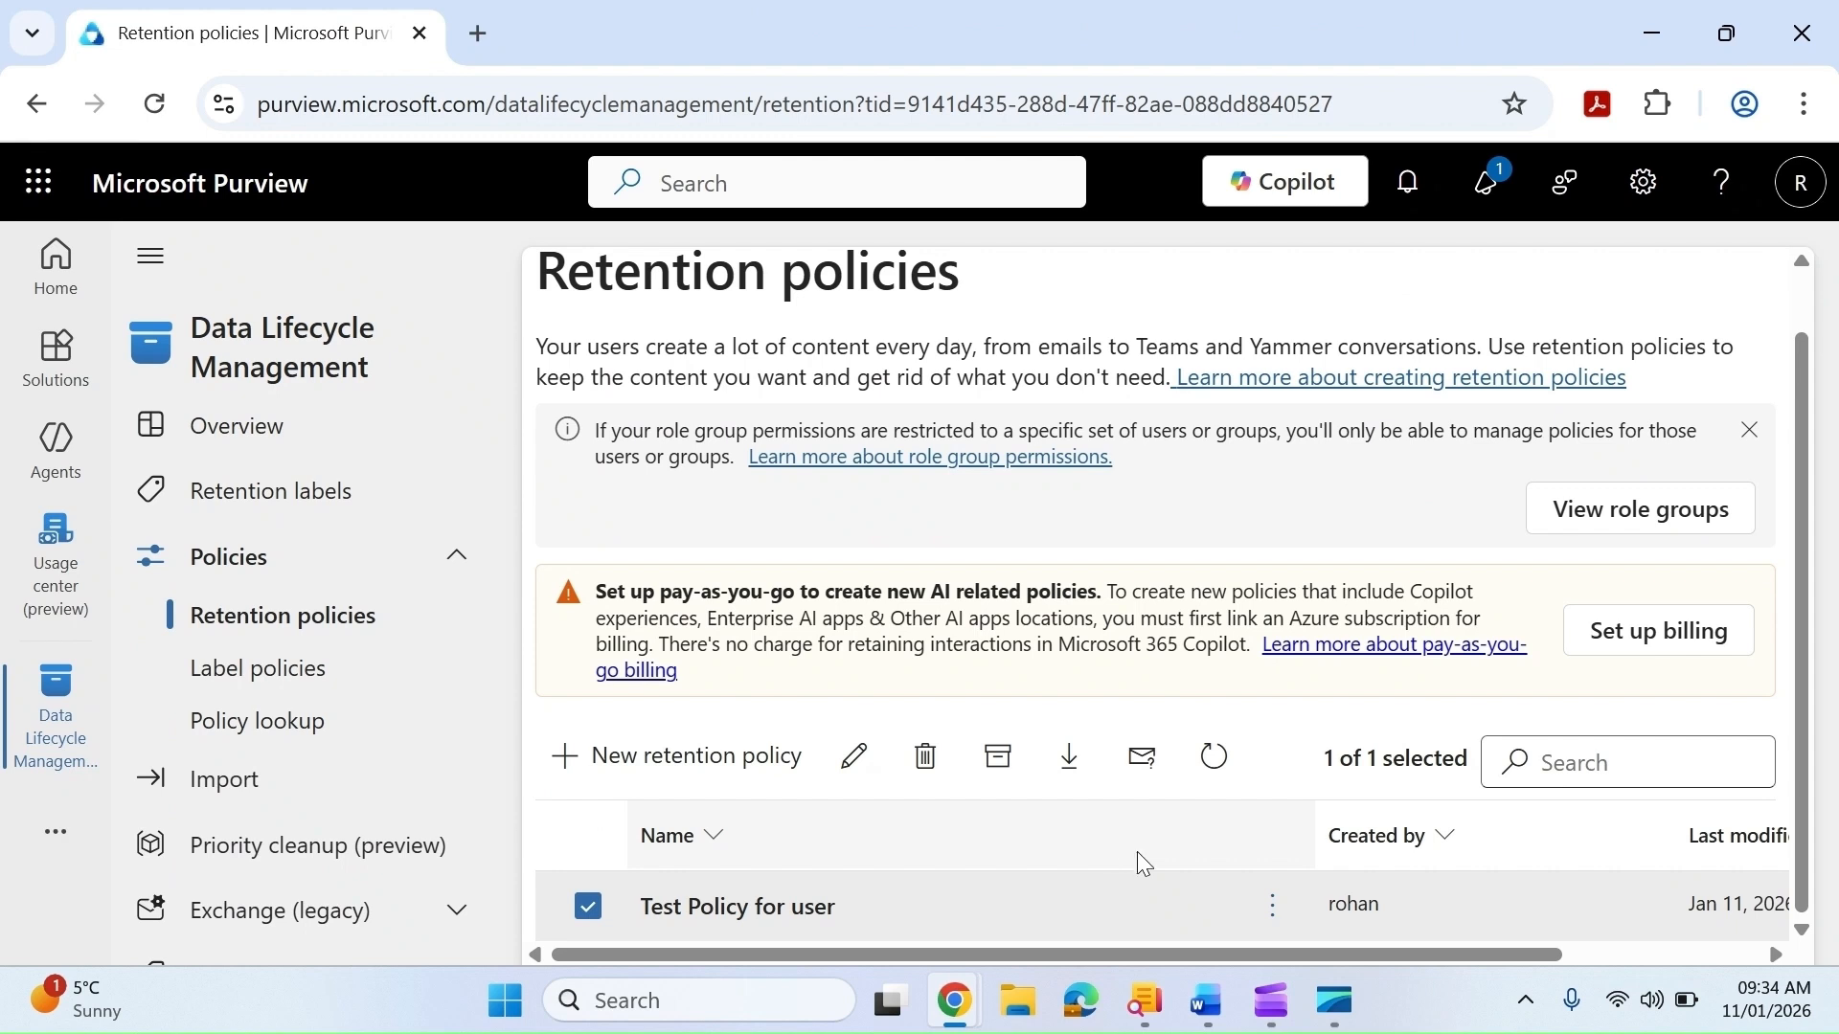
Disable the retention policy "Test Policy for user" and refresh the policy list
click(1277, 917)
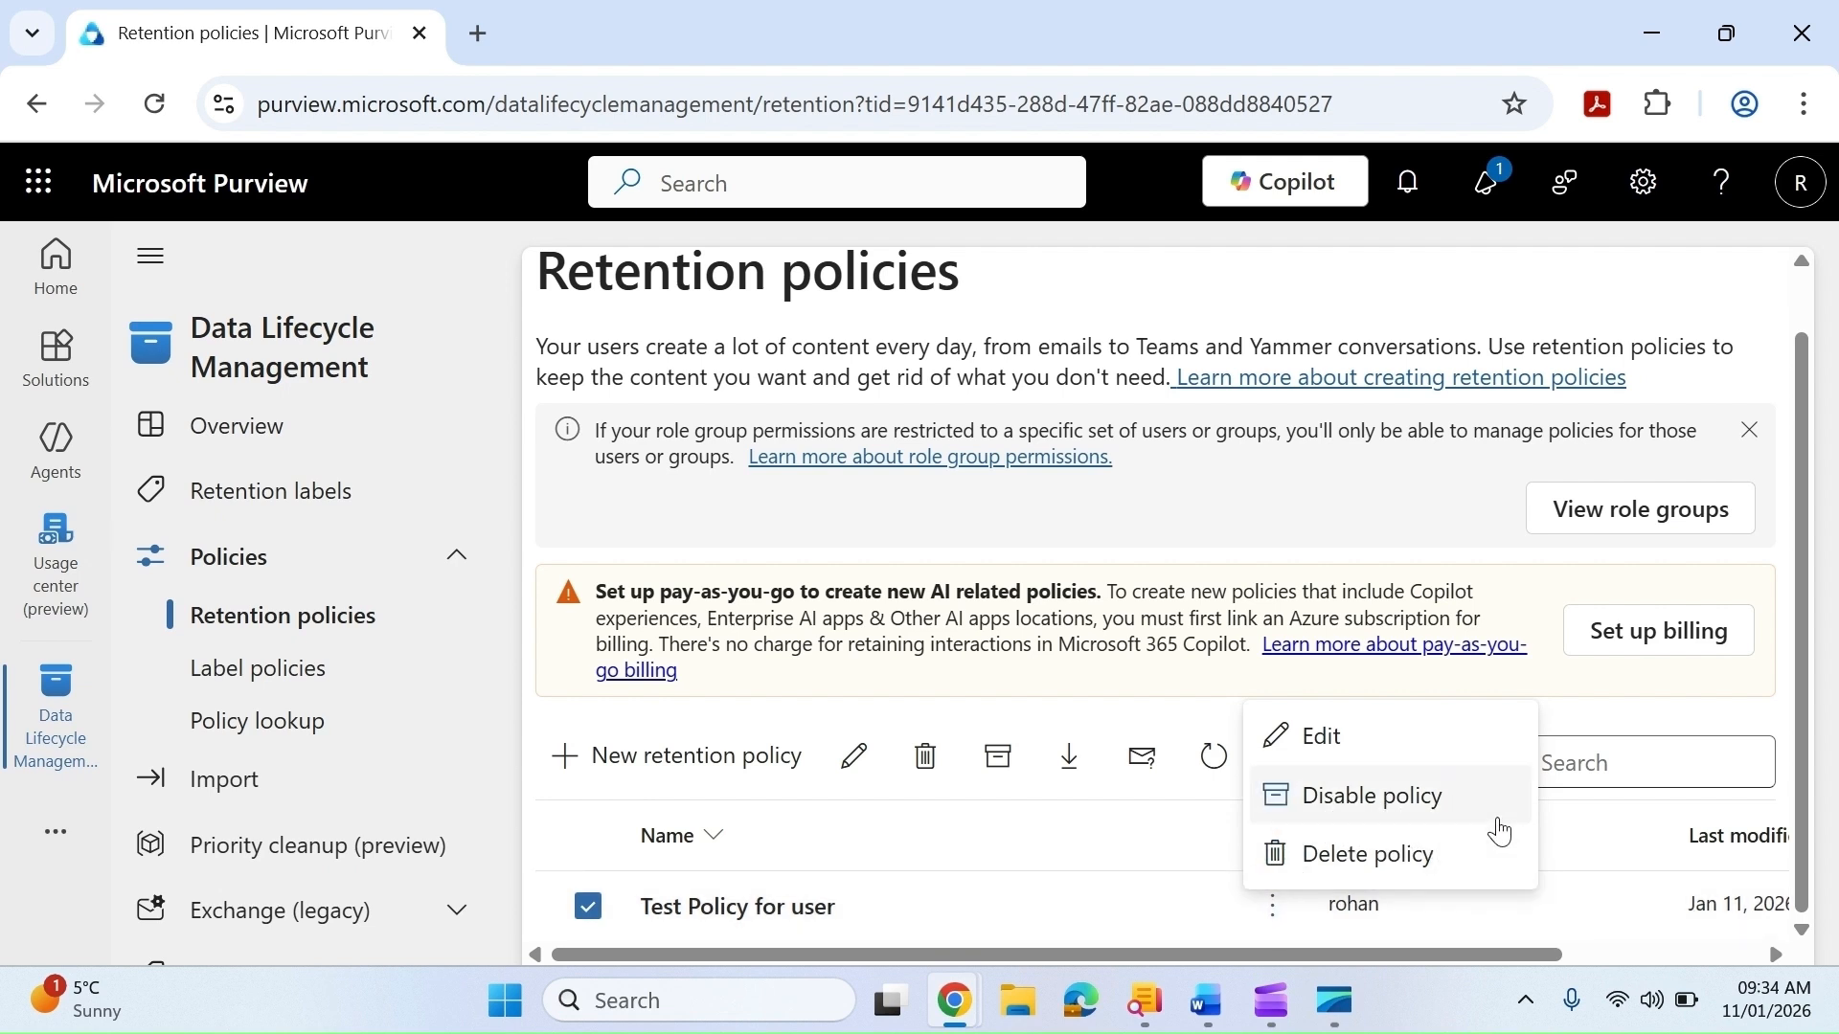
click(1446, 807)
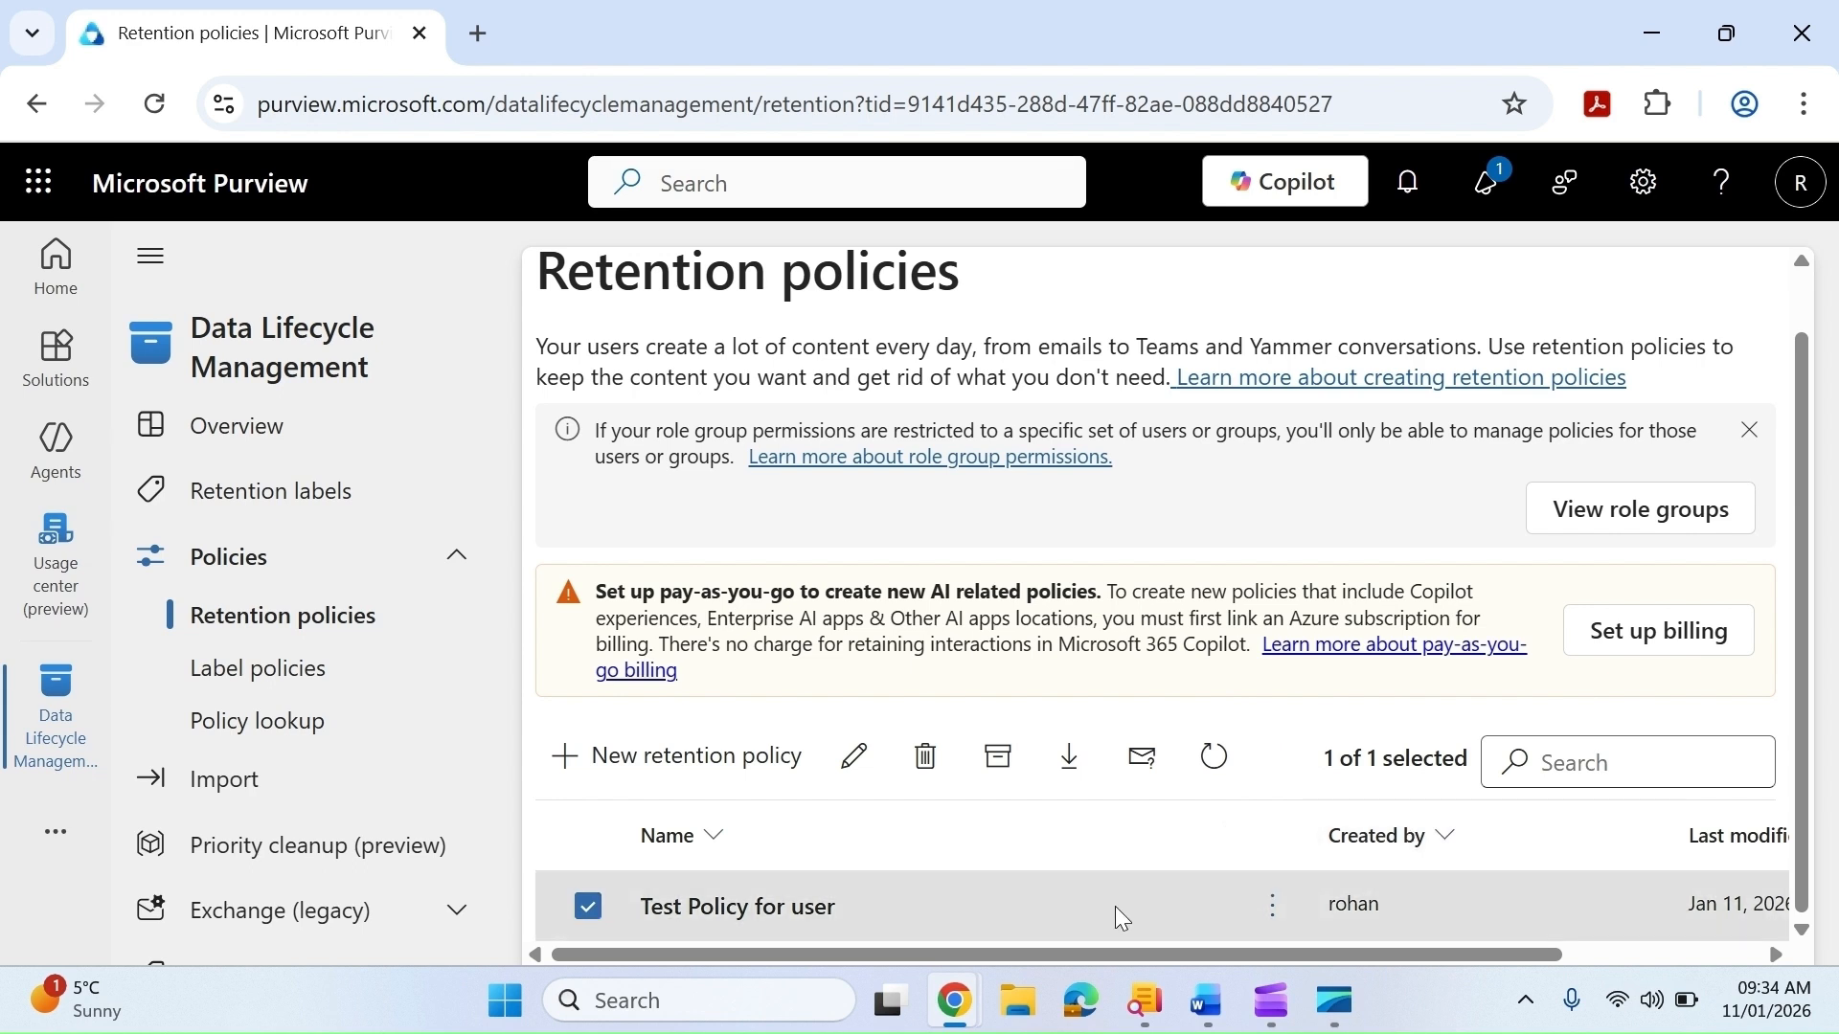
click(1214, 756)
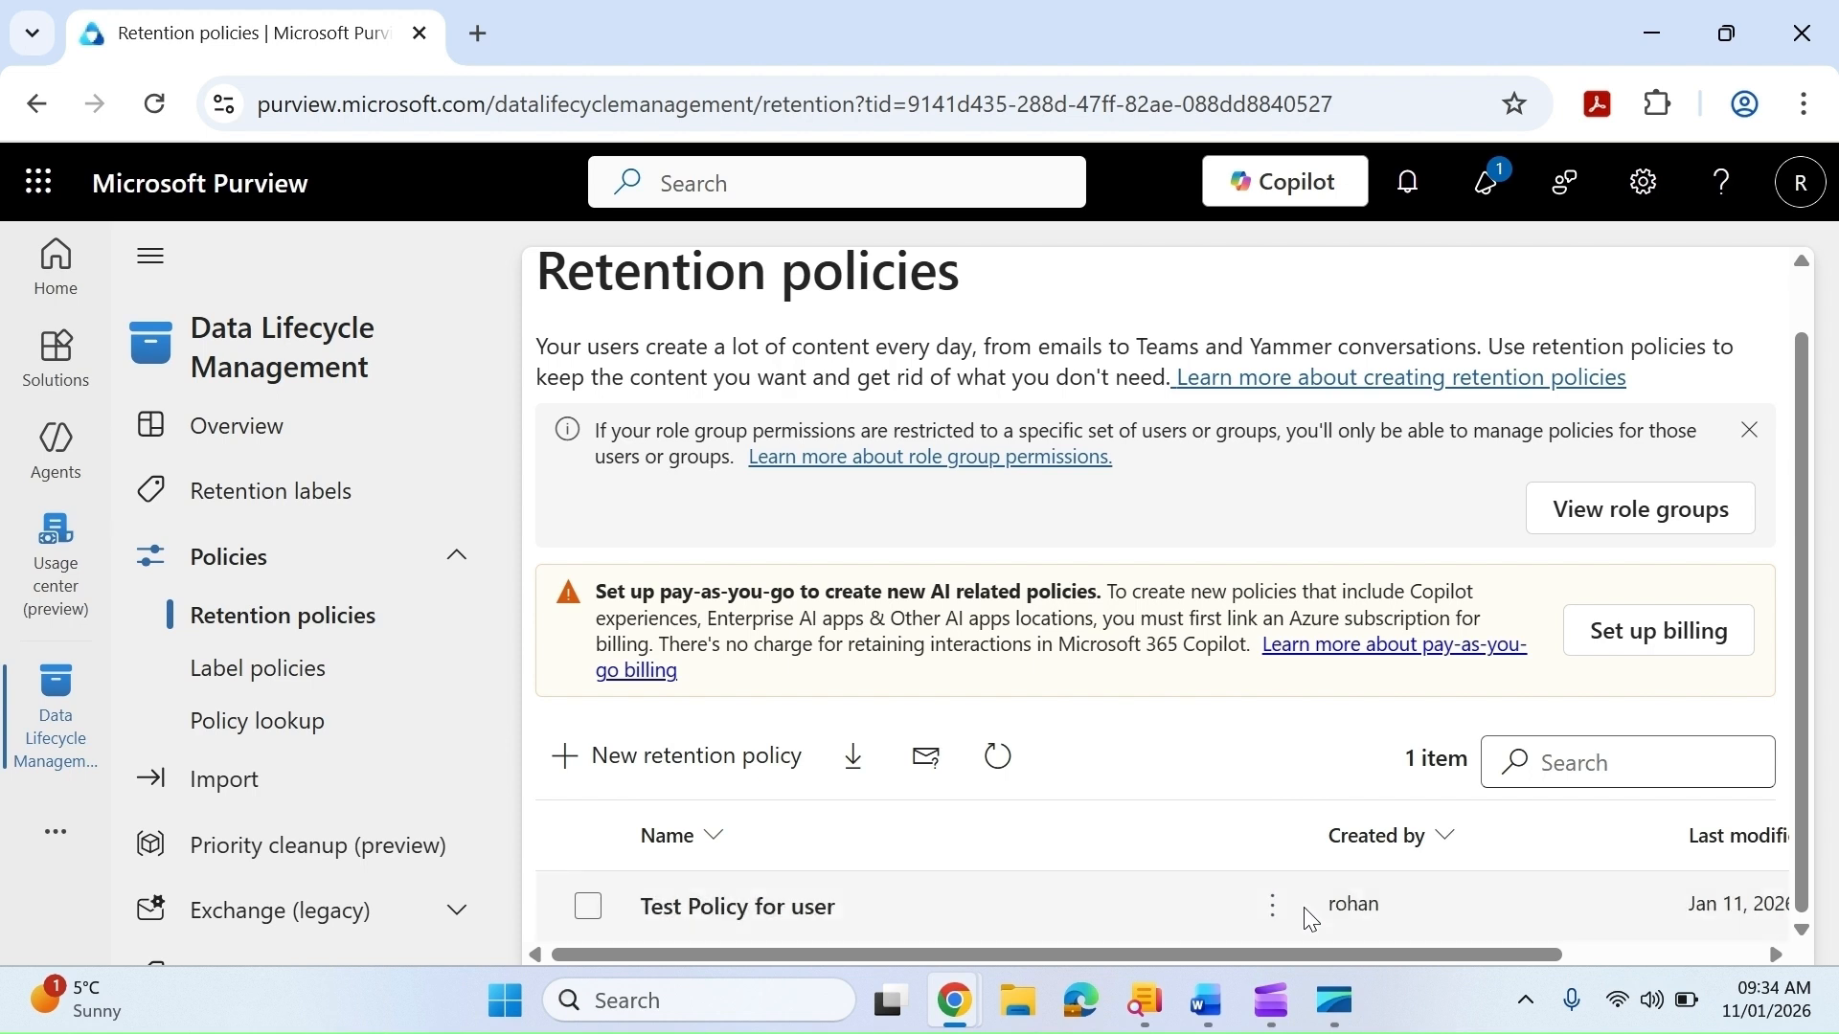
click(1274, 908)
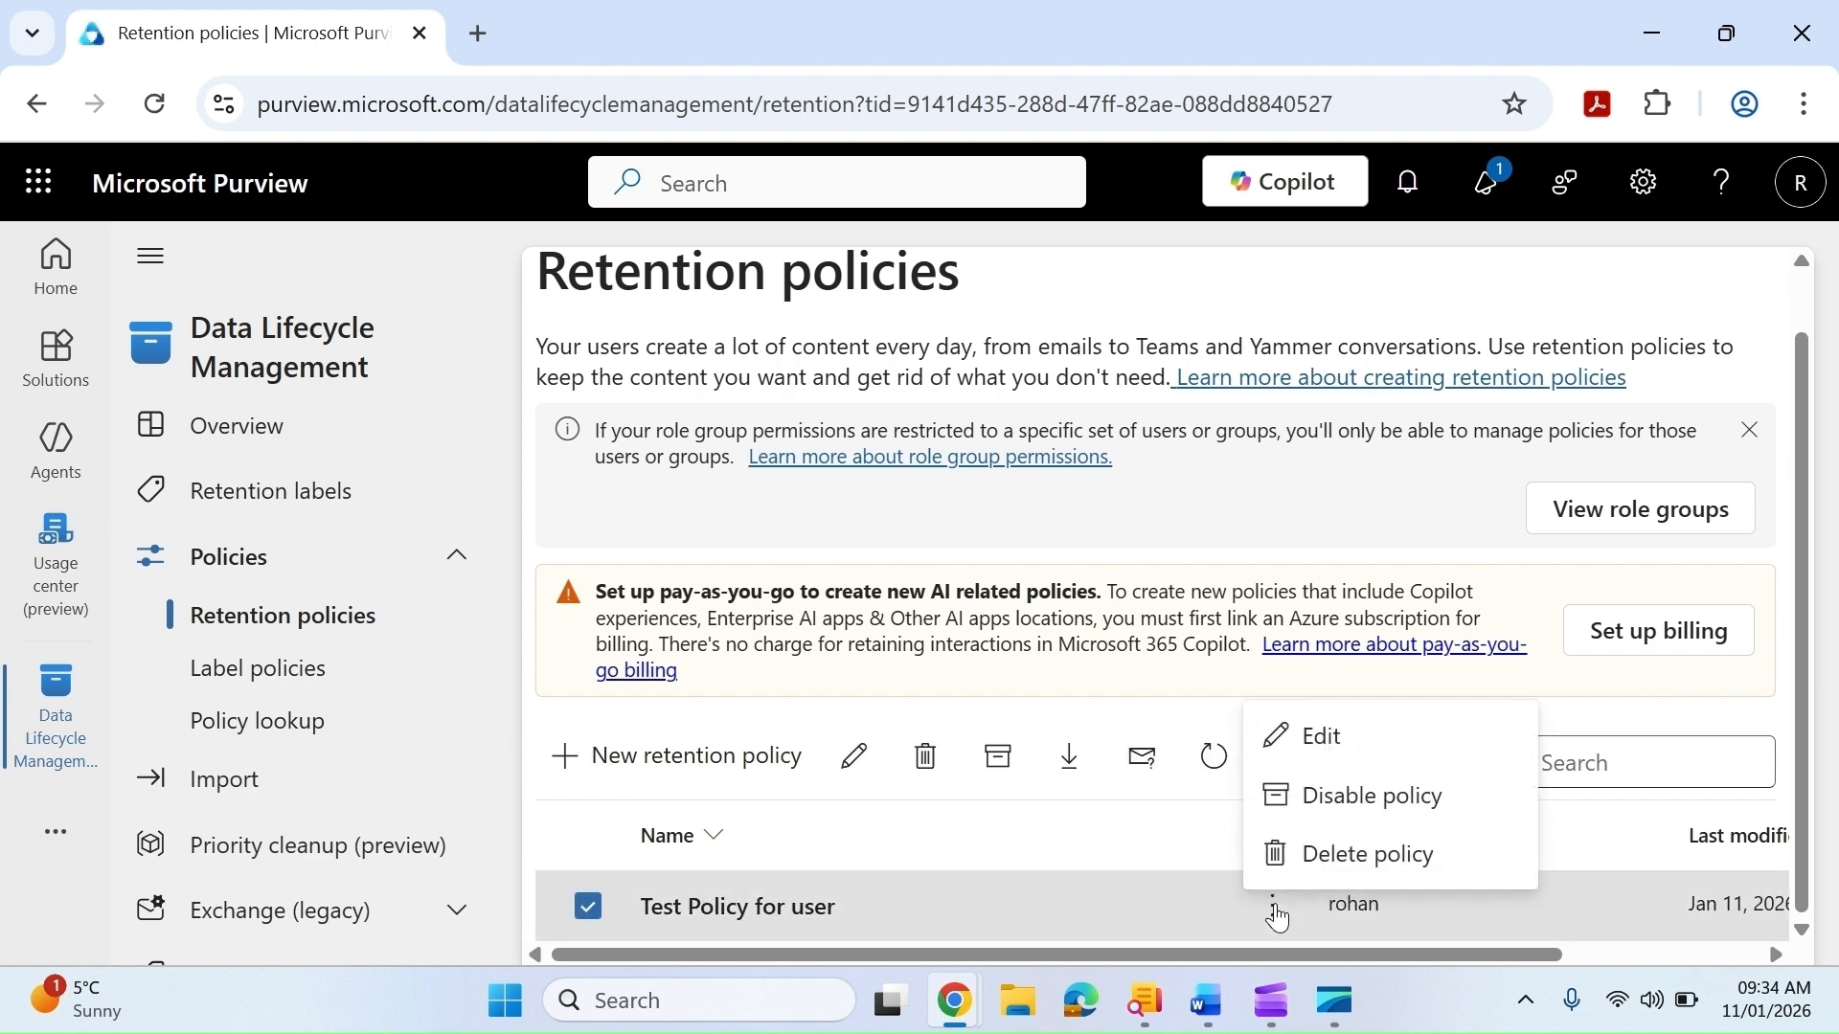
click(1483, 182)
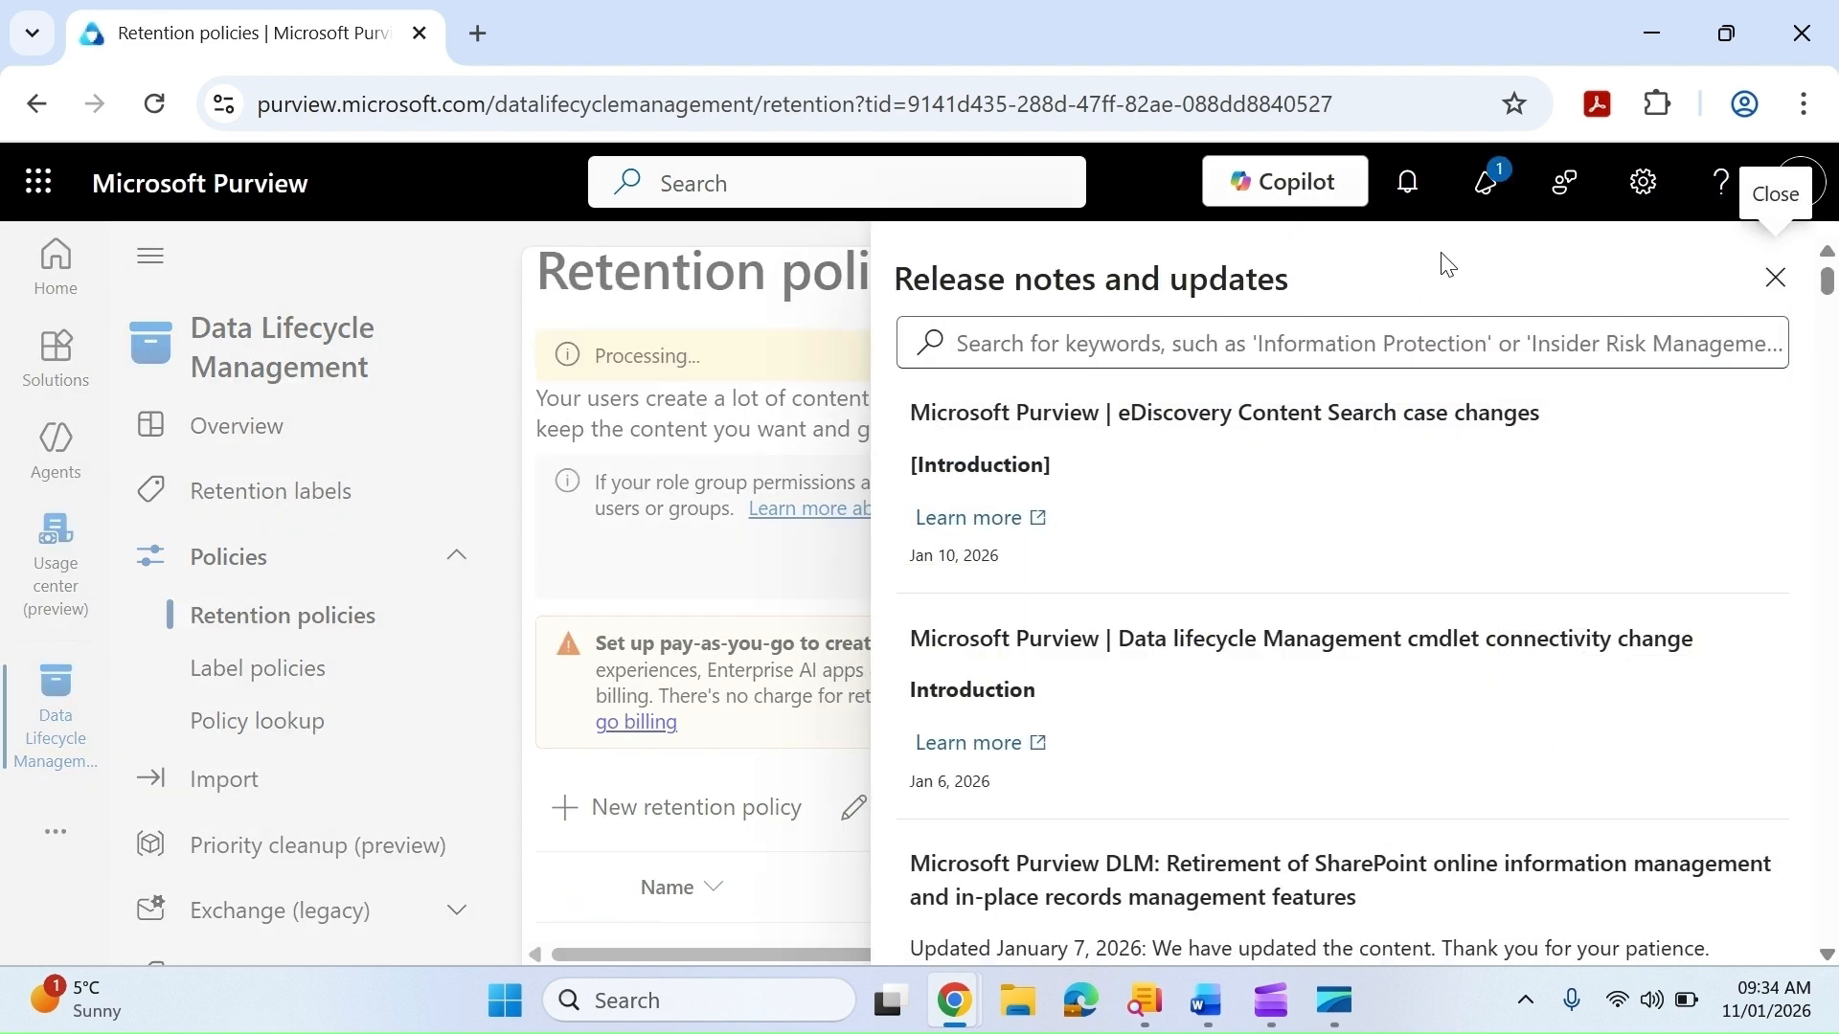
click(1774, 280)
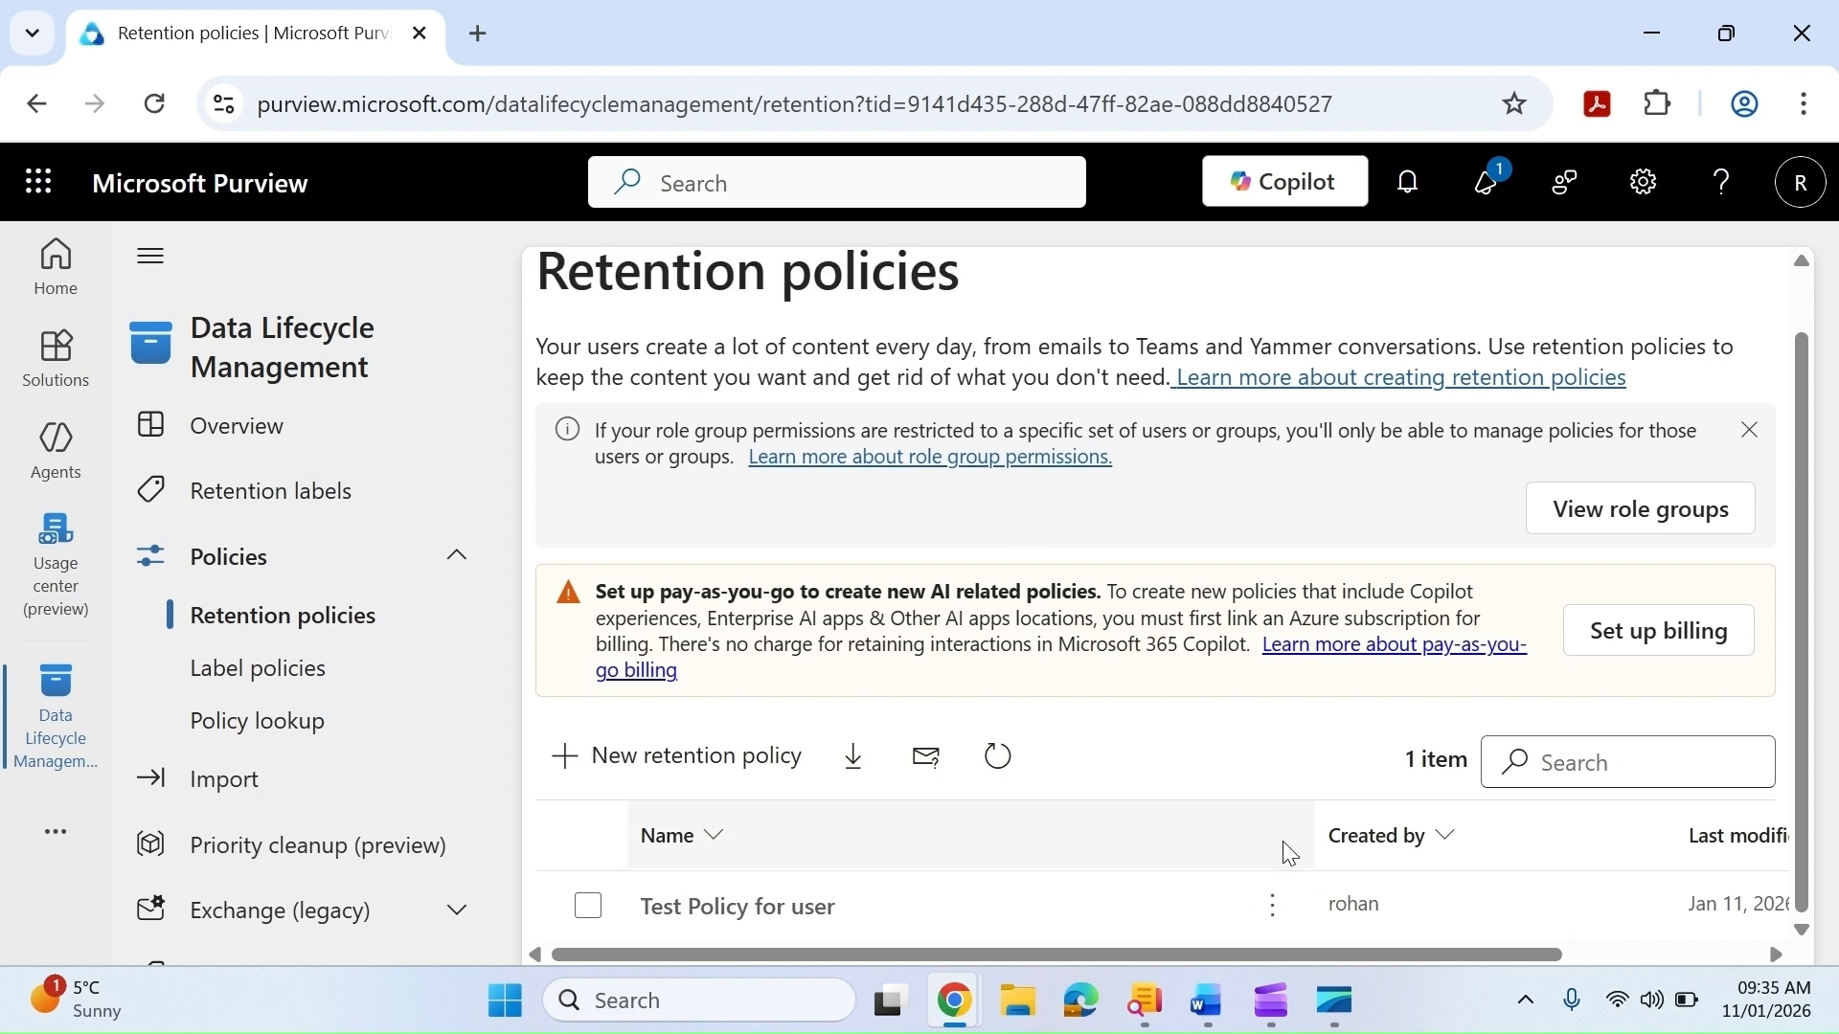
Start a new retention policy and name it "Retention policy for all user"
click(739, 764)
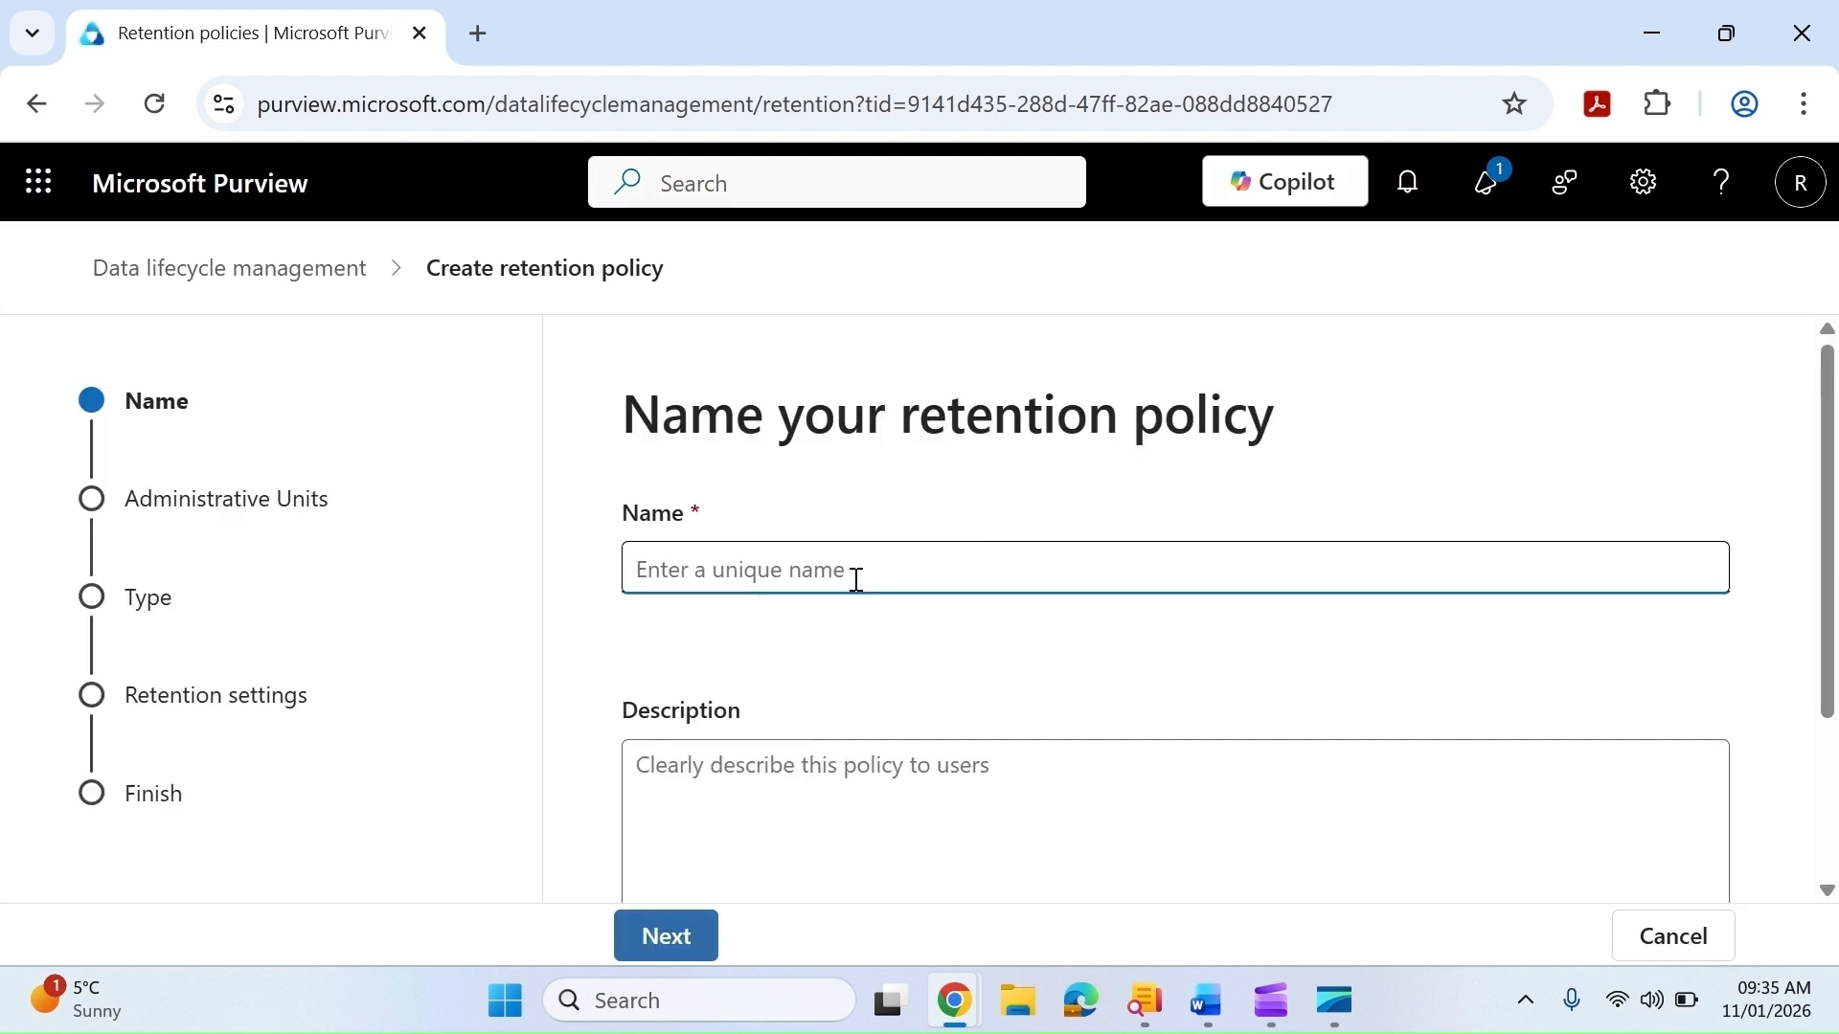
text(Retention policy for )
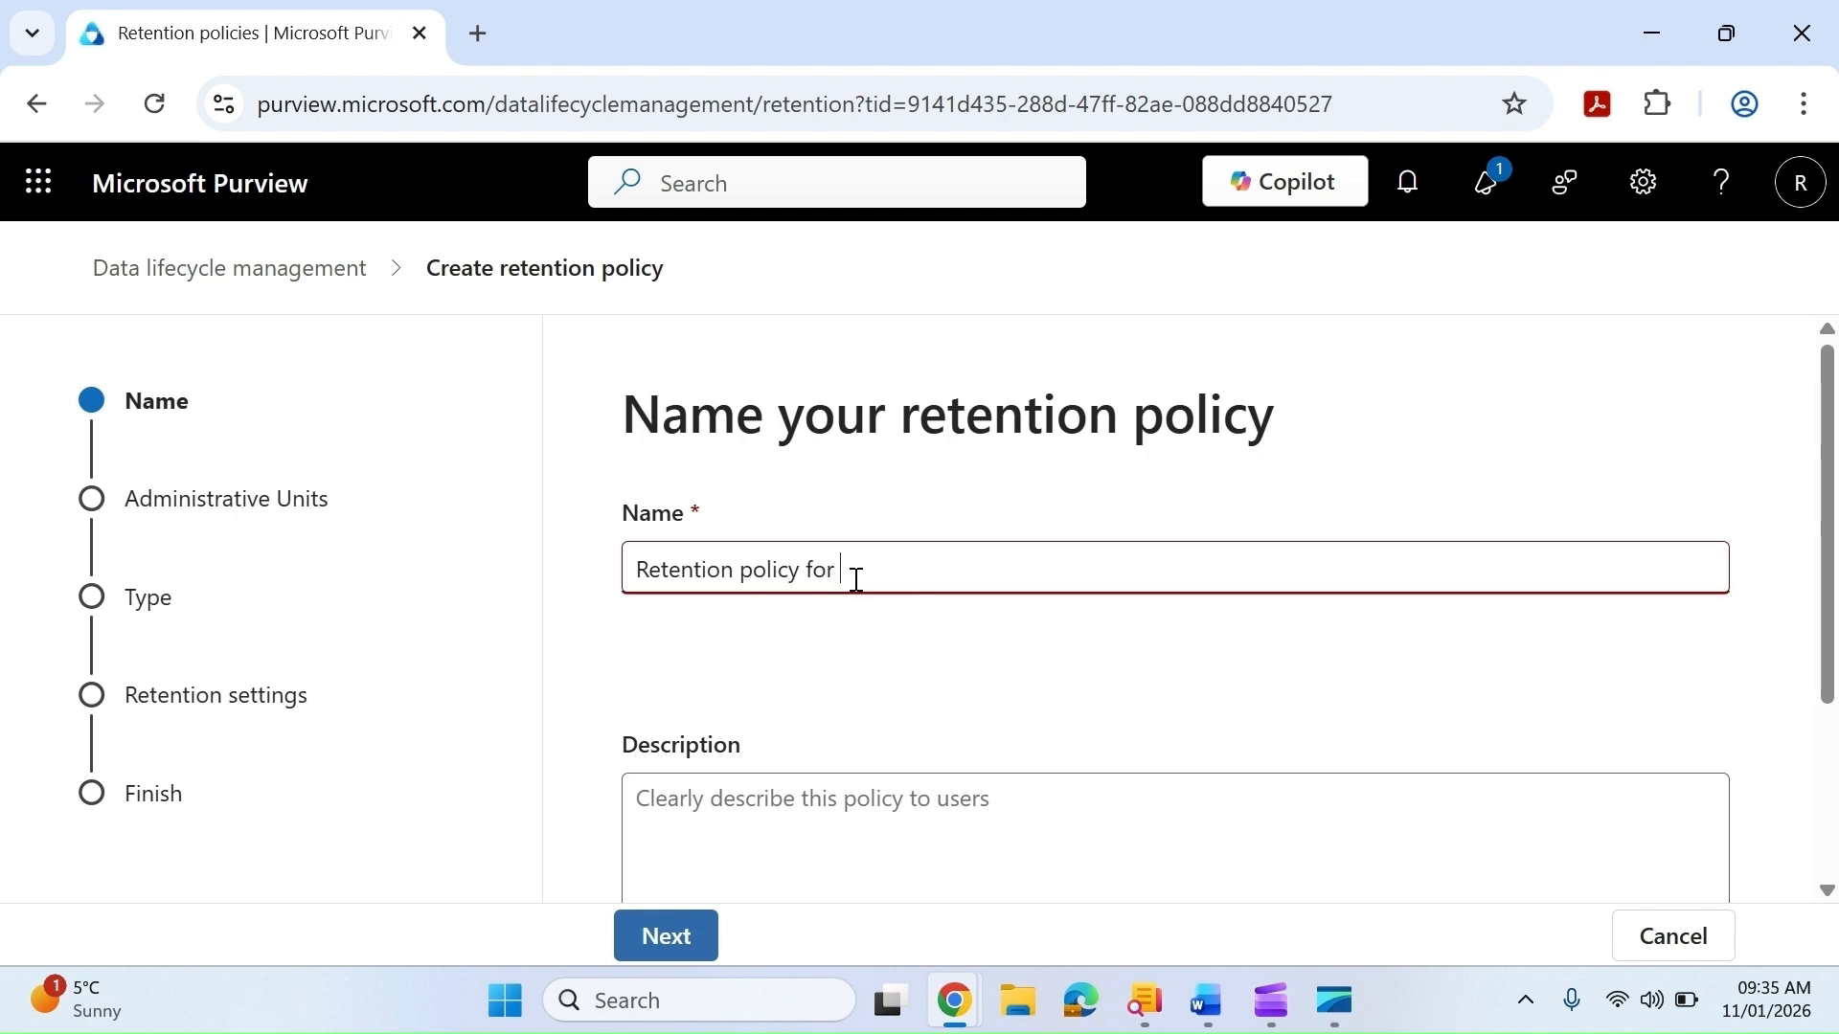
text(all user)
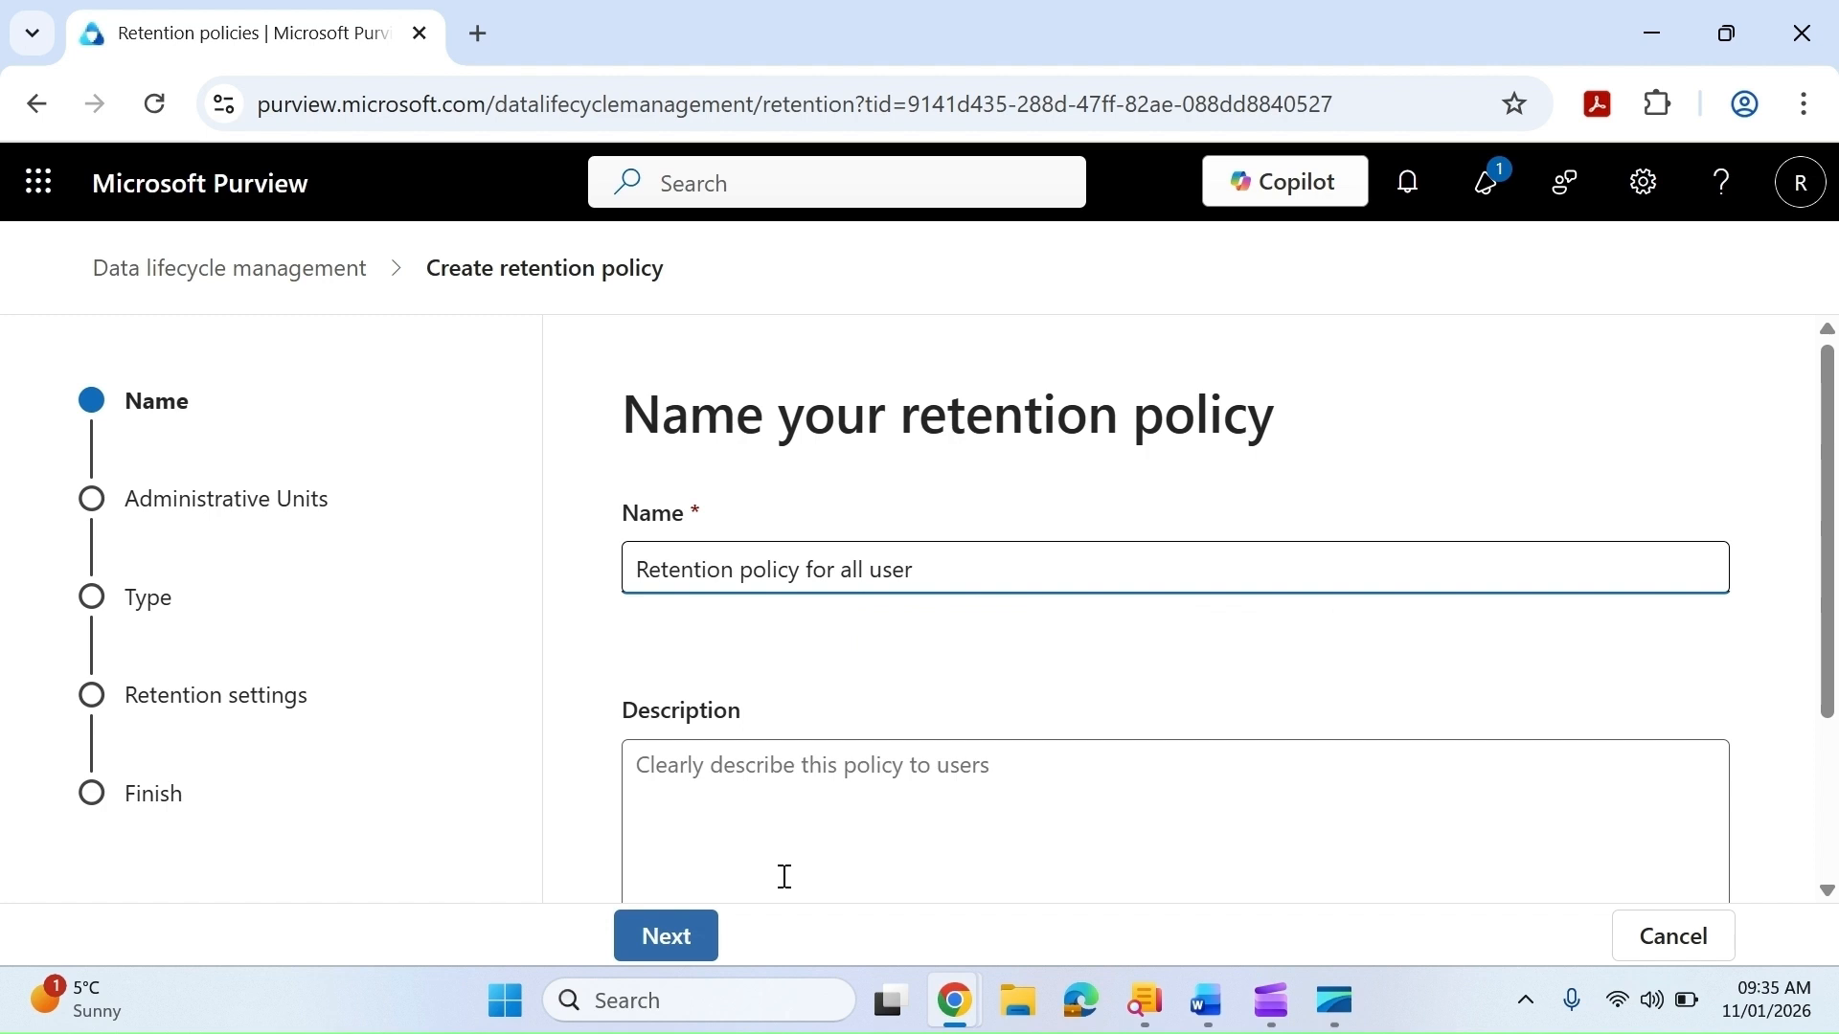
Keep the full directory as the policy scope and choose the Static retention policy type
click(701, 965)
click(694, 941)
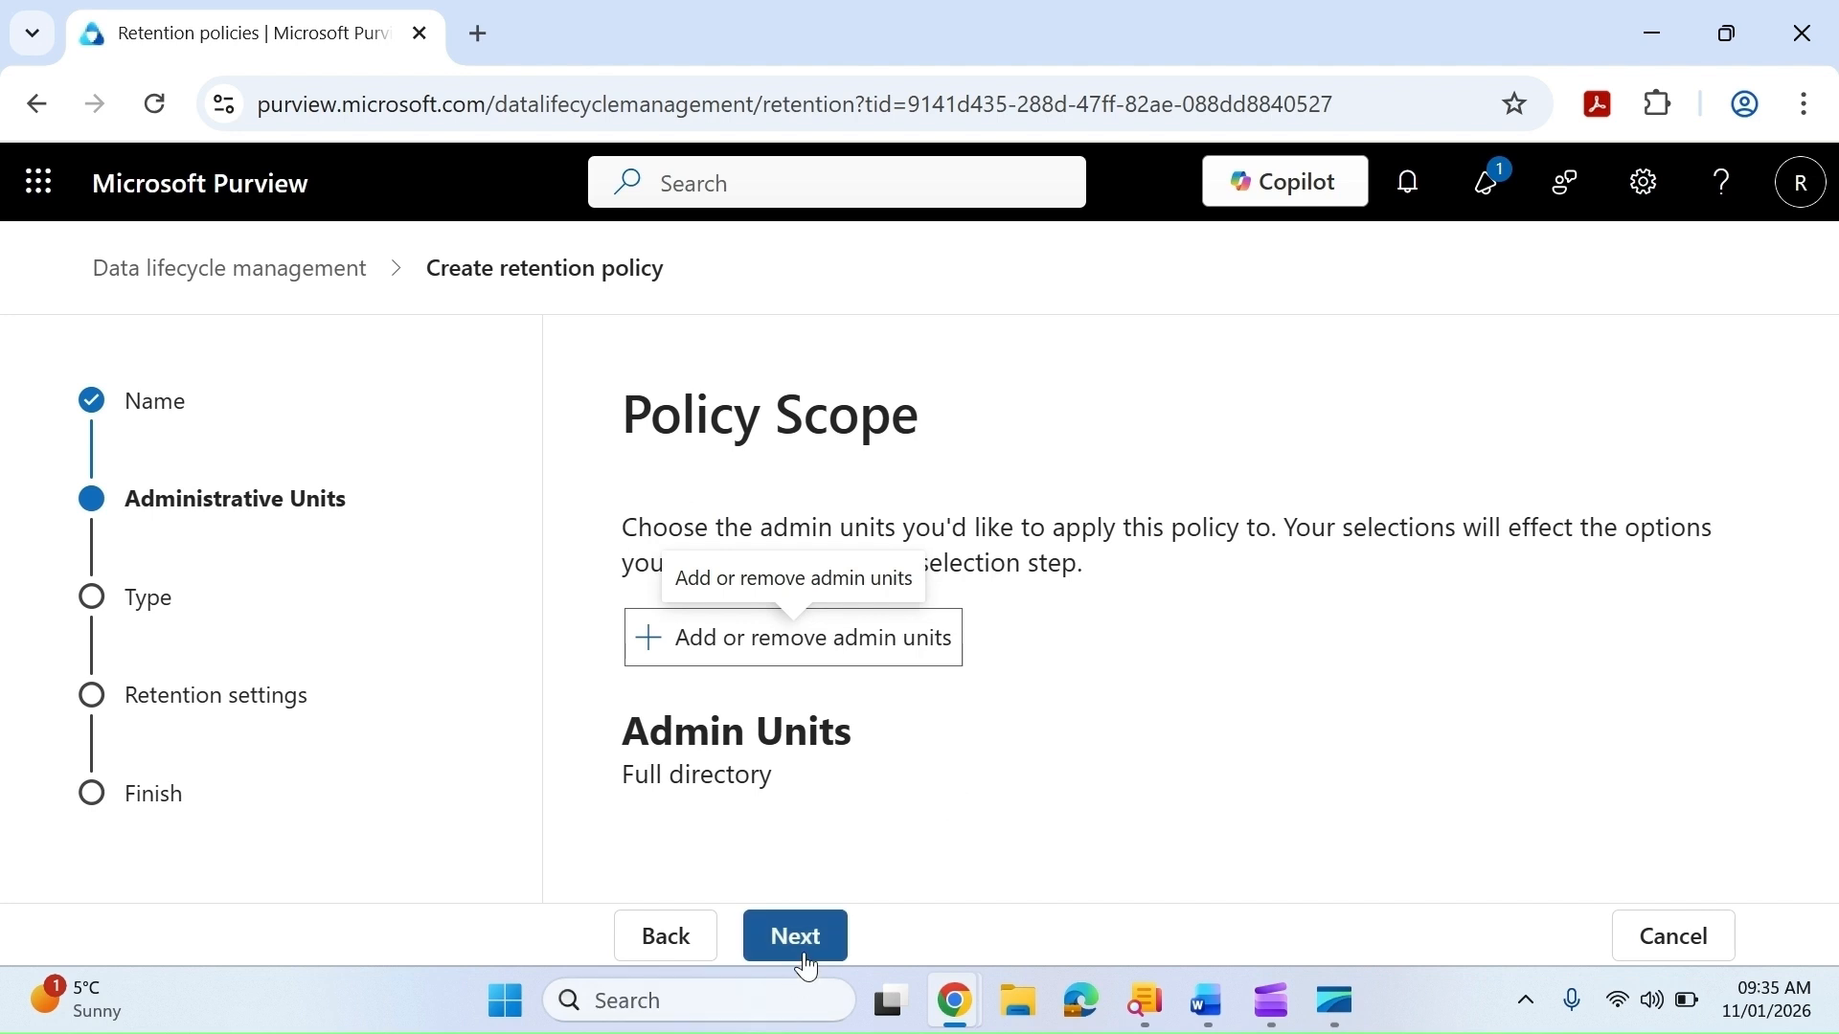
click(804, 939)
click(808, 939)
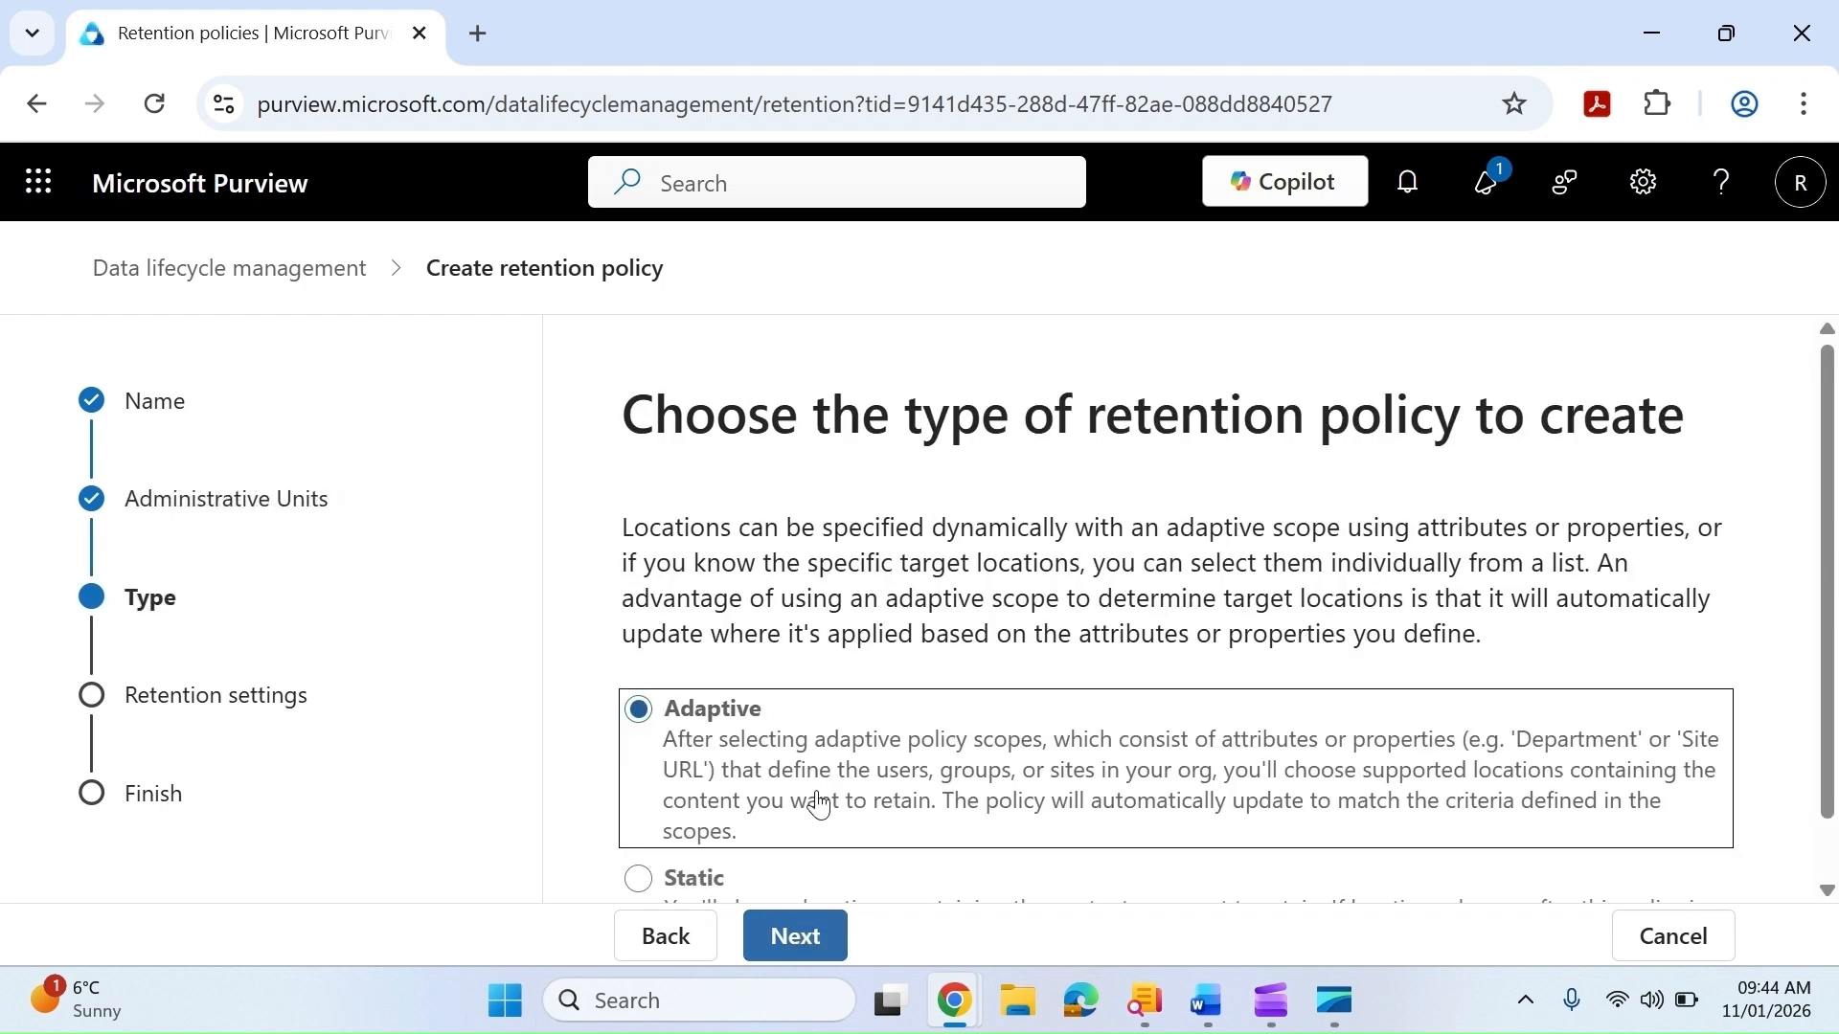
click(725, 883)
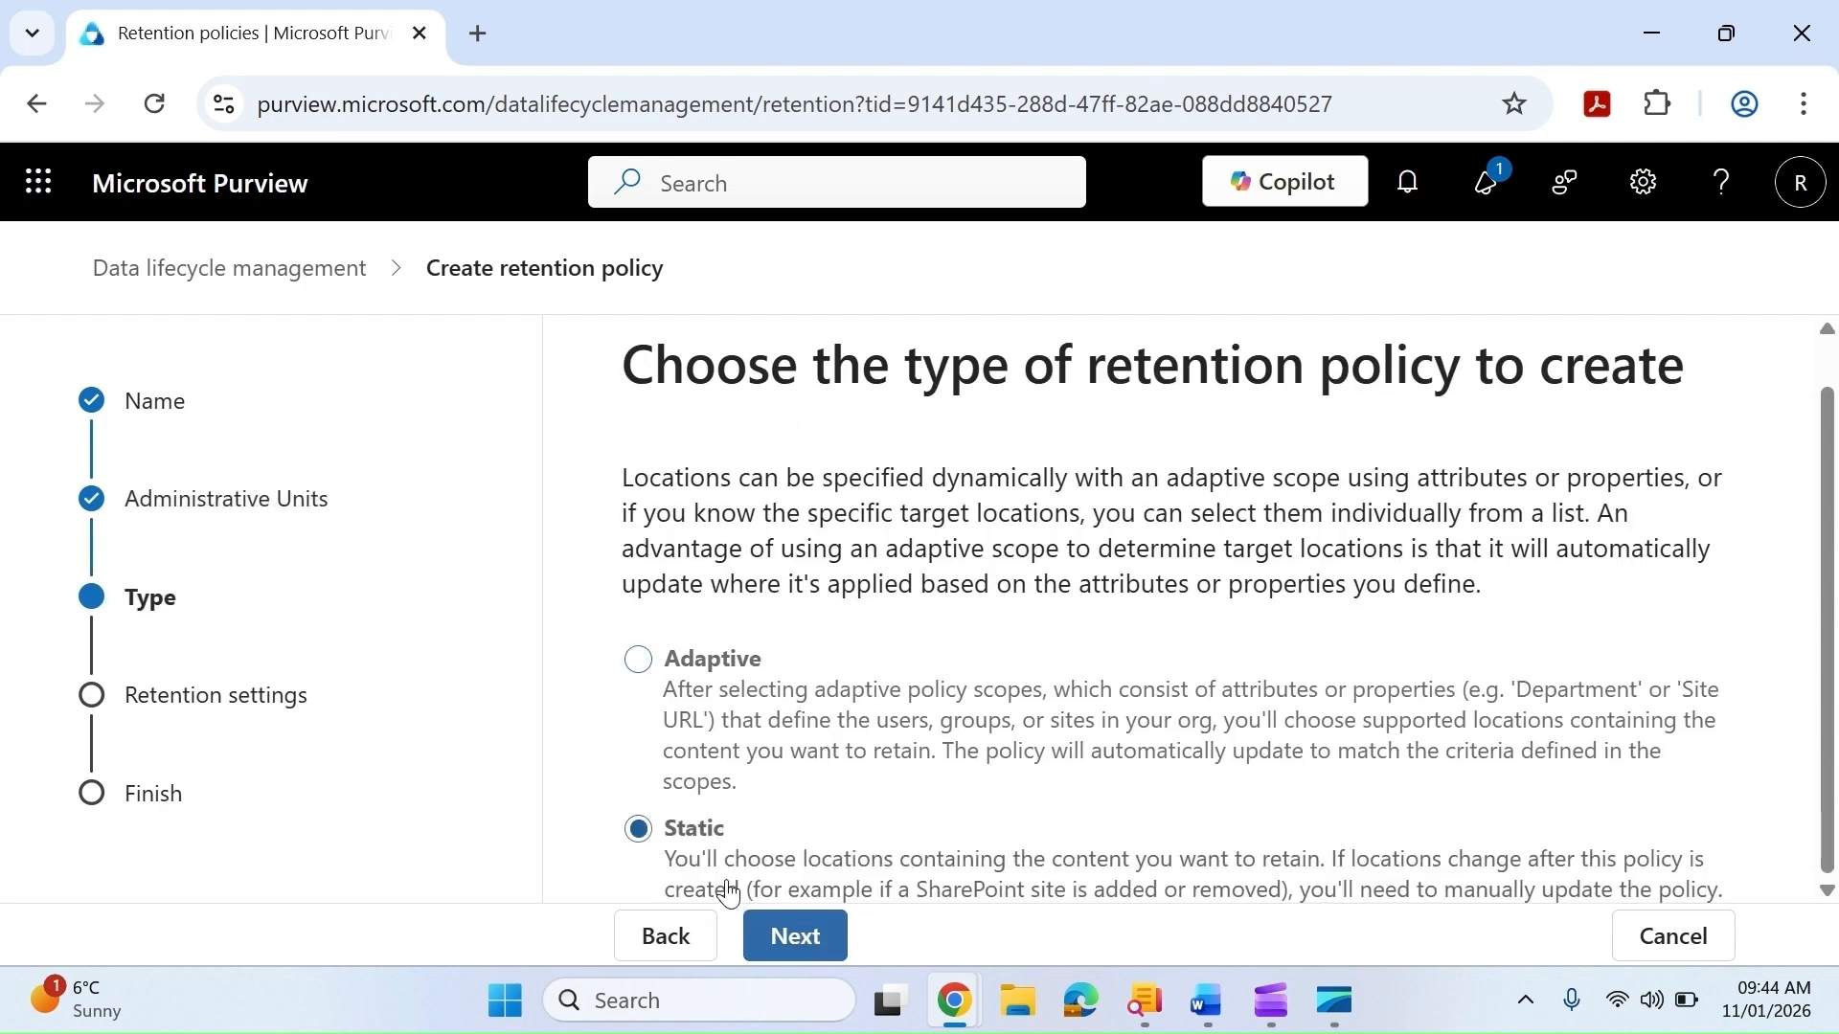
click(816, 938)
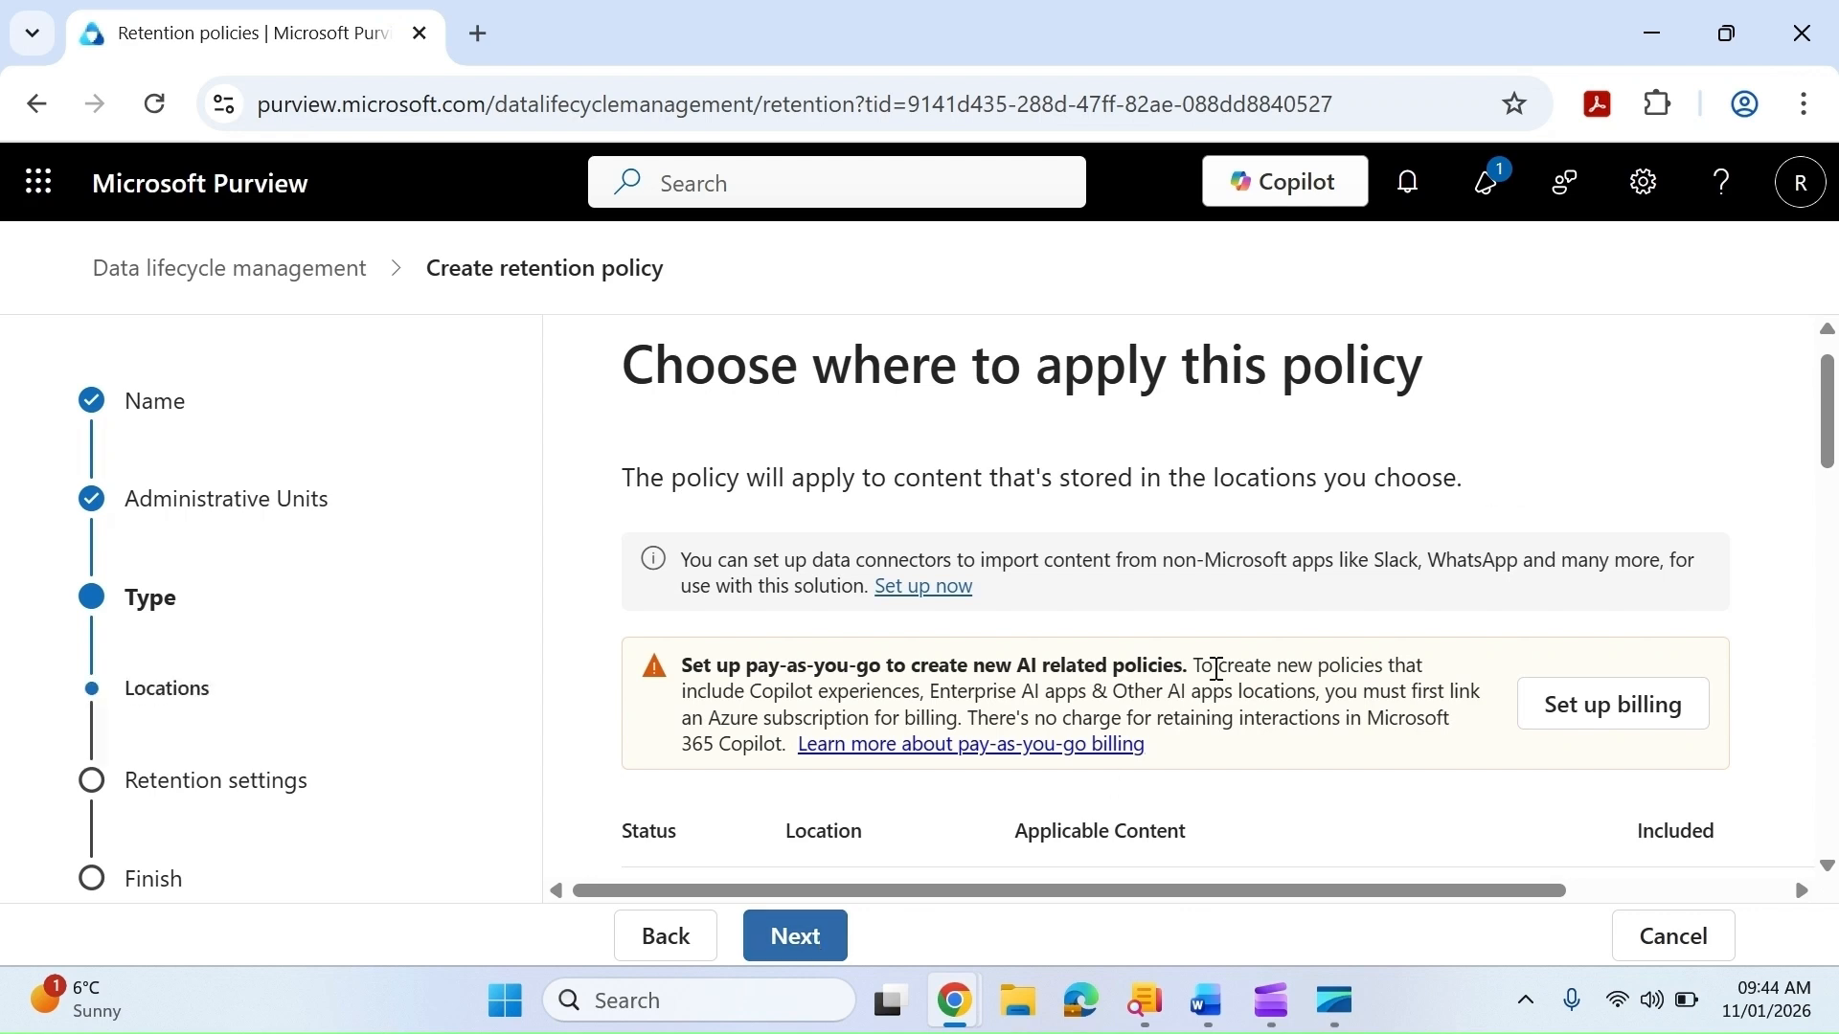
Limit the policy to all Exchange mailboxes by turning off the SharePoint sites, OneDrive accounts and Microsoft 365 Group locations
scroll(1296, 536, down, 2)
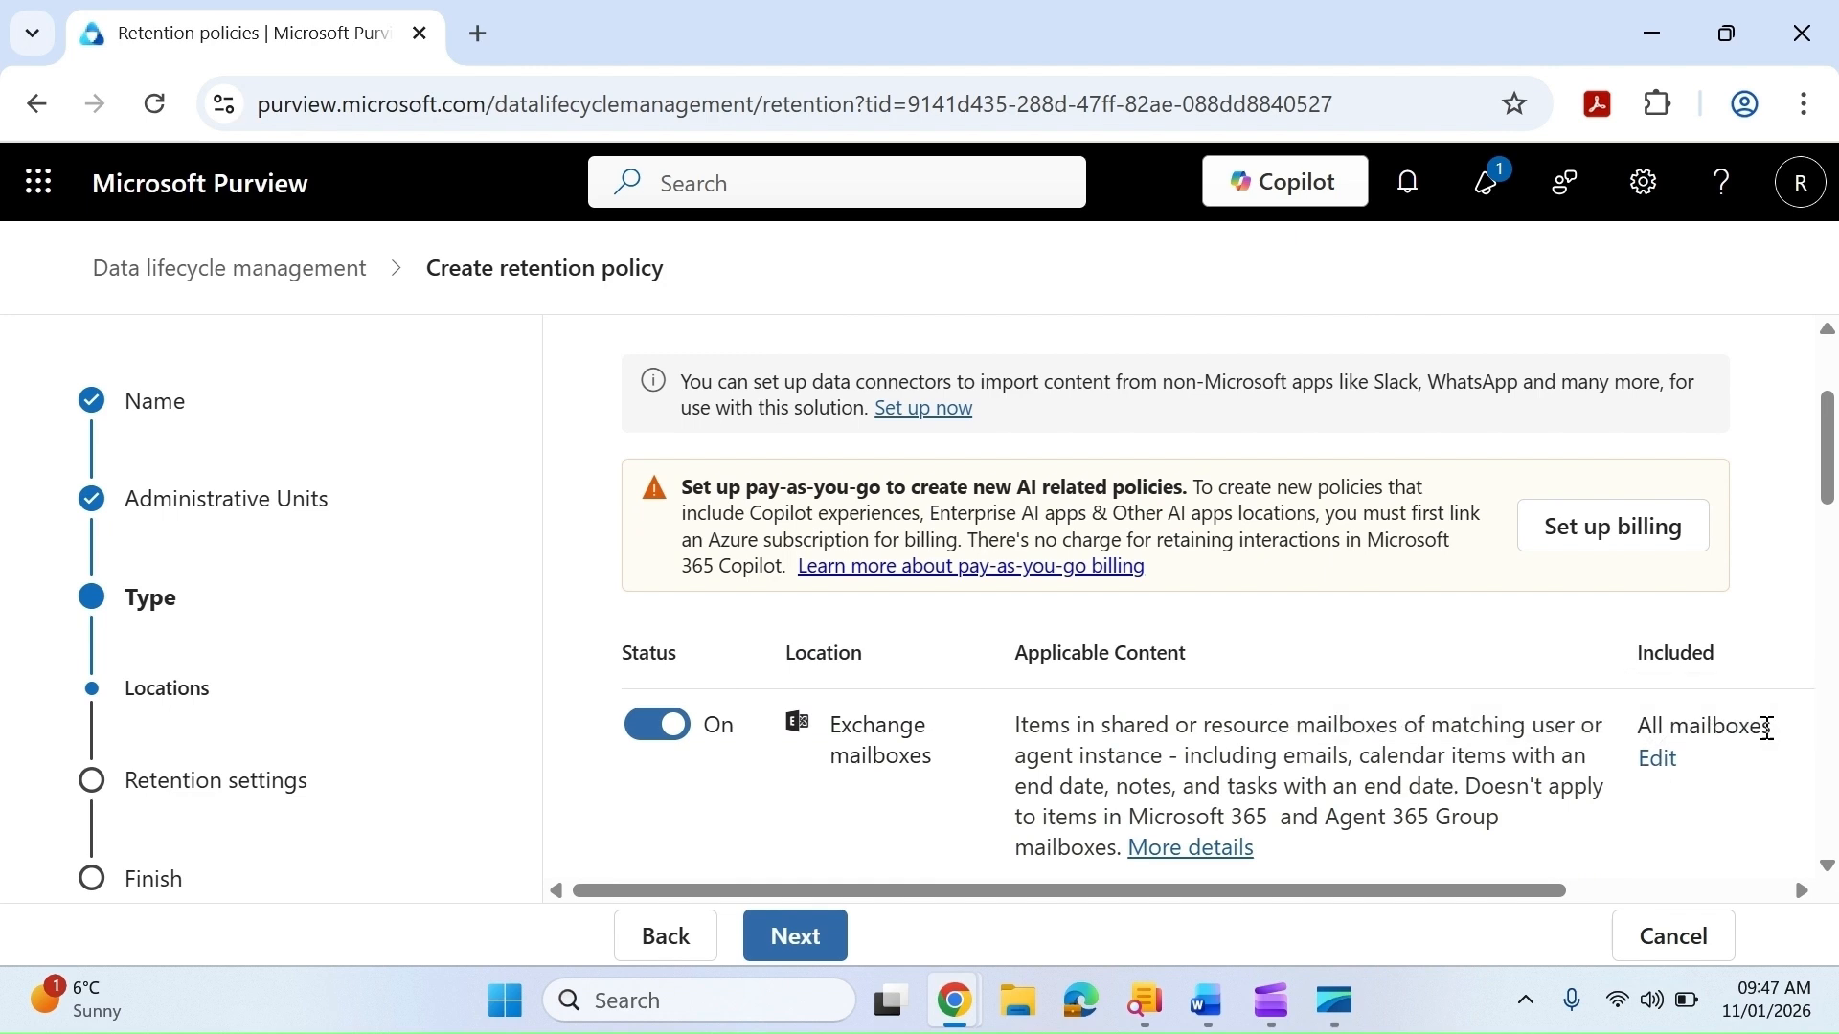
scroll(1322, 678, down, 2)
scroll(1317, 675, down, 3)
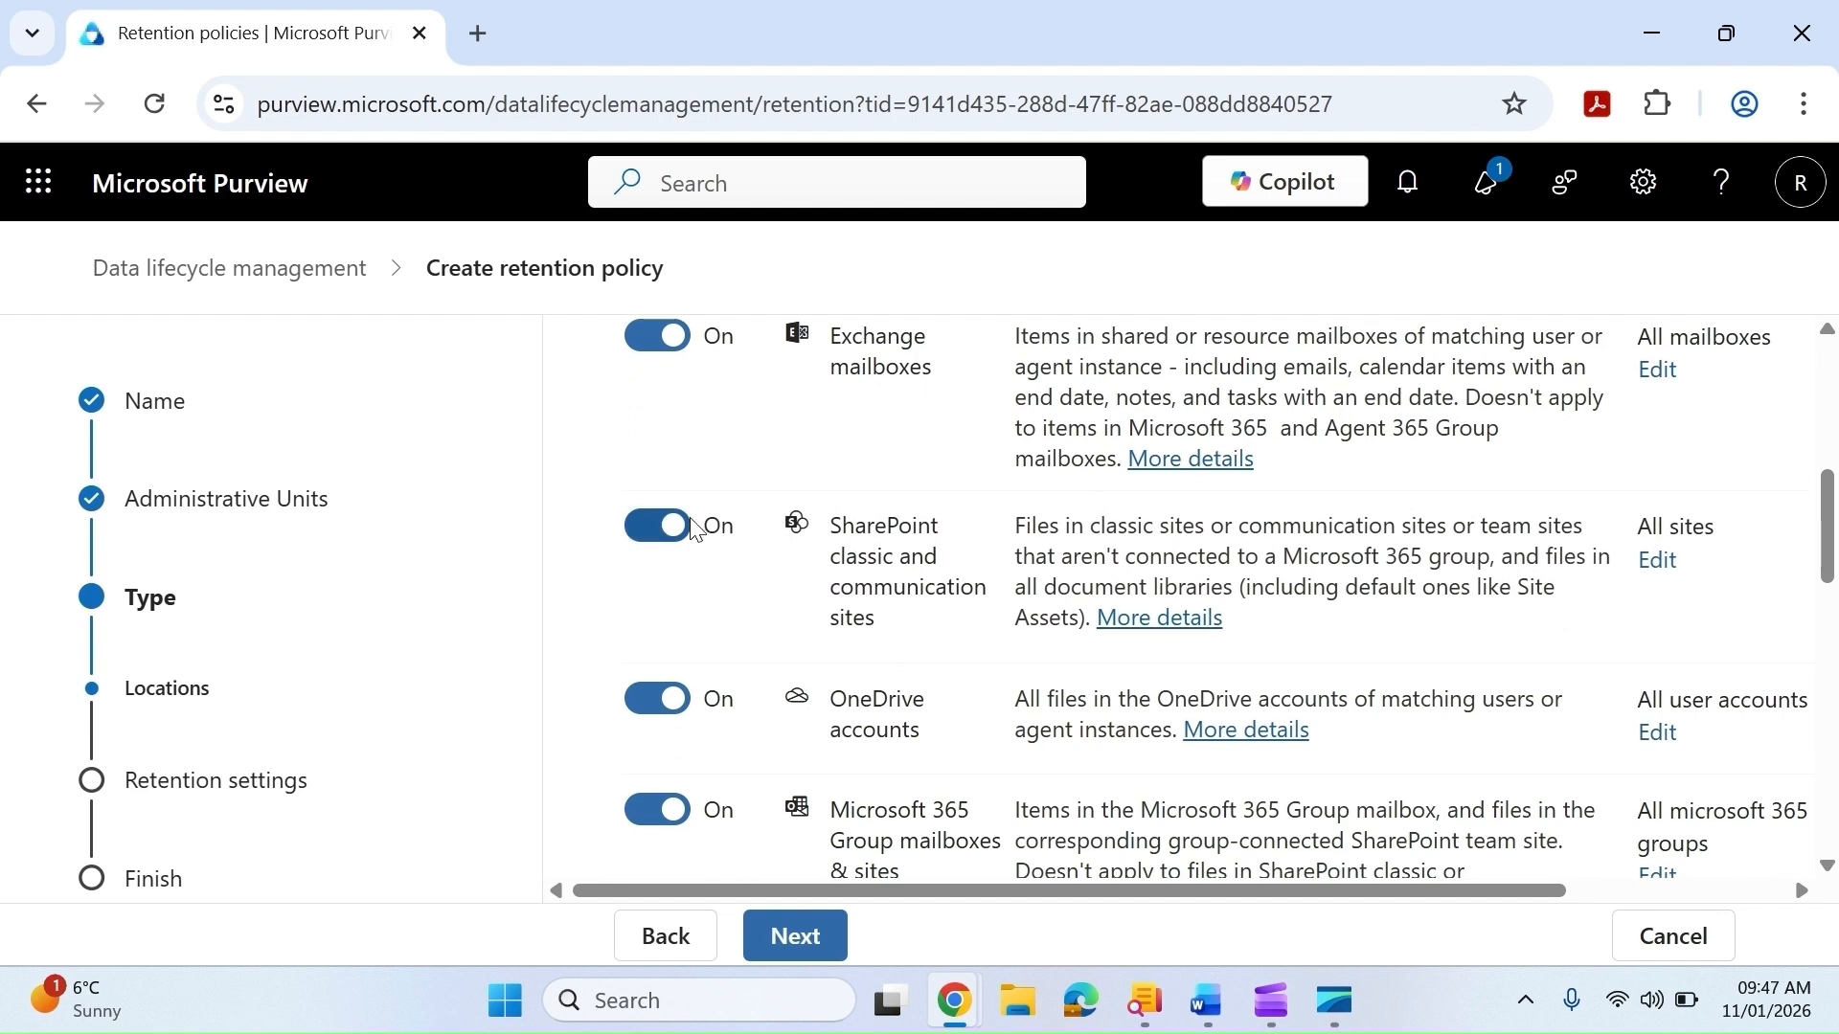
click(657, 524)
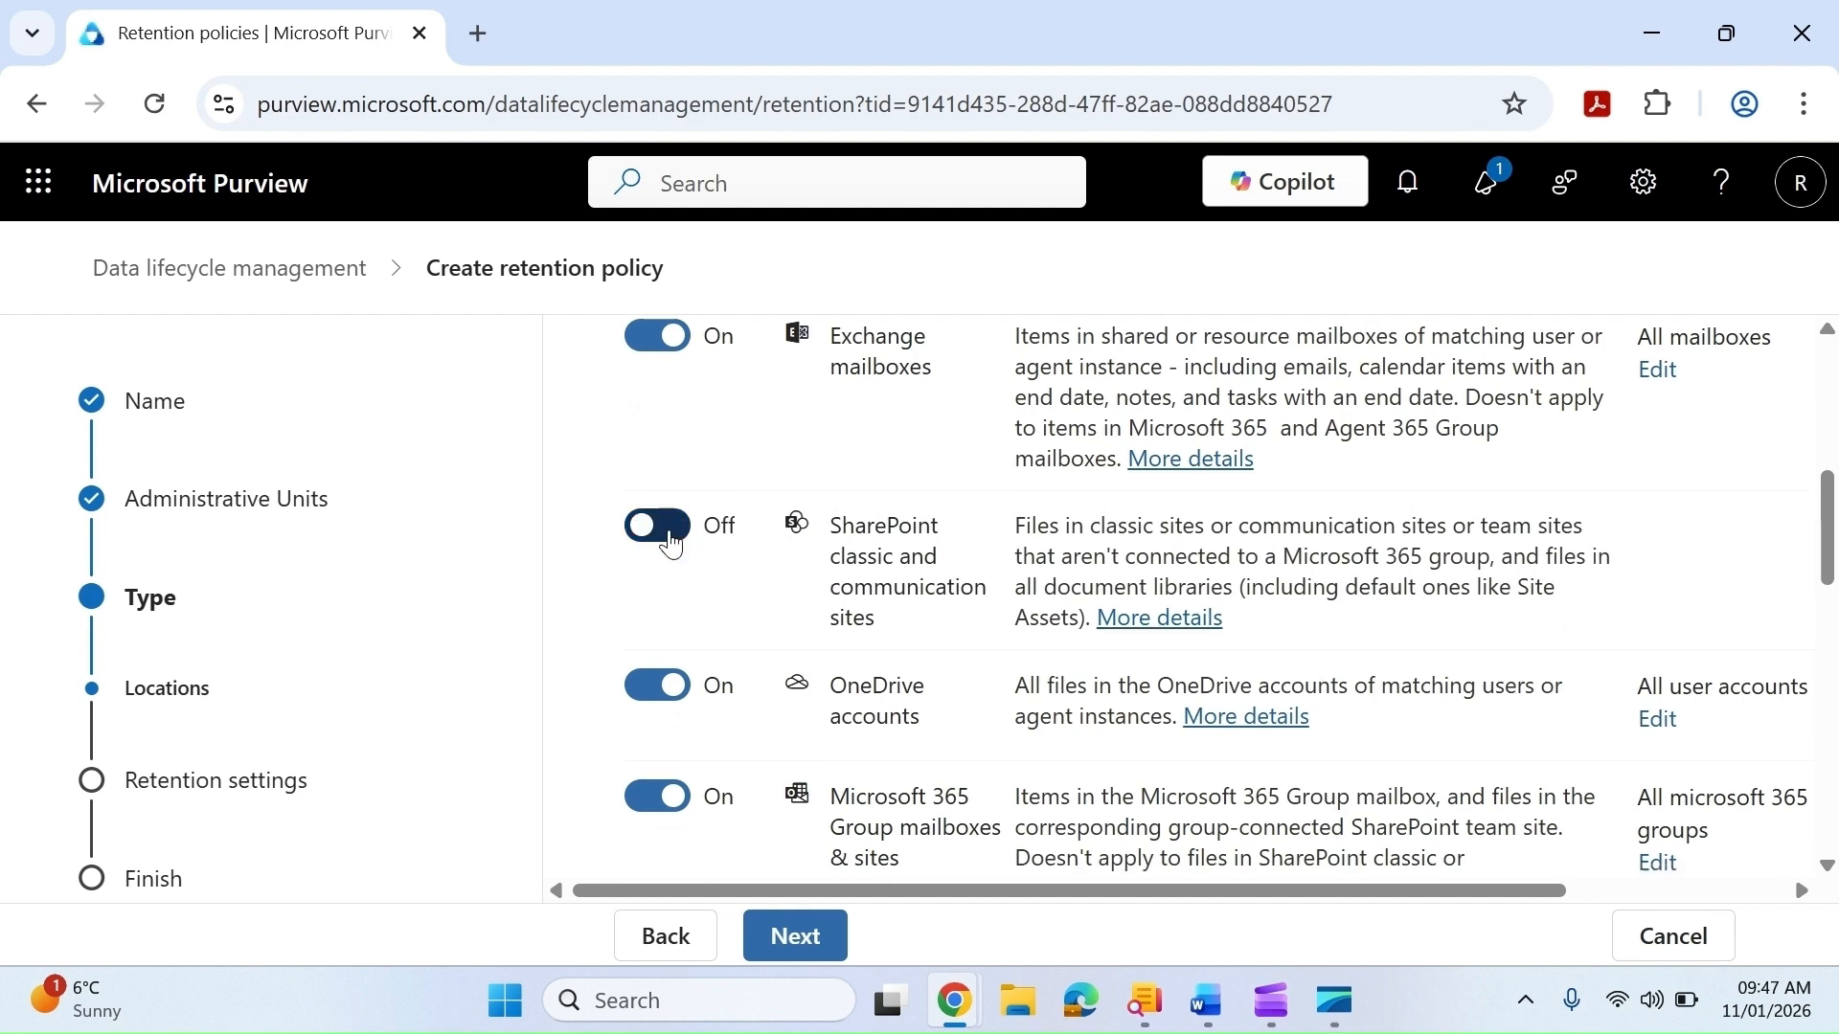
click(658, 686)
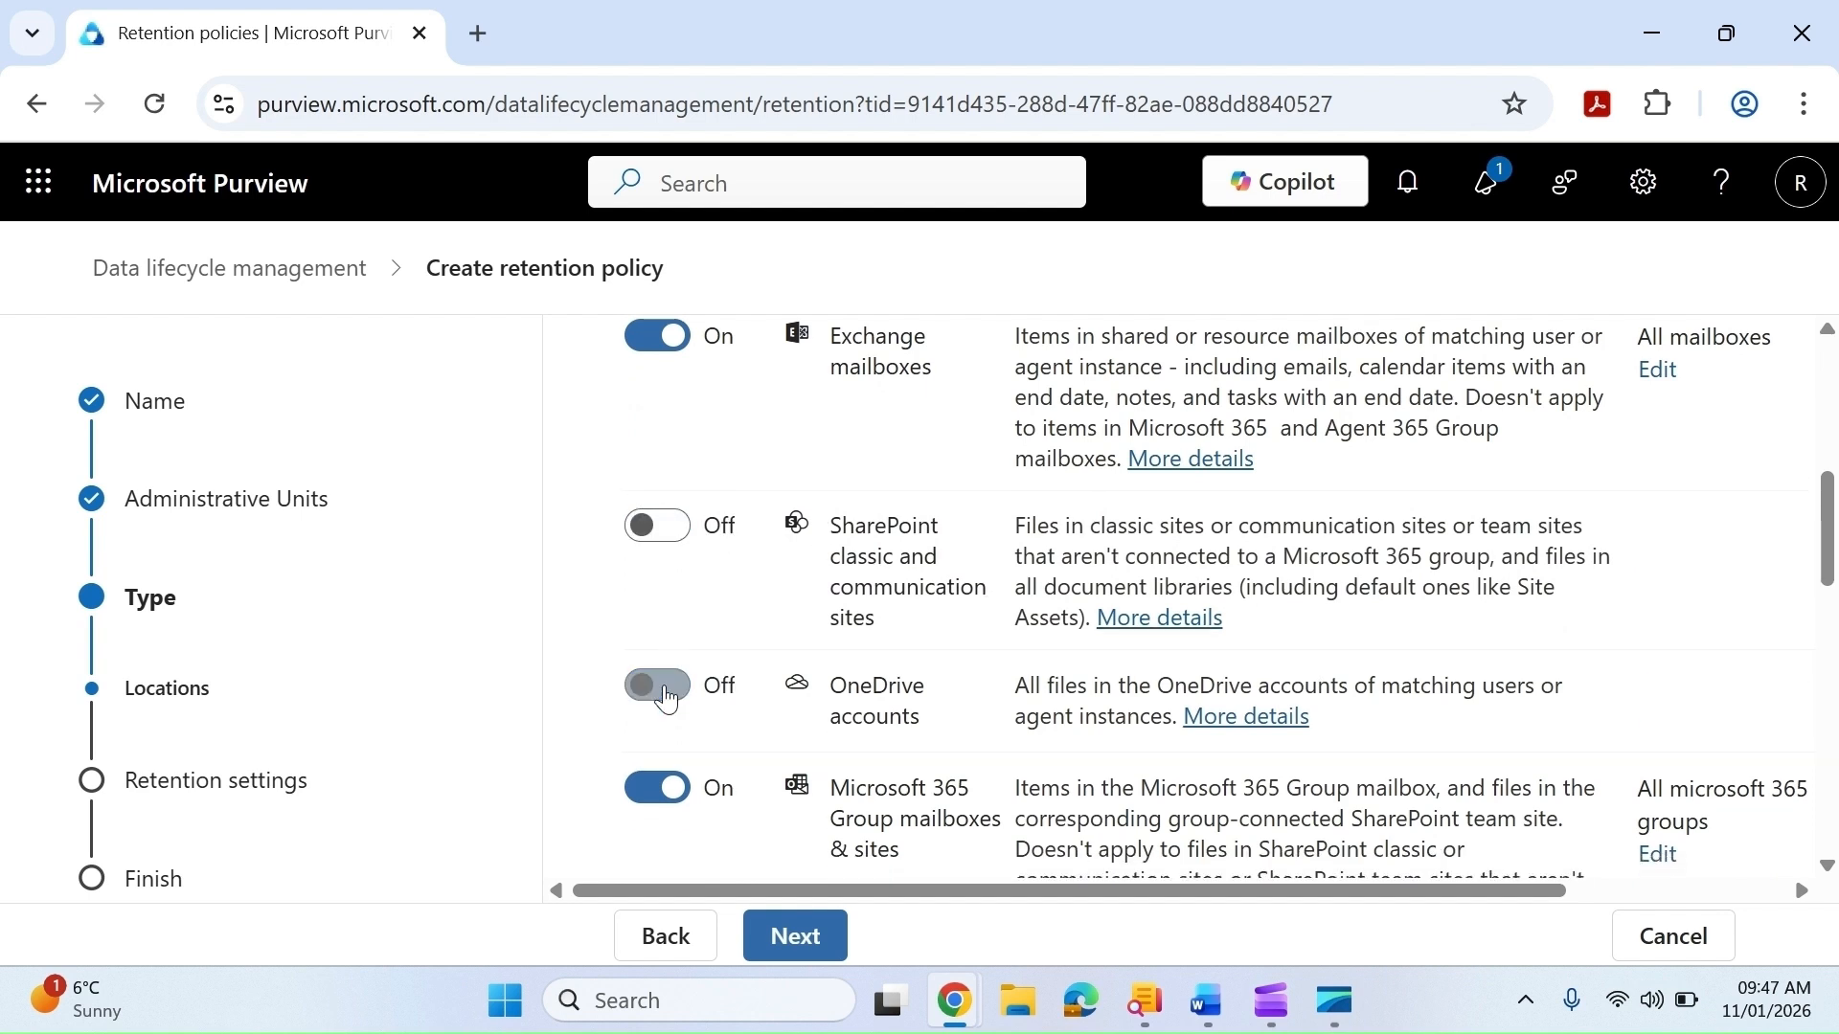
click(667, 801)
scroll(731, 833, down, 1)
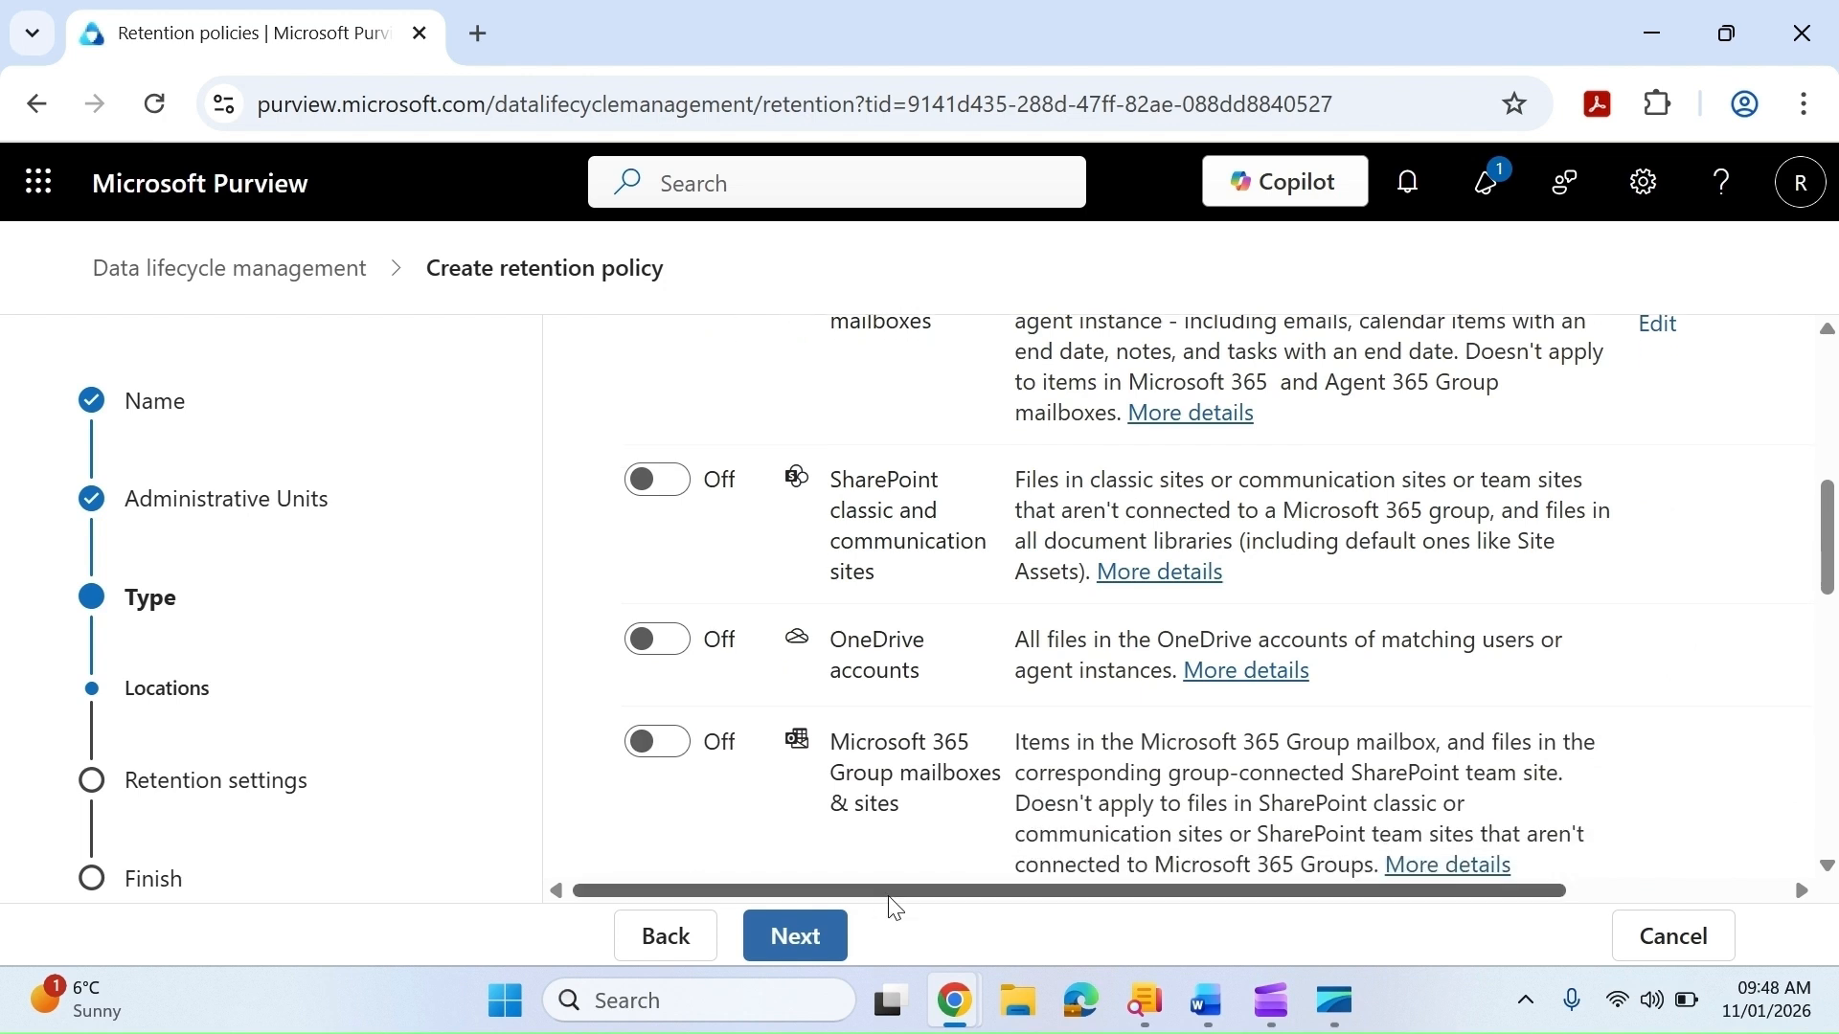
click(828, 935)
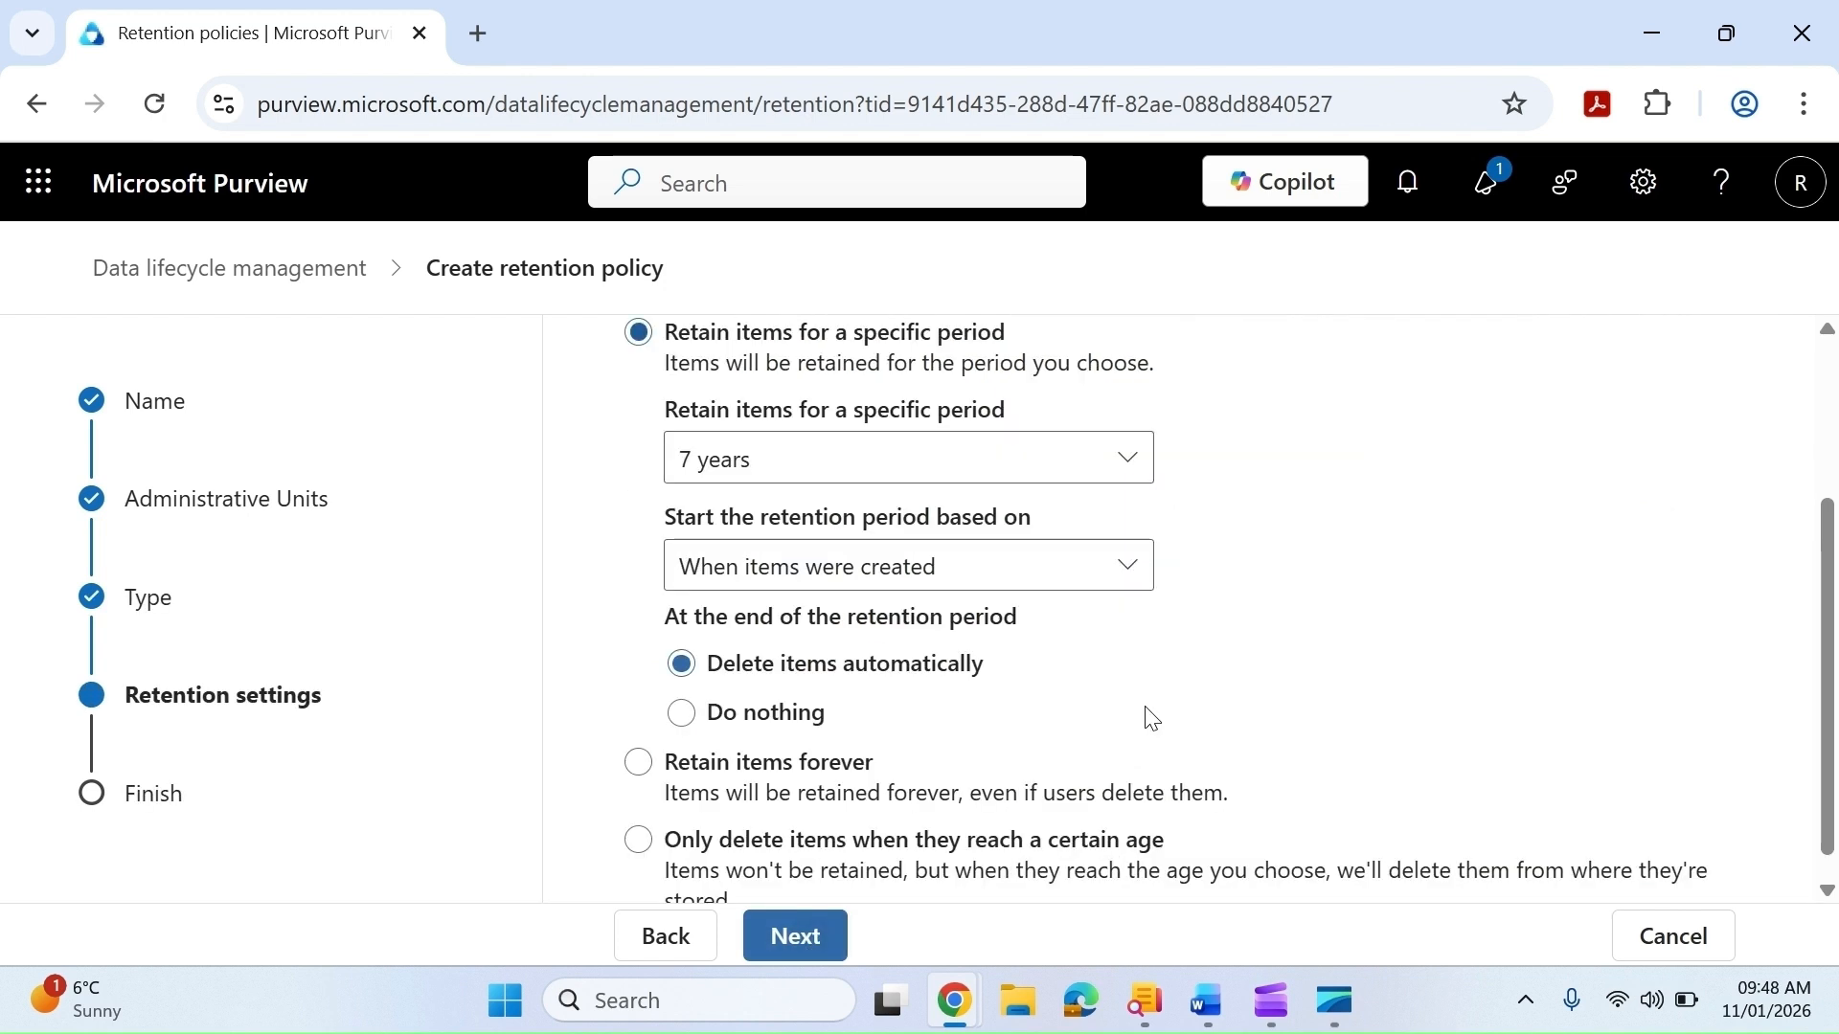
Retain items for 5 years based on when they were last modified, keeping automatic deletion at the end of the period
scroll(1149, 709, up, 1)
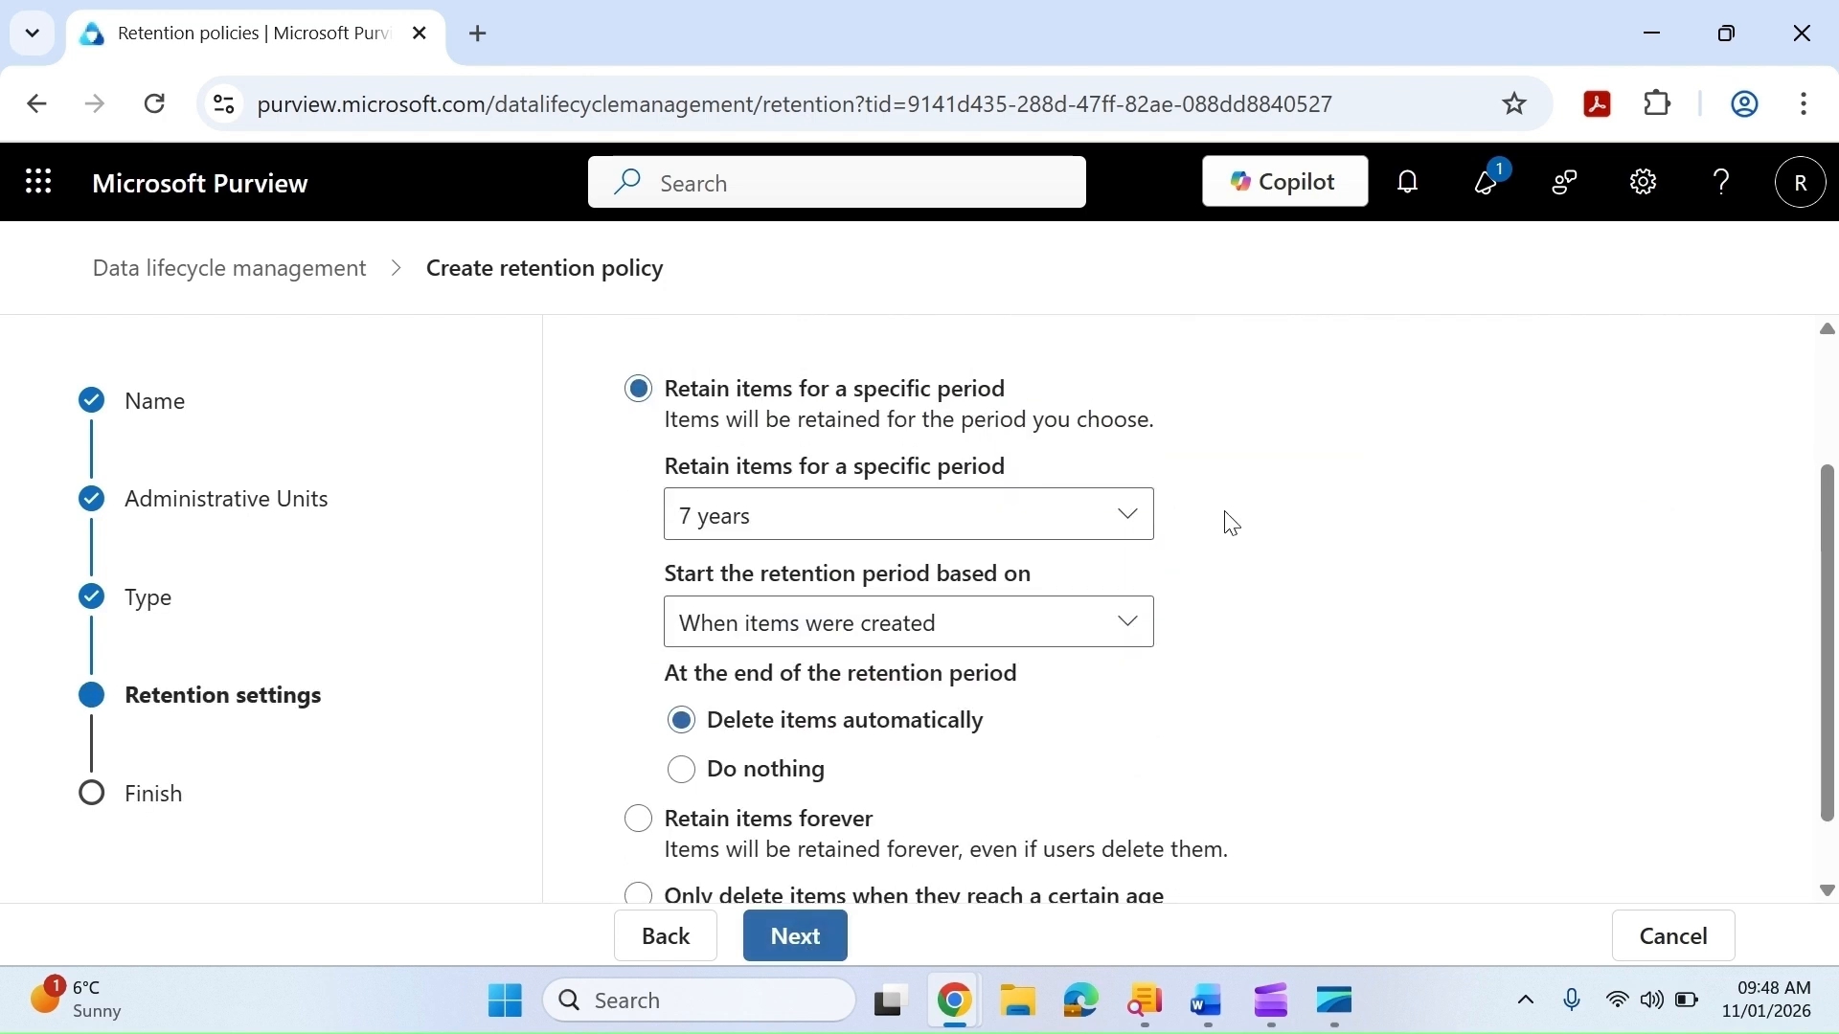
click(1130, 513)
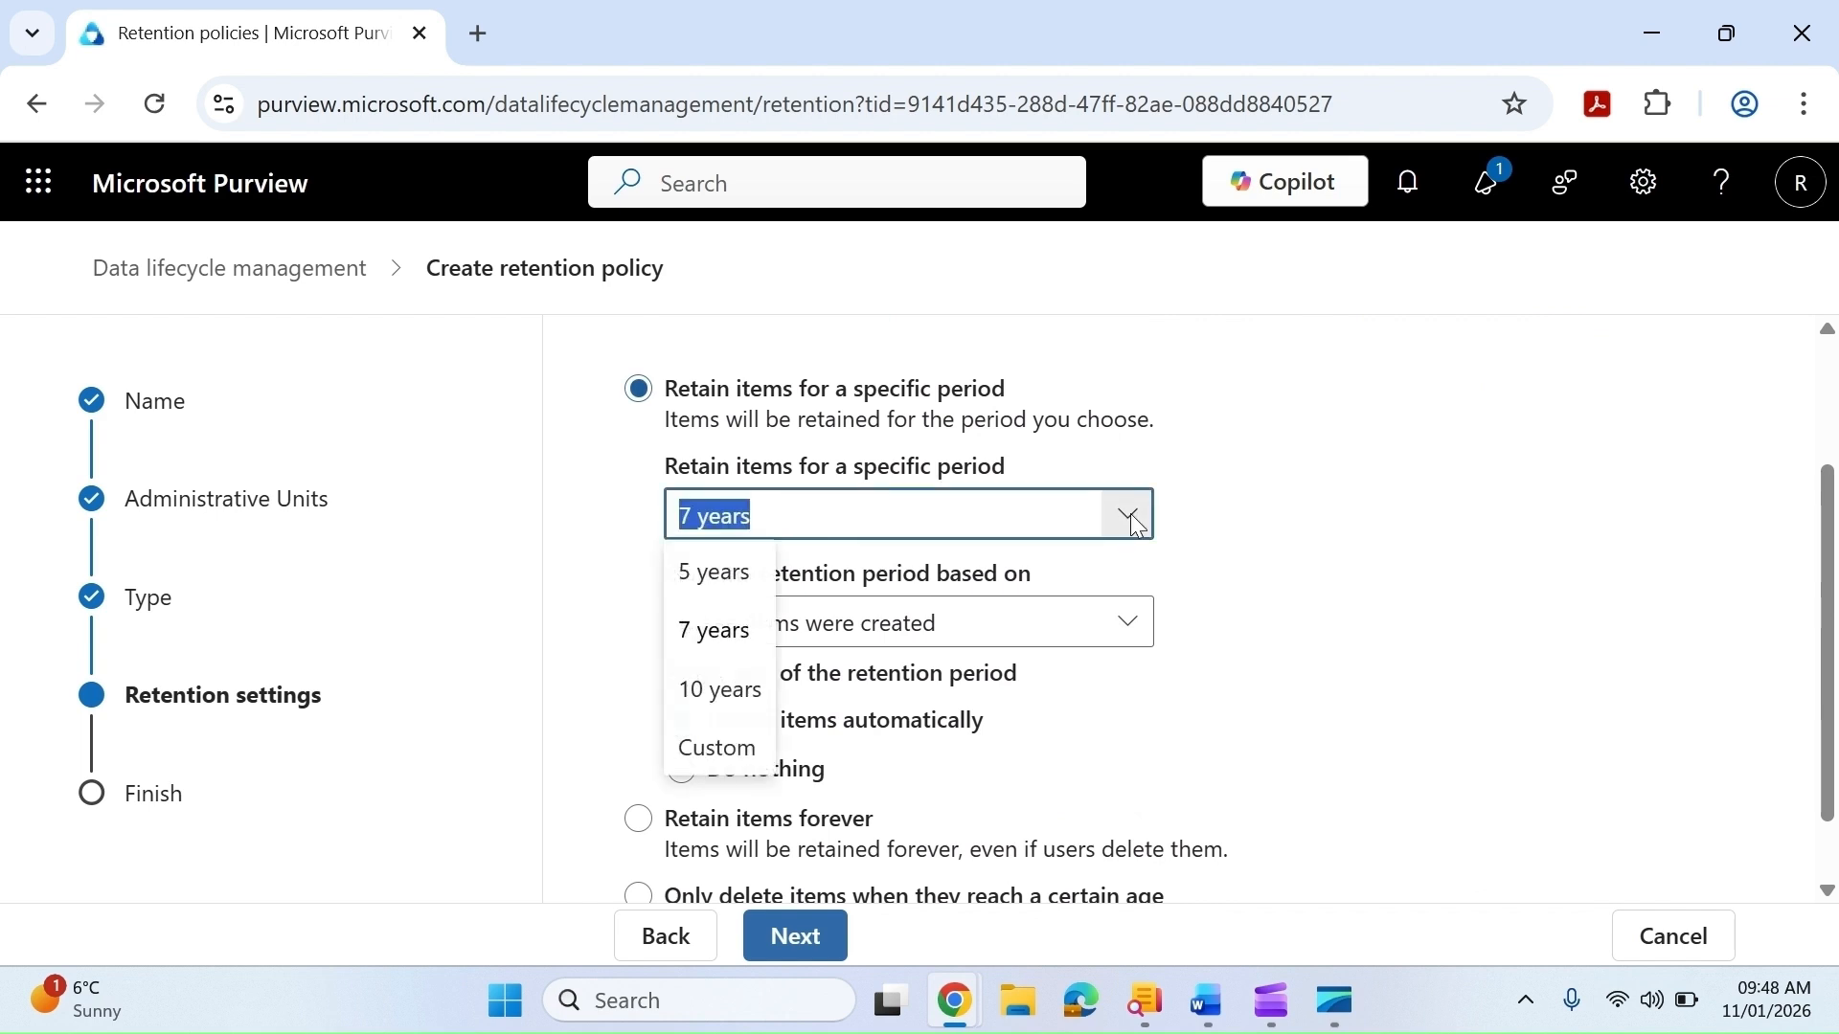
click(714, 575)
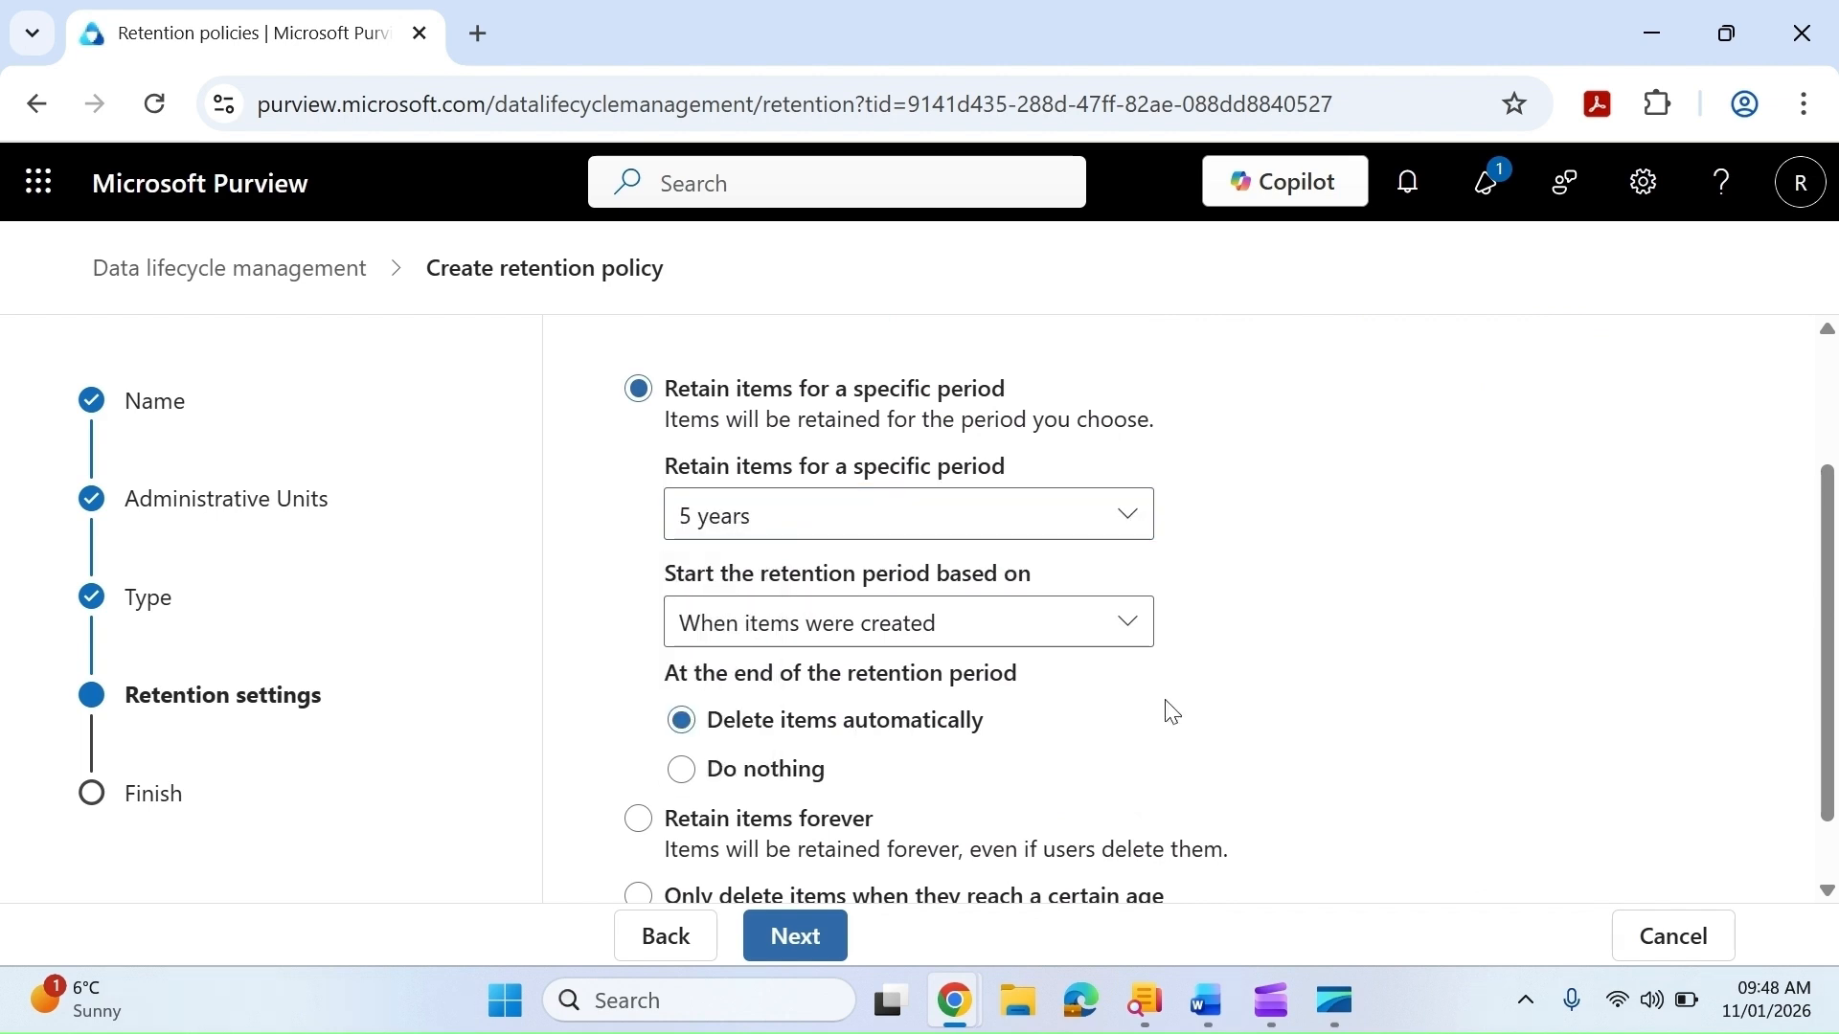
click(1123, 624)
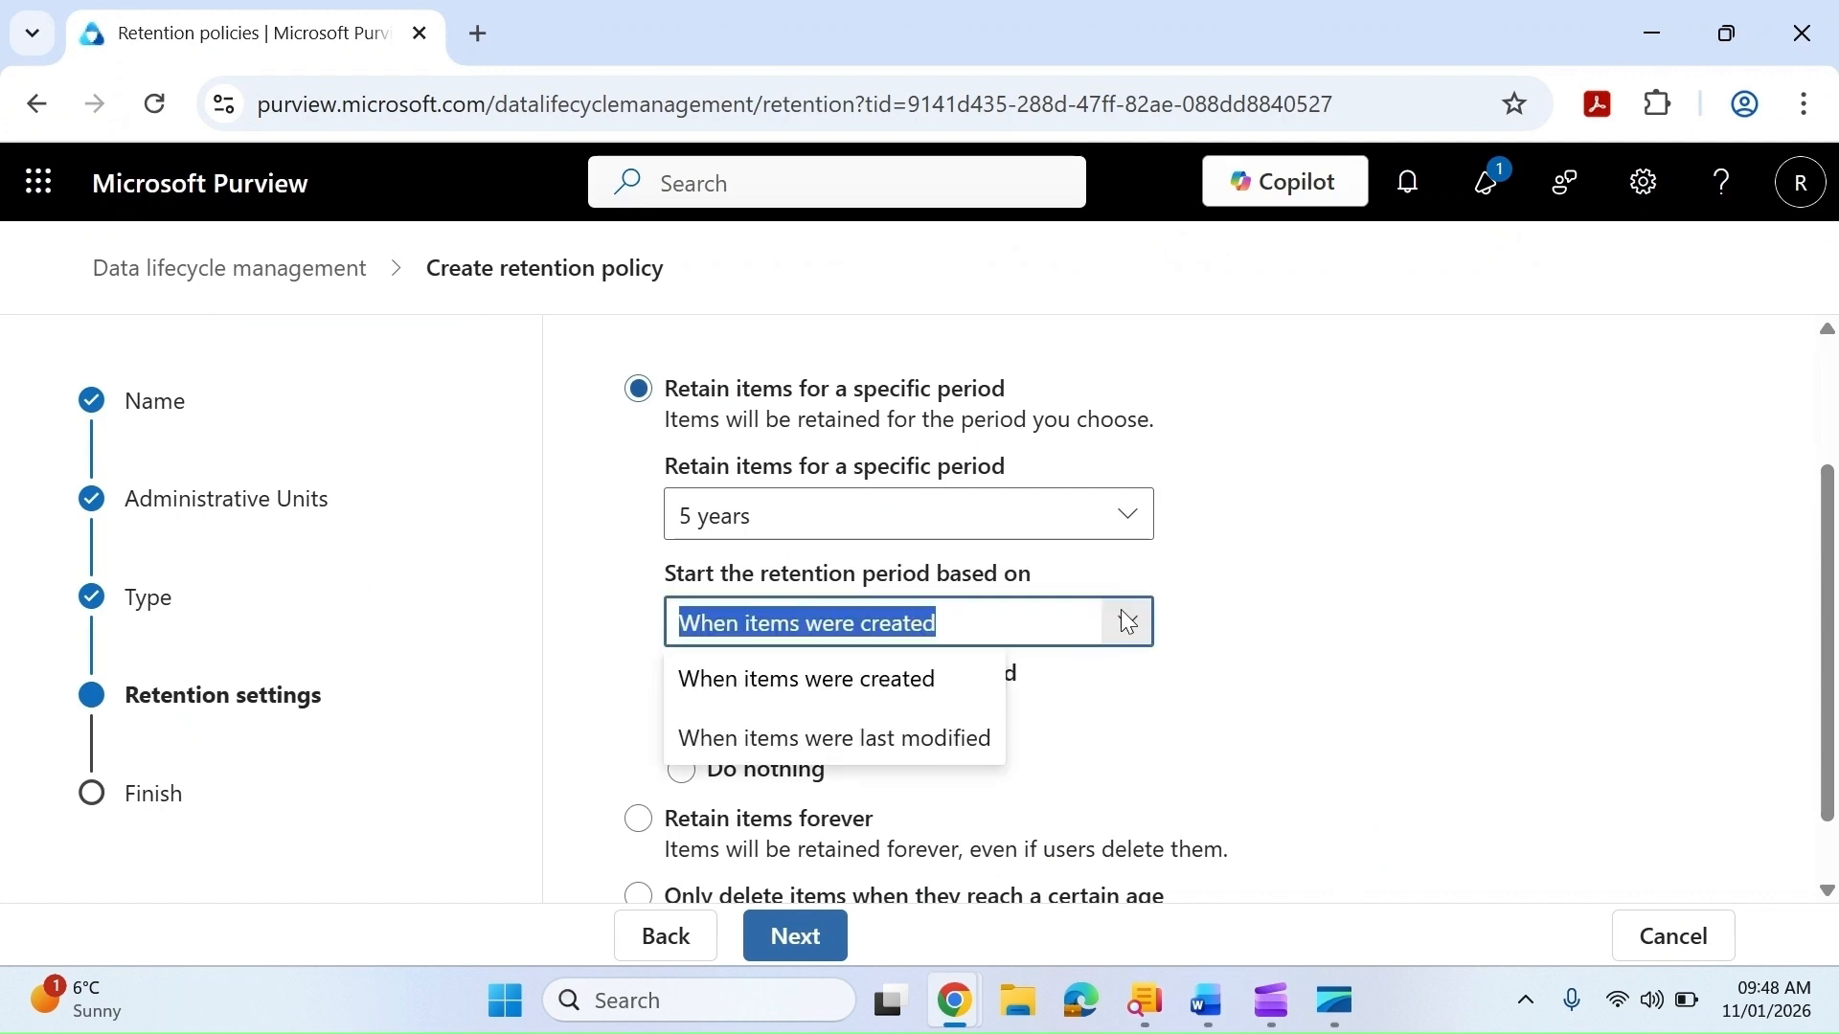
click(839, 739)
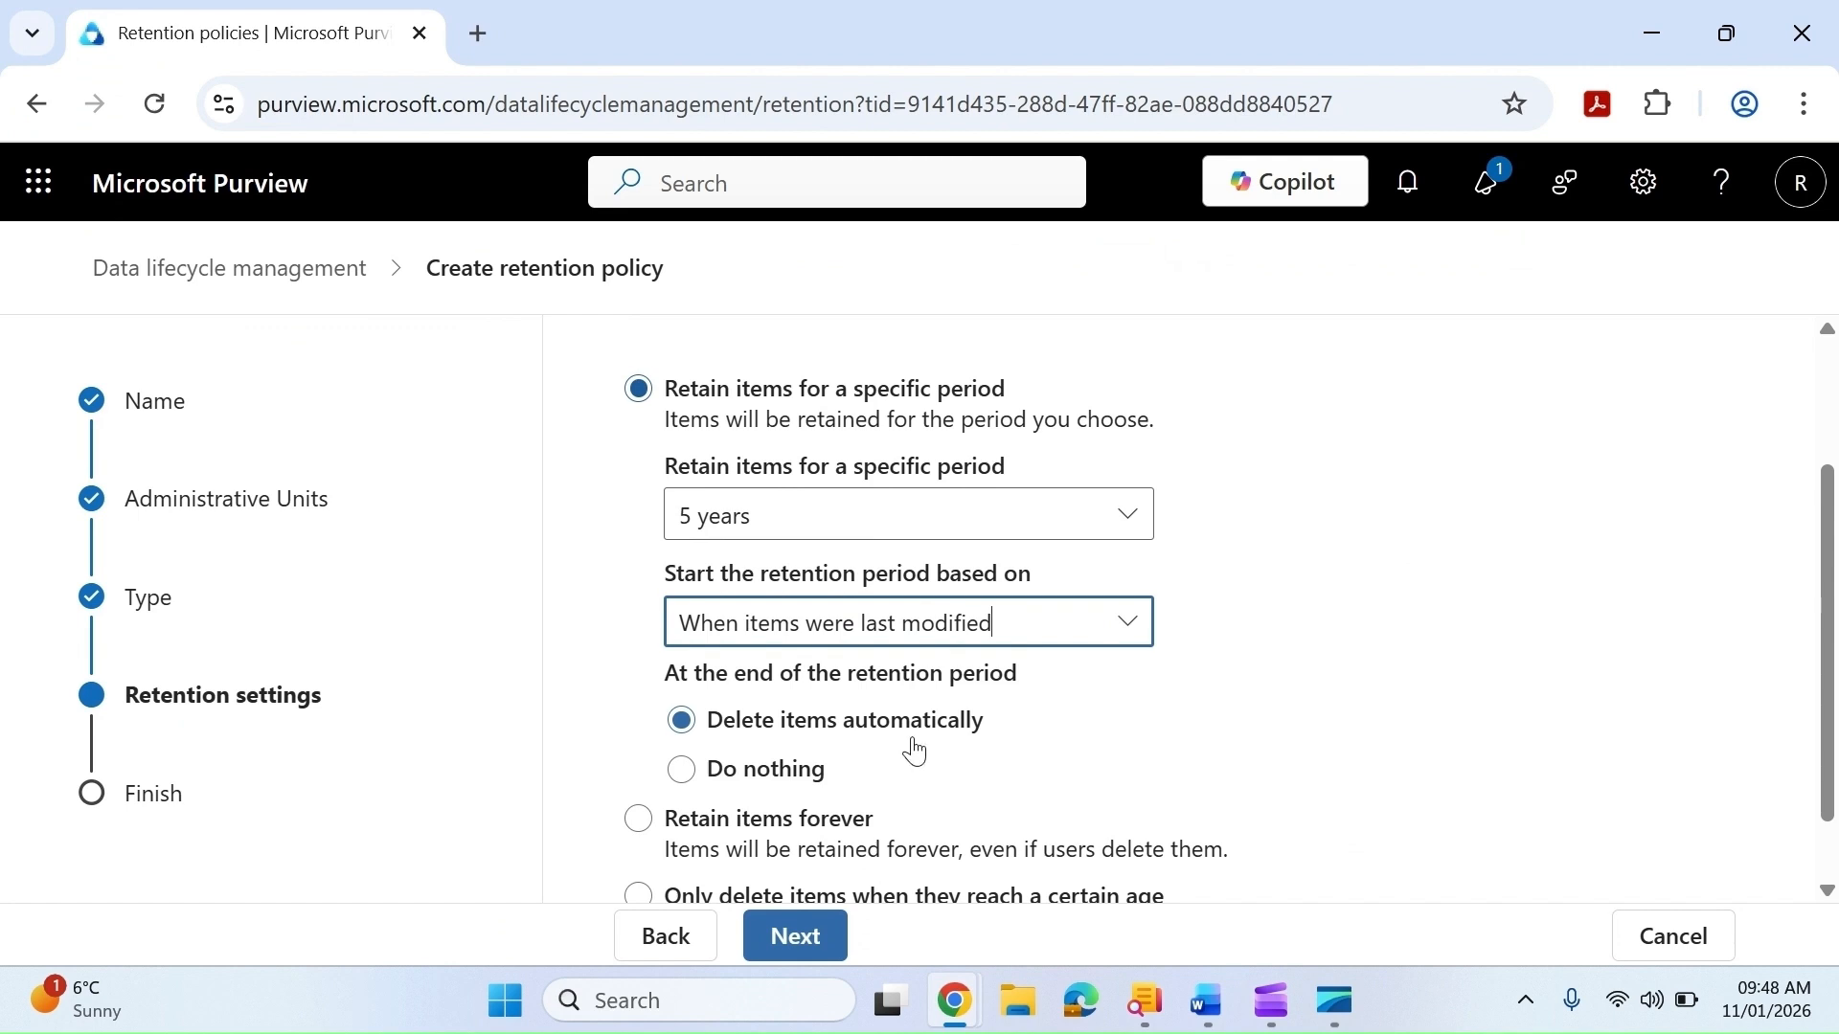
scroll(886, 859, down, 1)
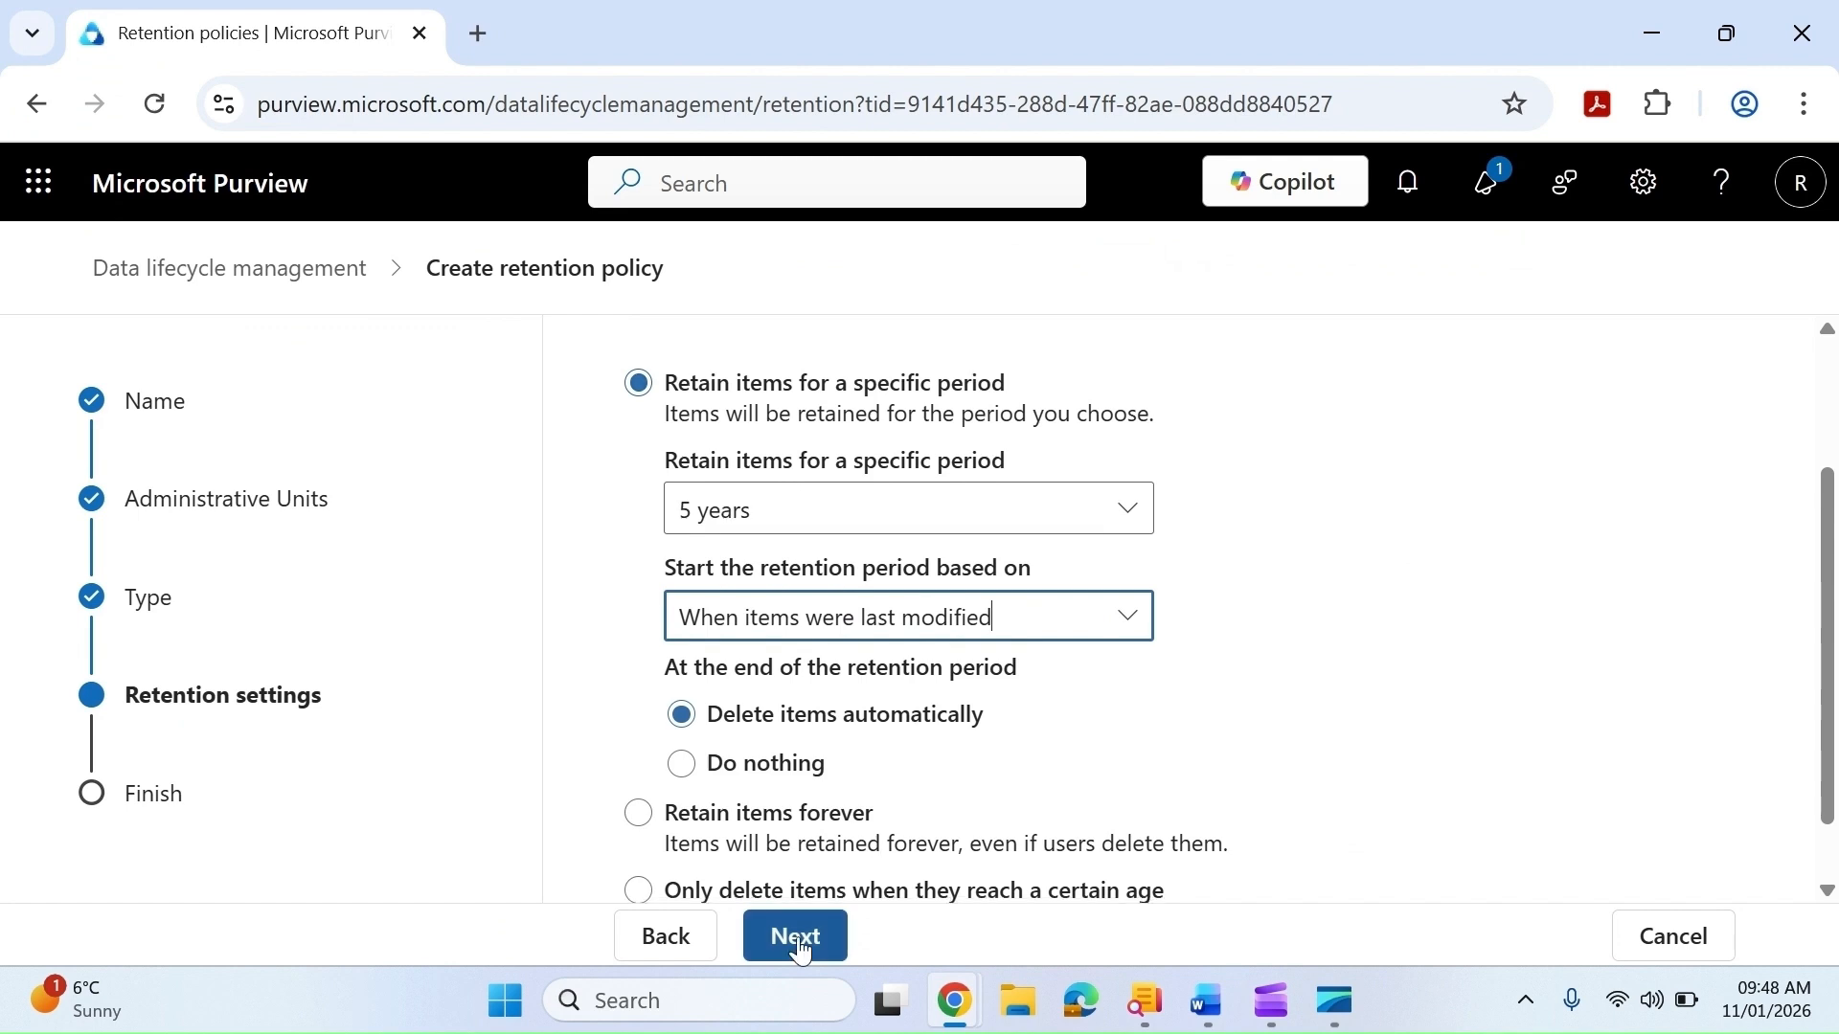
click(802, 943)
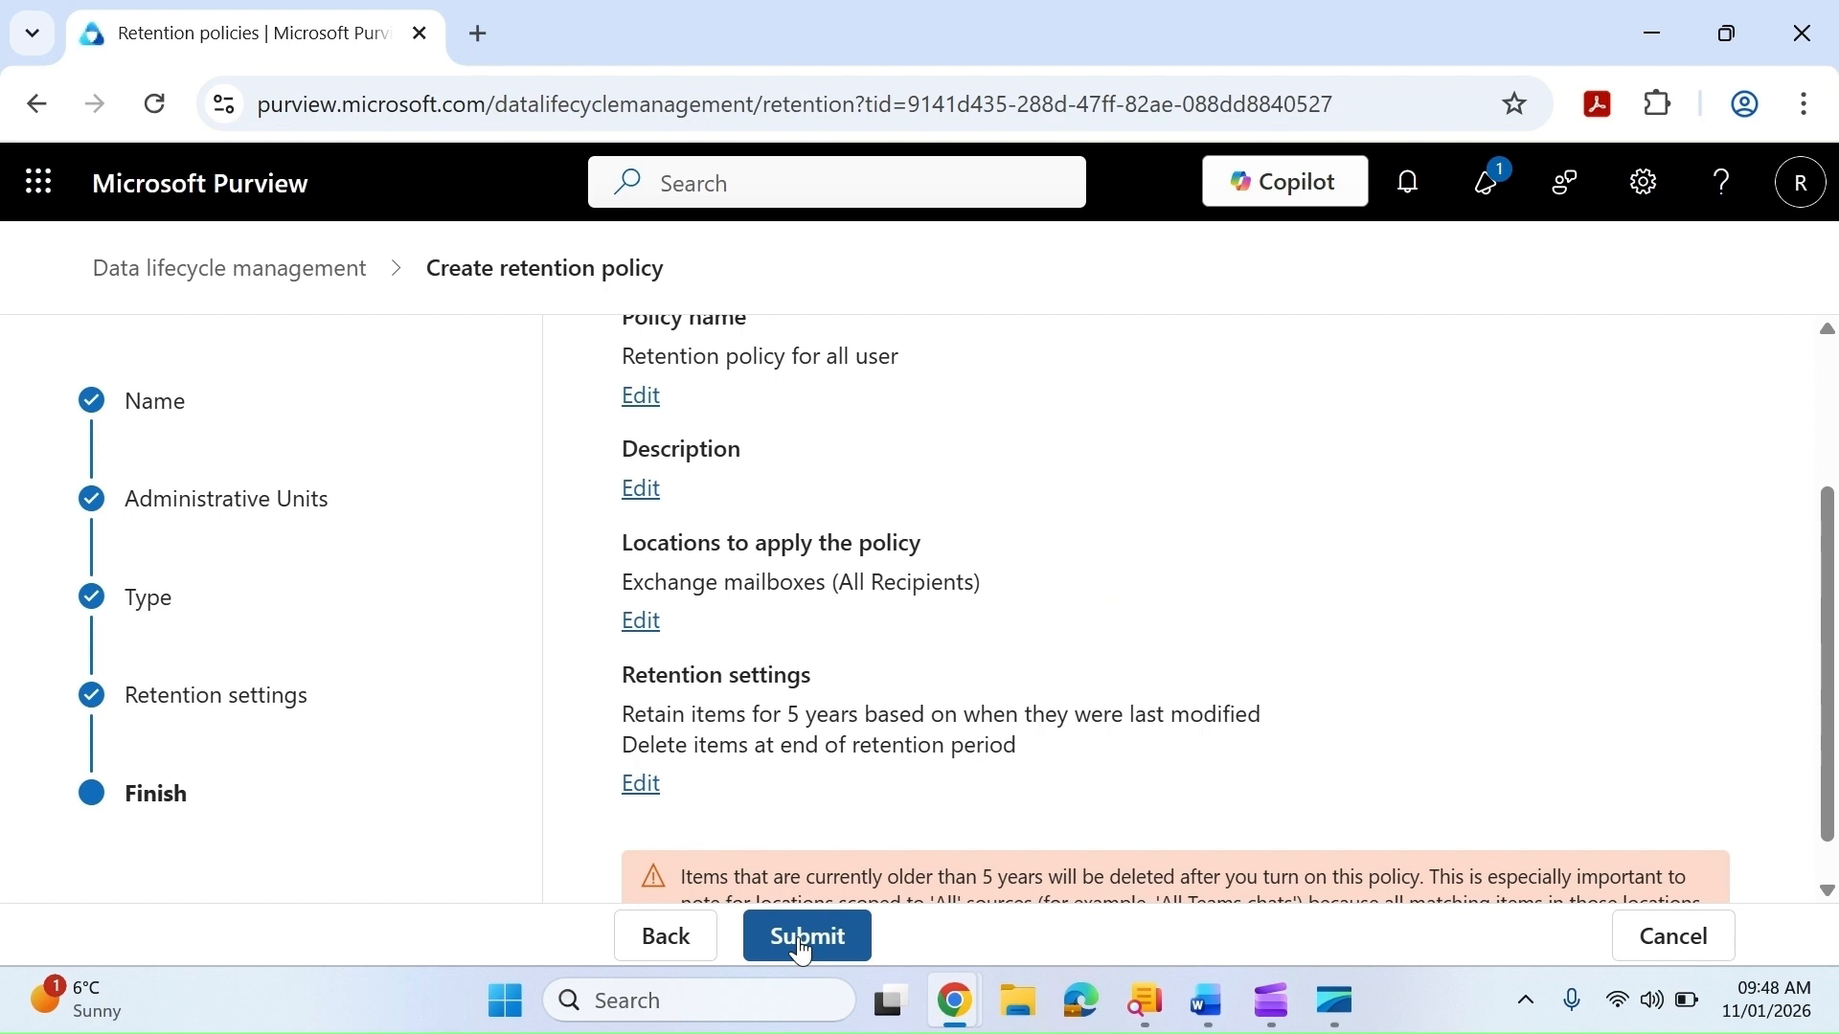
Submit the retention policy for all users and return to the retention policies list
click(802, 948)
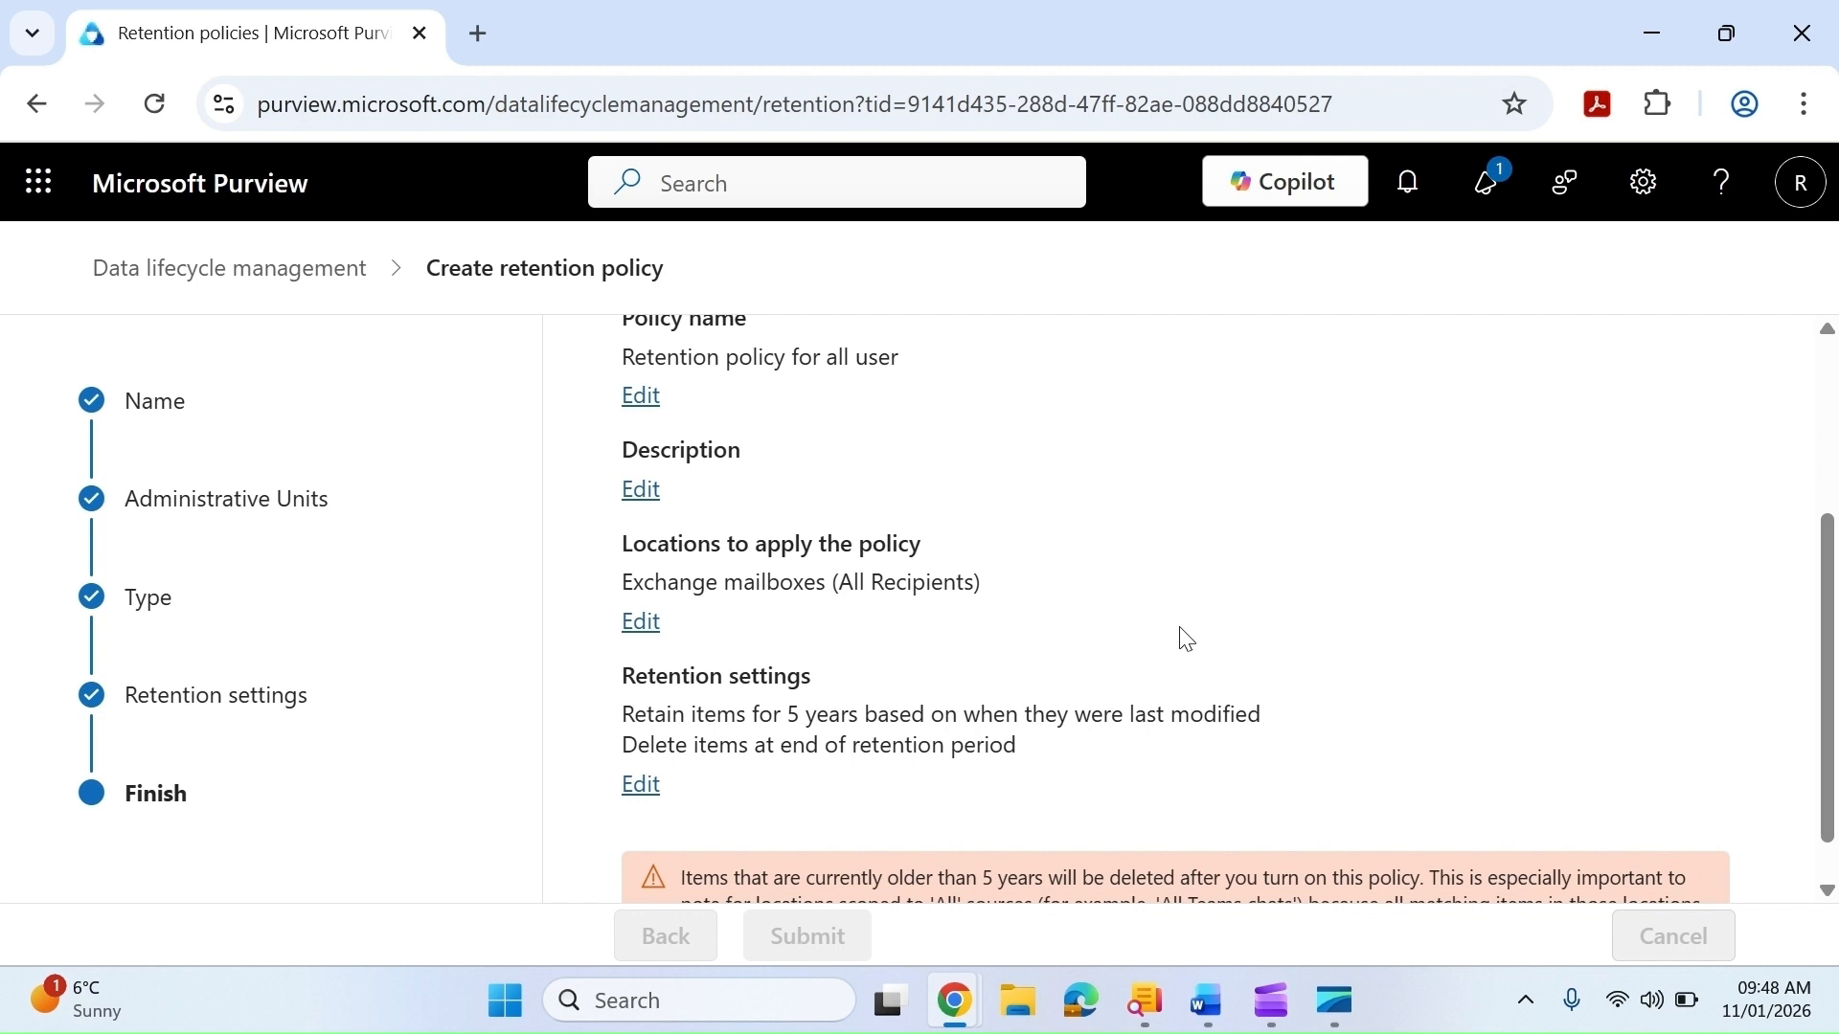
scroll(1185, 640, down, 1)
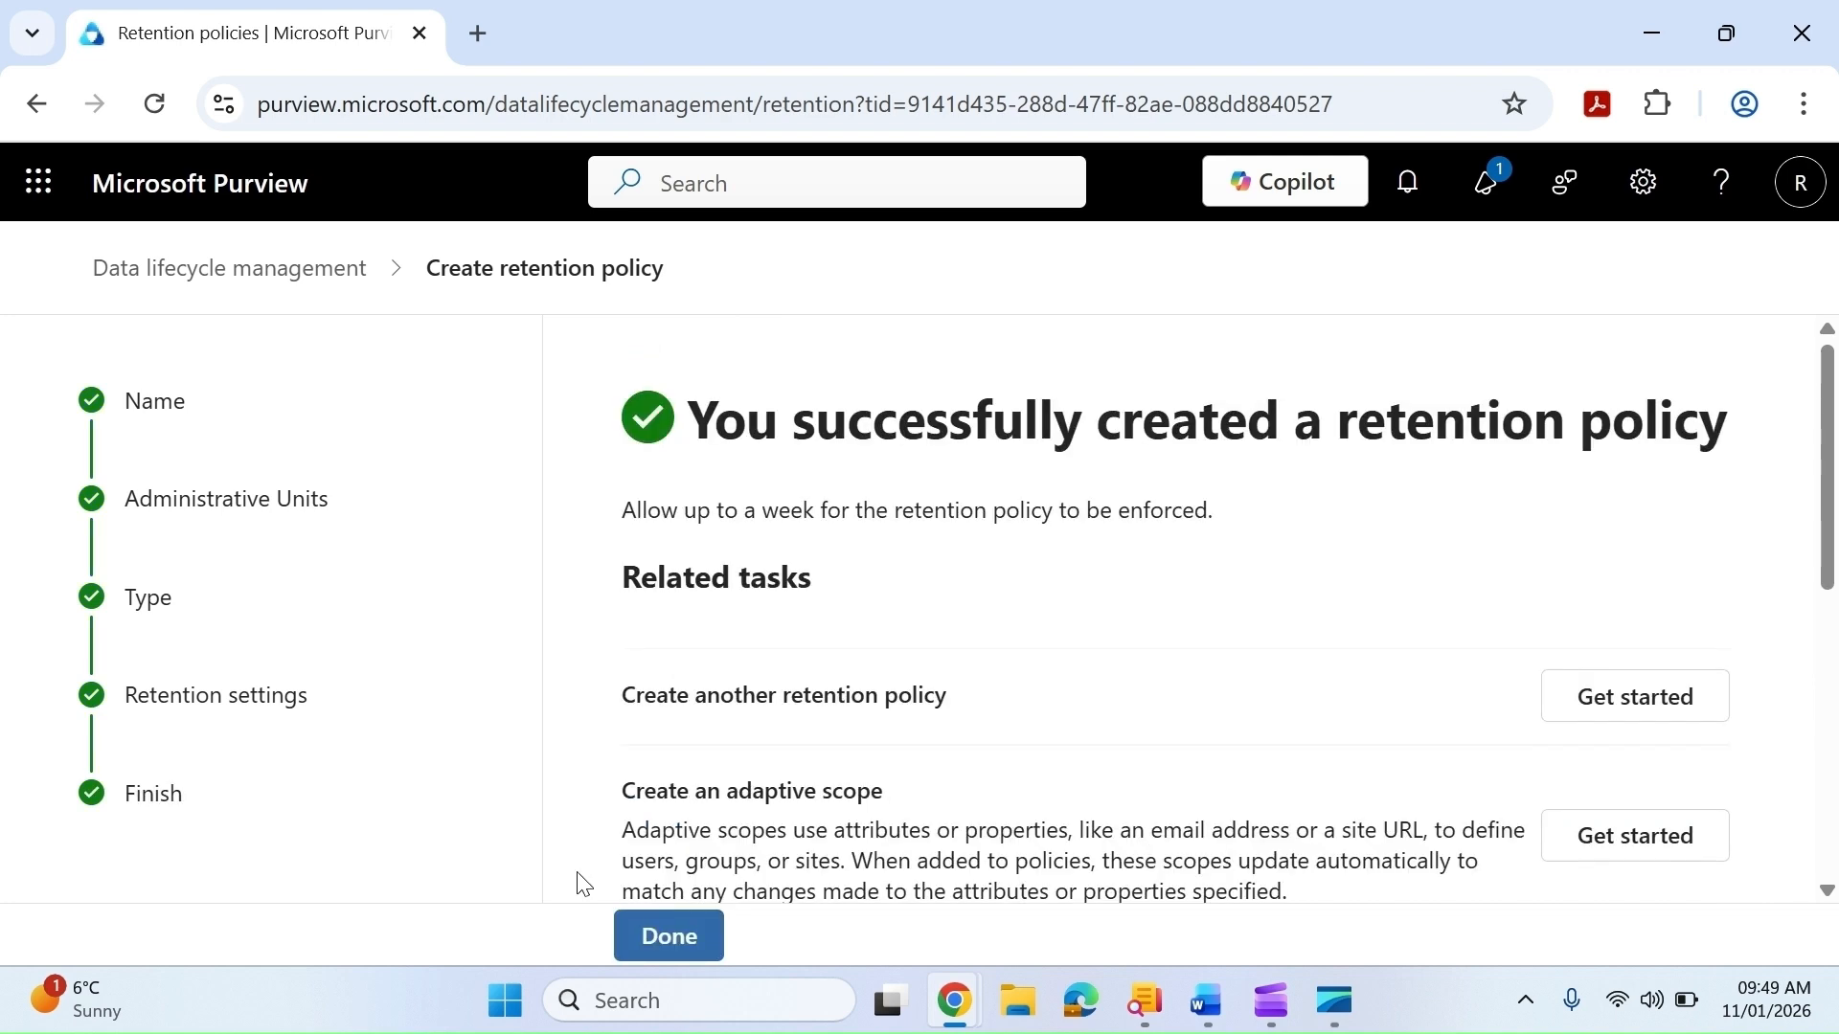
click(690, 953)
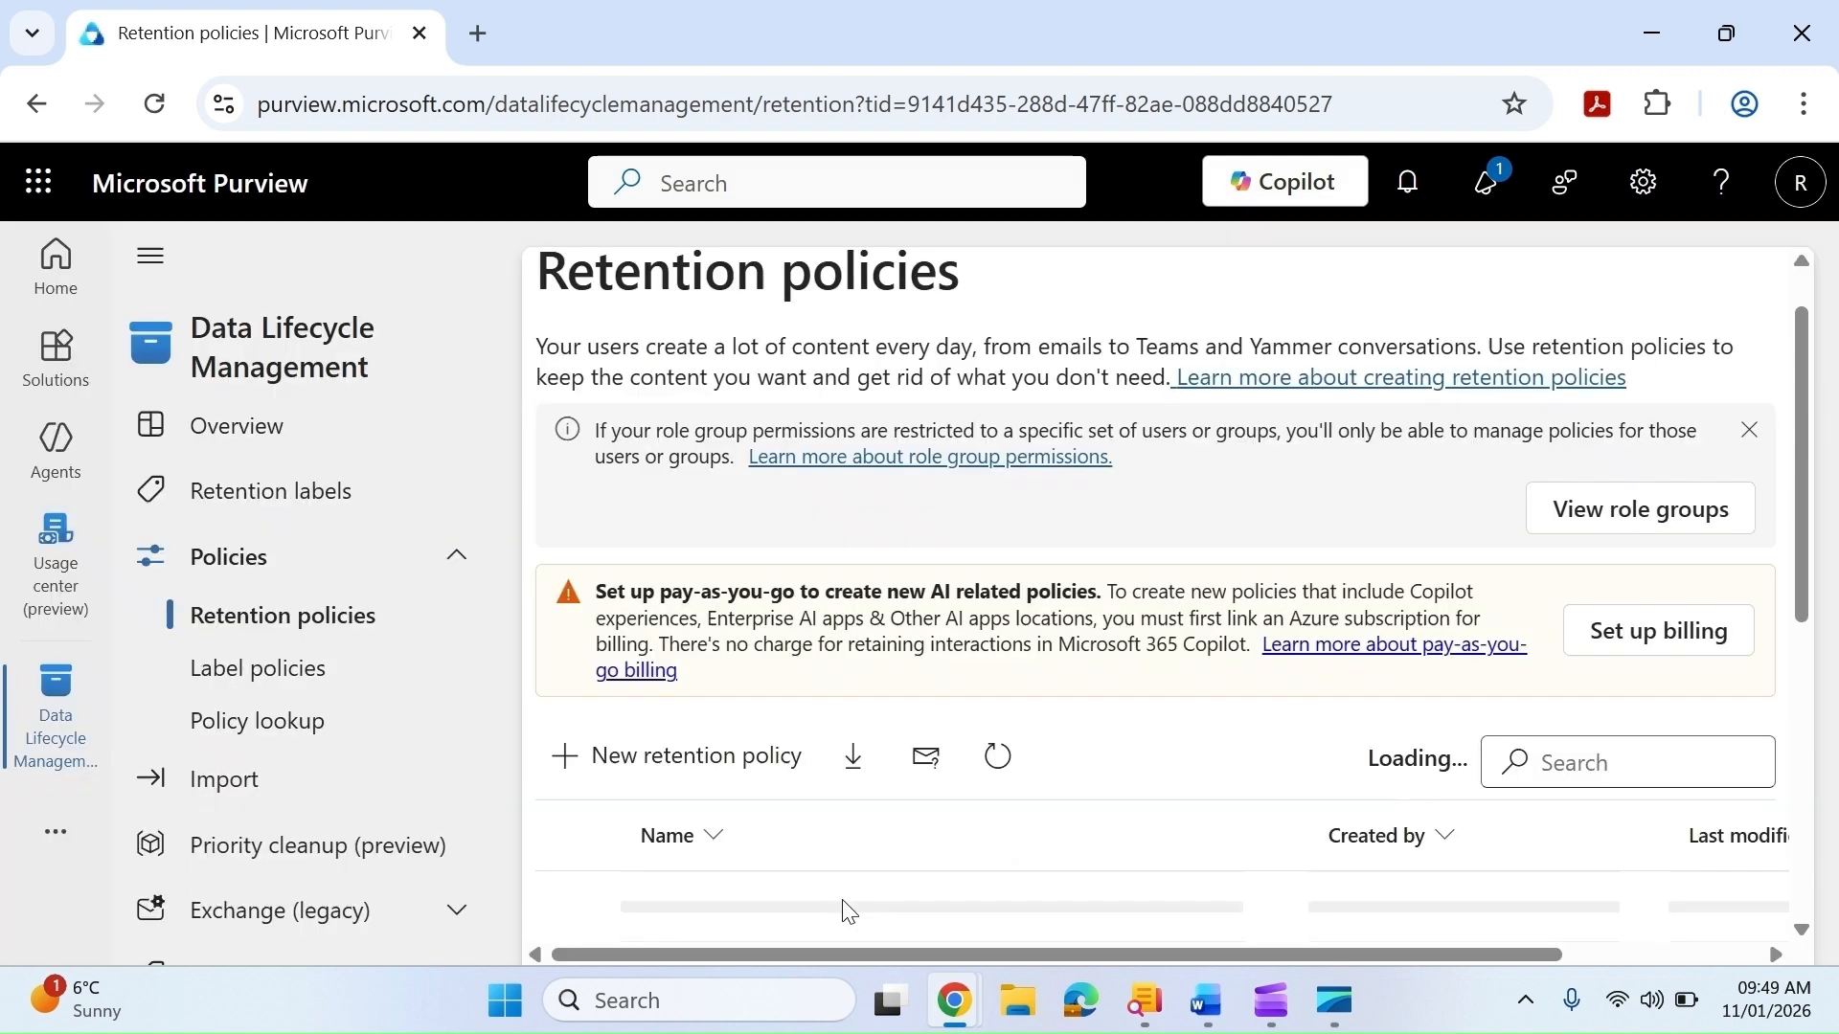
scroll(977, 870, down, 1)
scroll(978, 870, down, 1)
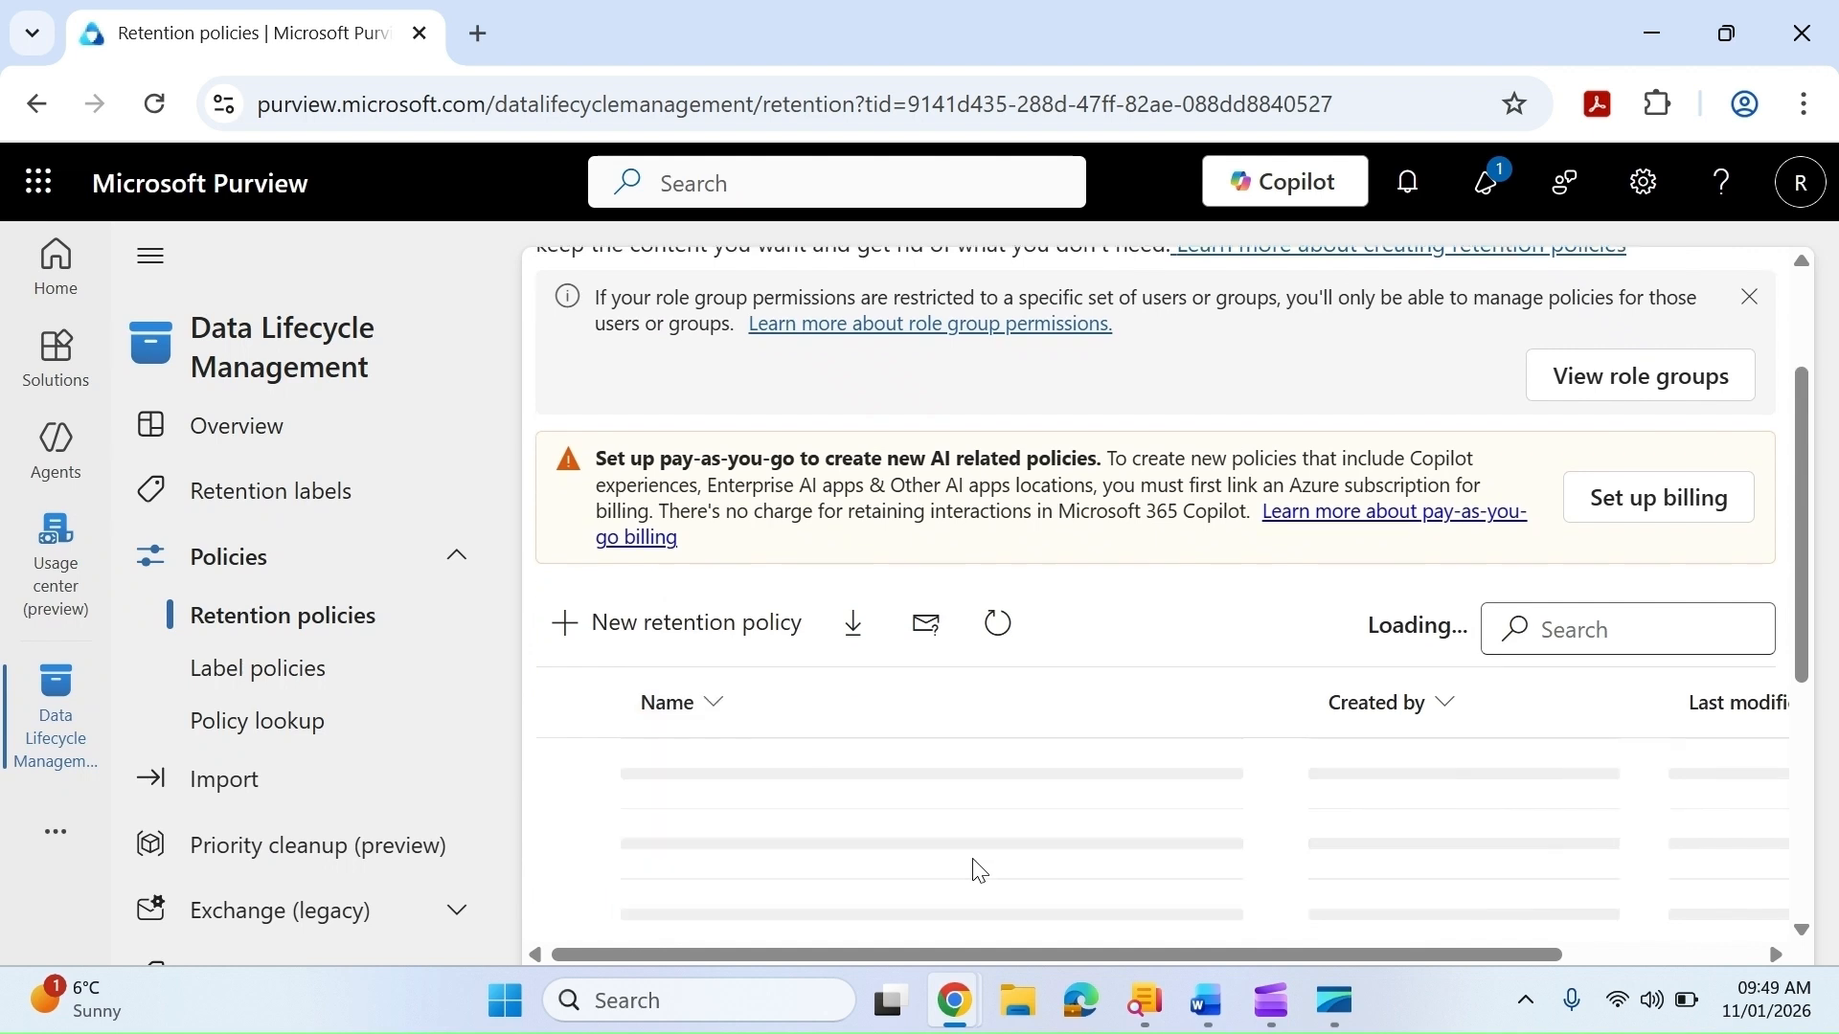